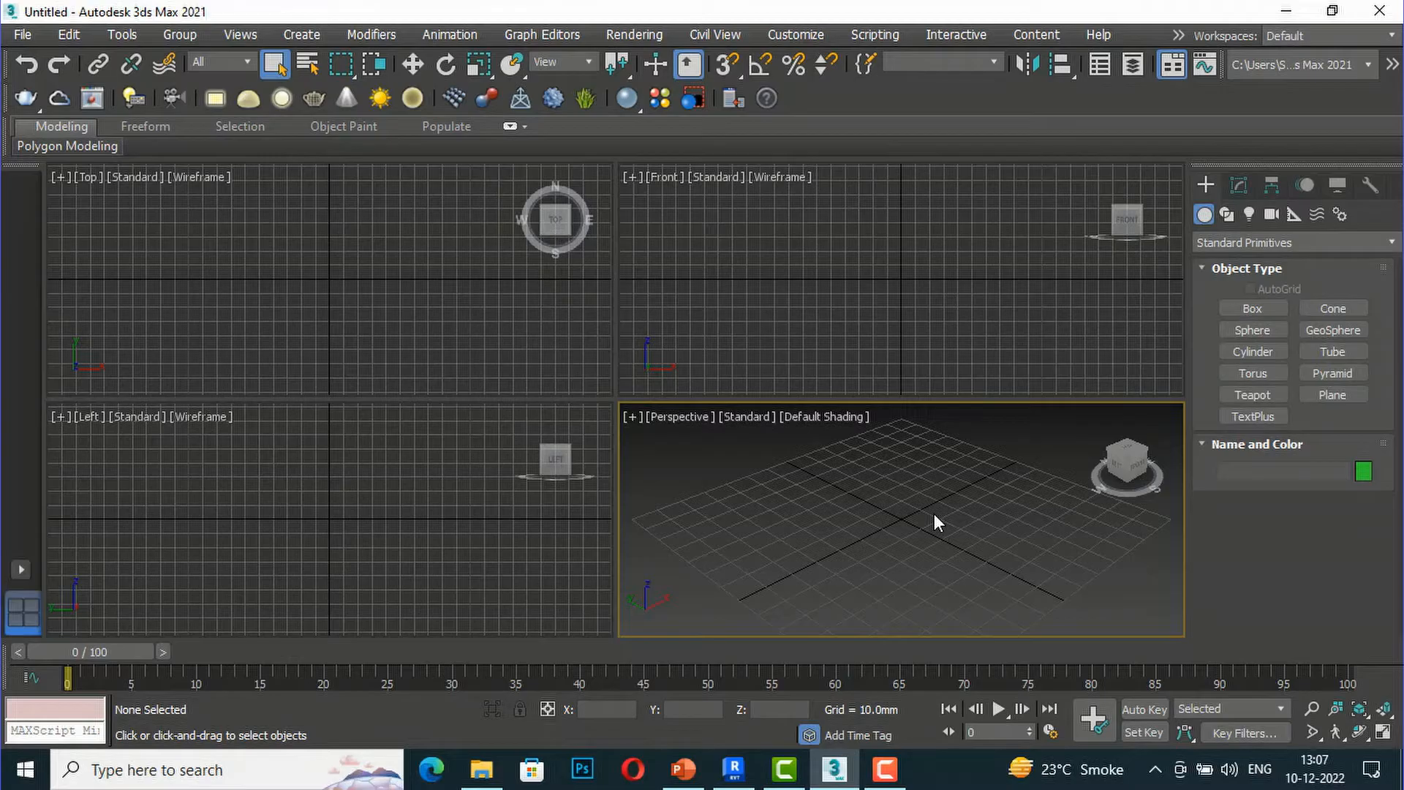
- Create a box in the Perspective viewport about 72 mm long, 80 mm wide and 73 mm high
{"action": "left_click", "coordinate": [439, 535]}
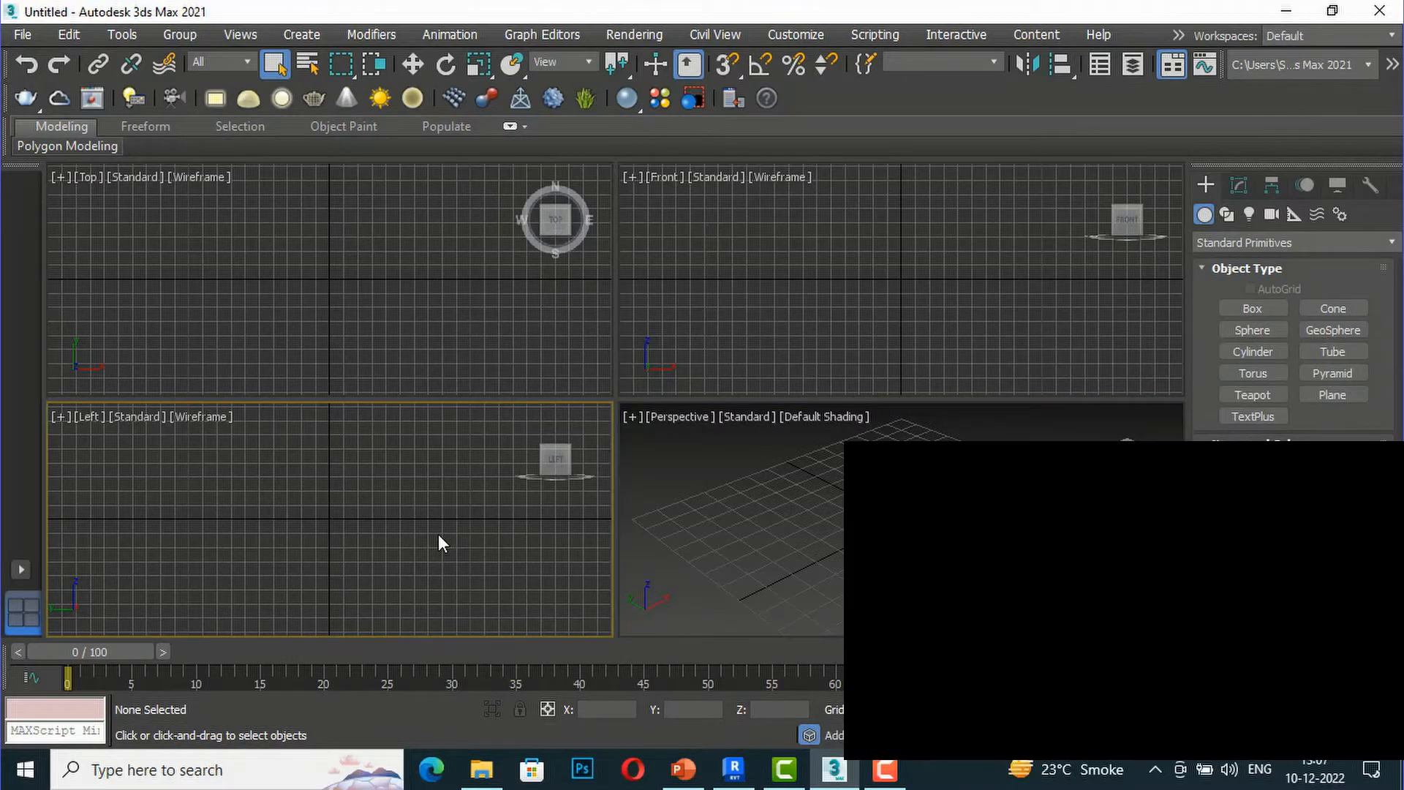
{"action": "left_click", "coordinate": [936, 516]}
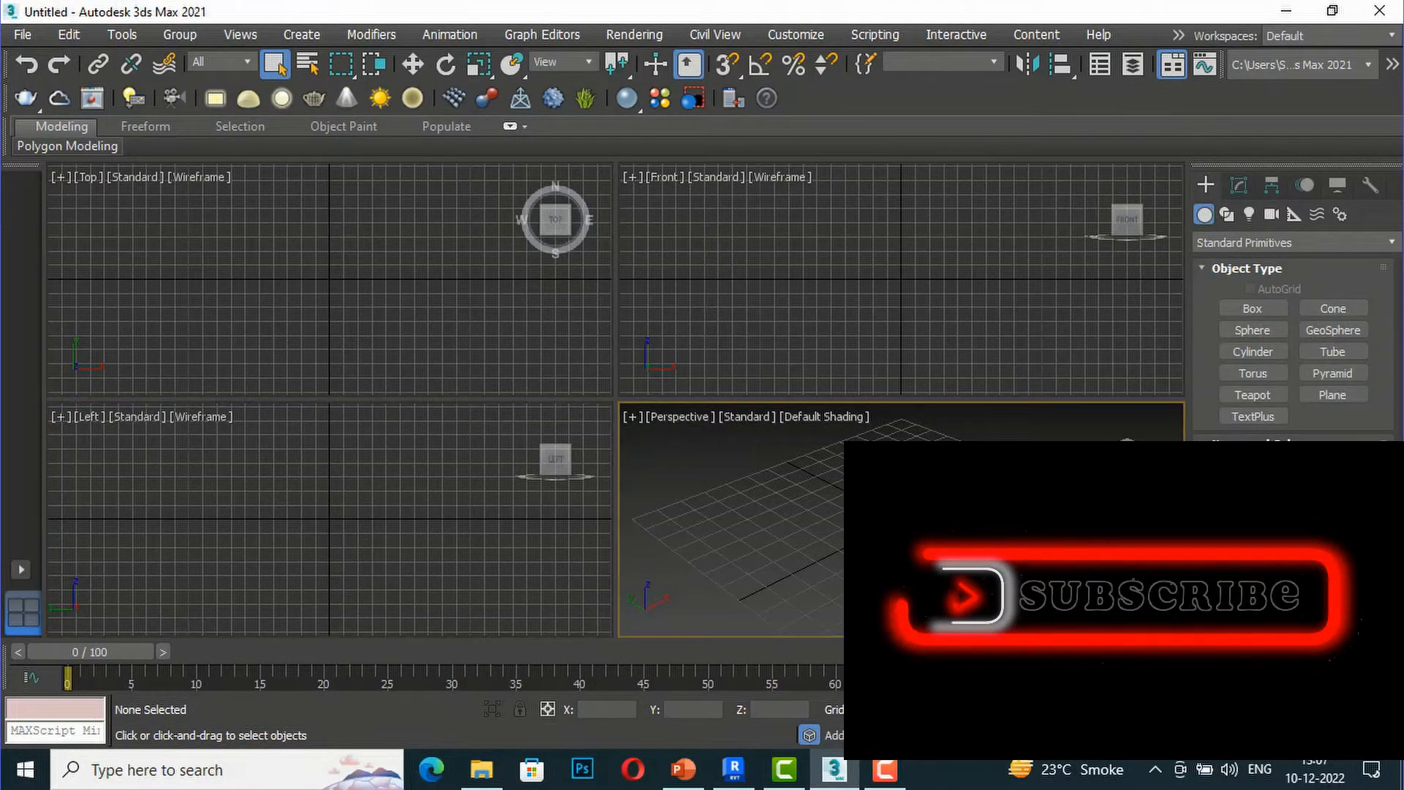
{"action": "left_click", "coordinate": [1253, 309]}
{"action": "left_click_drag", "start_coordinate": [786, 528], "coordinate": [907, 570]}
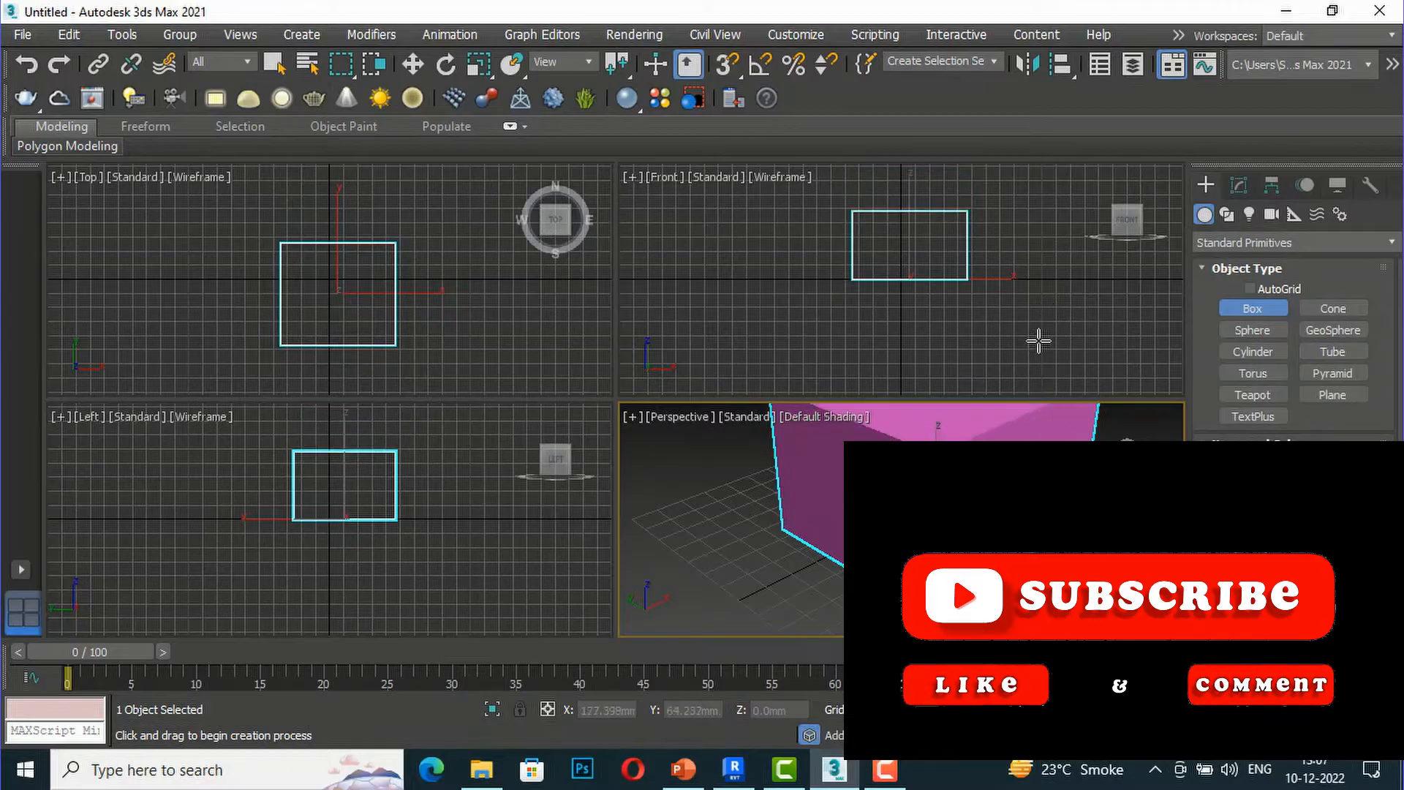
{"action": "left_click", "coordinate": [1025, 319]}
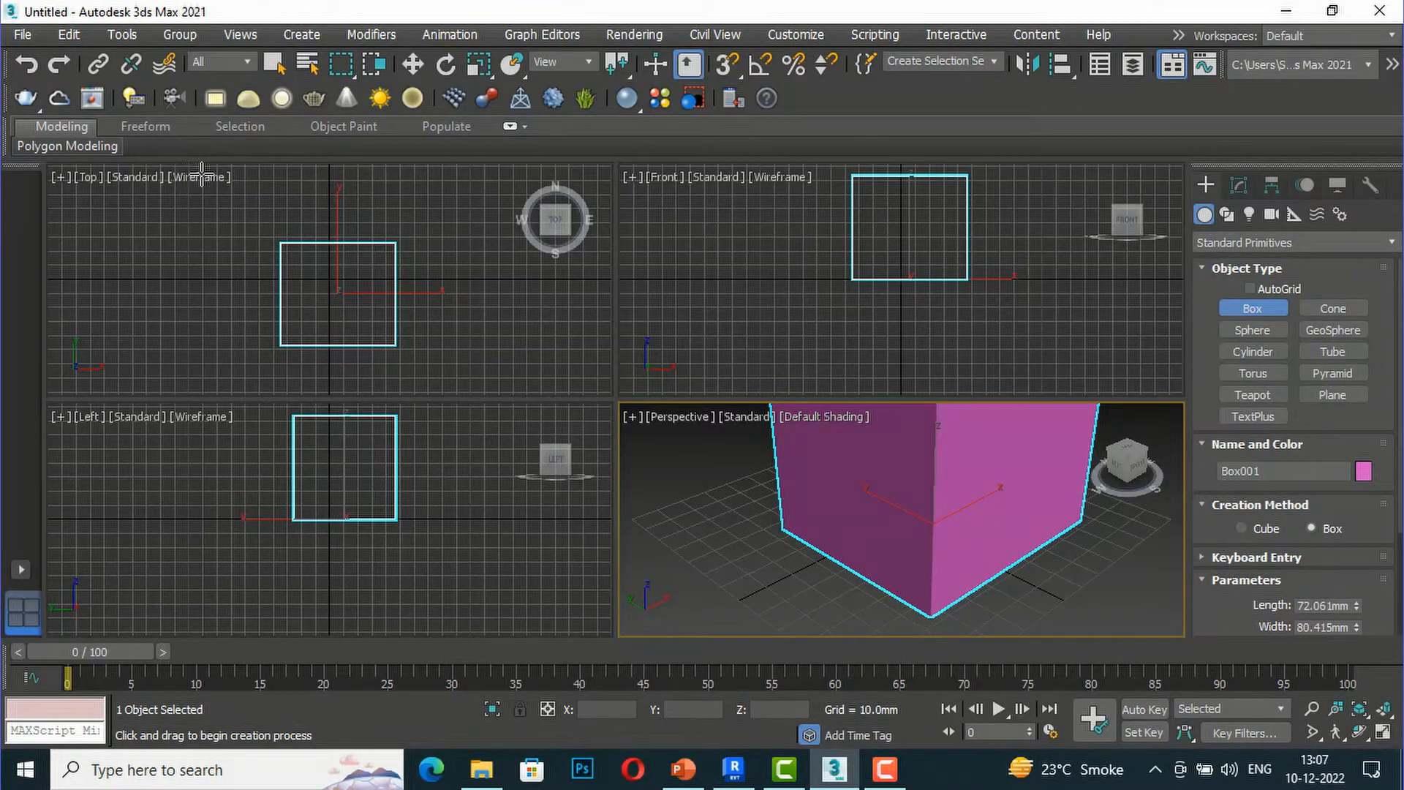
{"action": "key", "text": "q"}
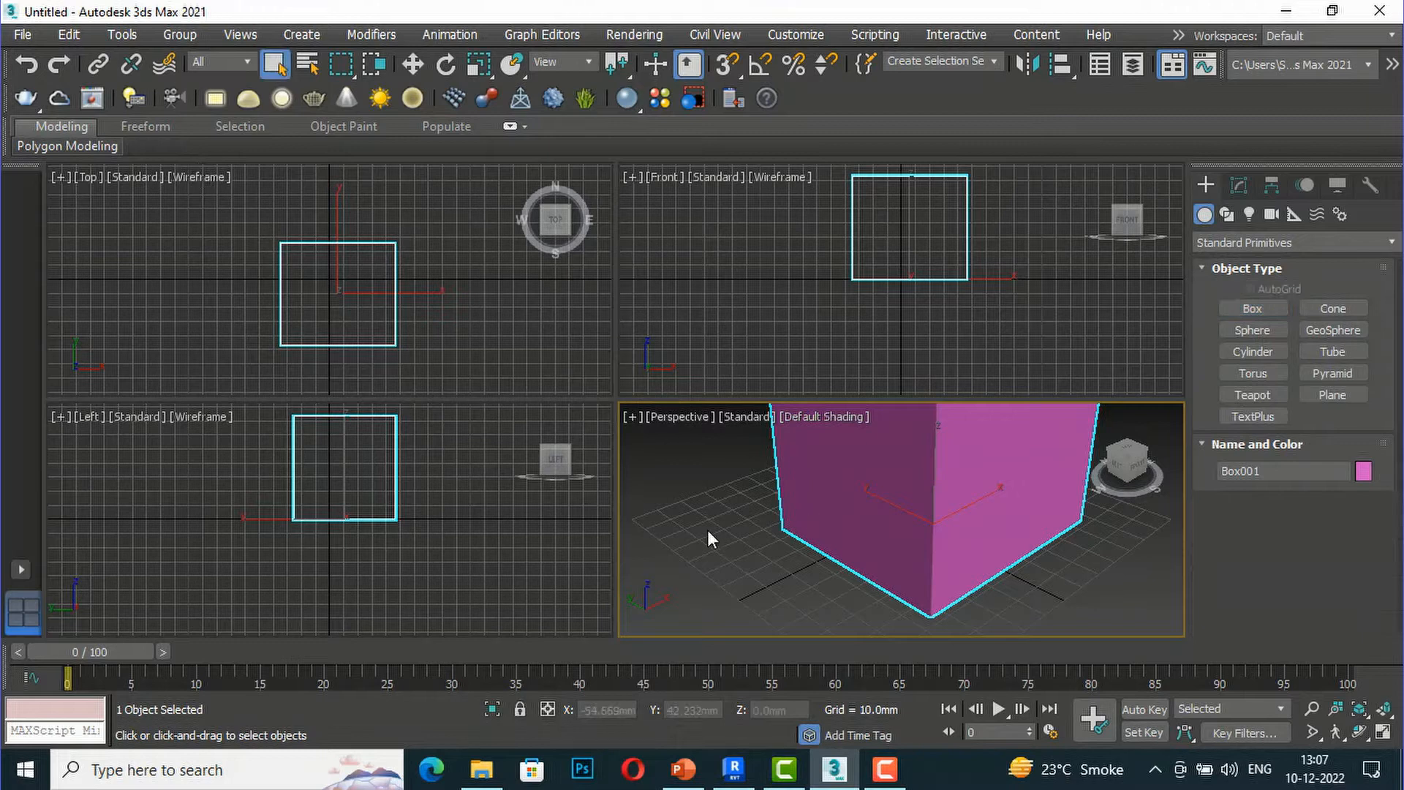
- Maximize the Perspective viewport and turn on Edged Faces display
{"action": "key", "text": "alt+w"}
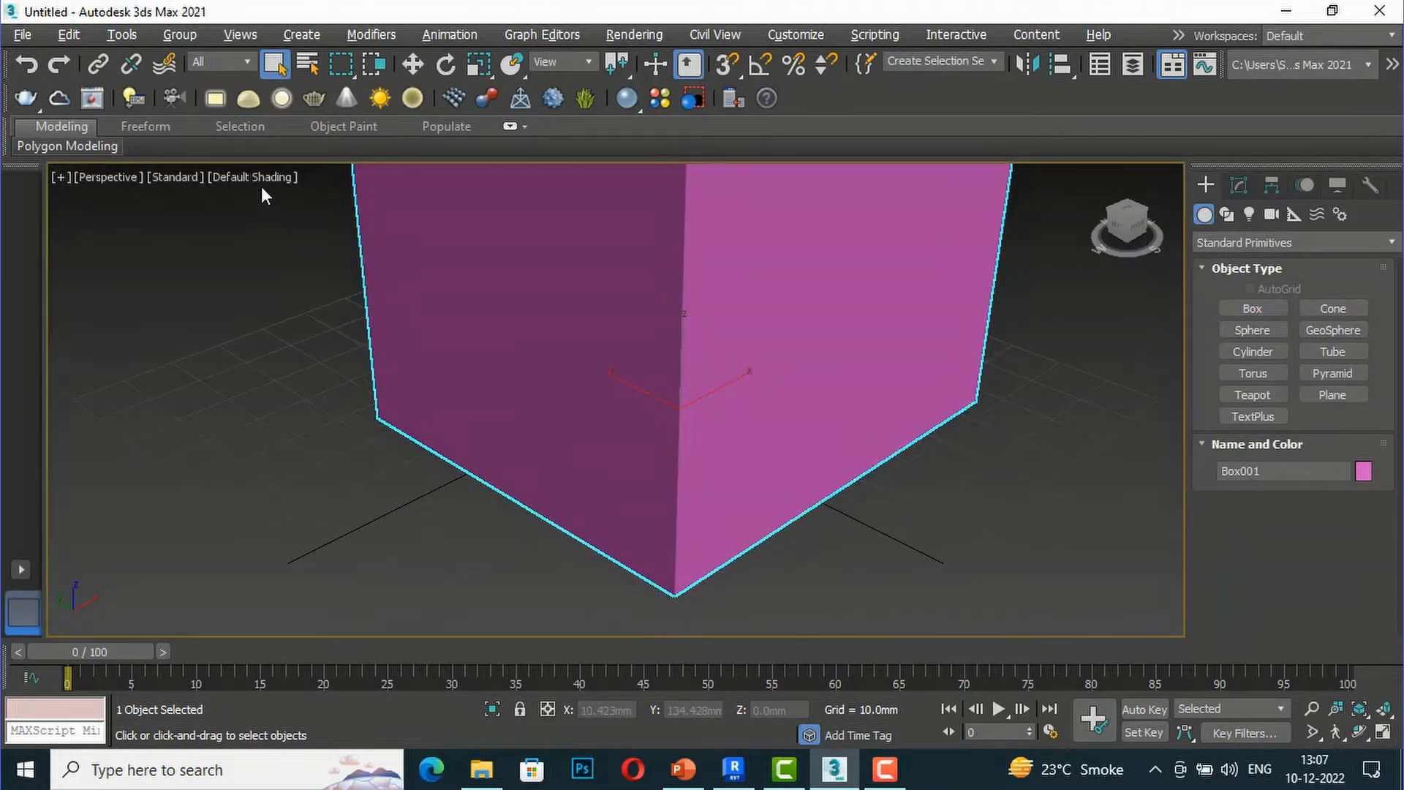
{"action": "left_click", "coordinate": [261, 180]}
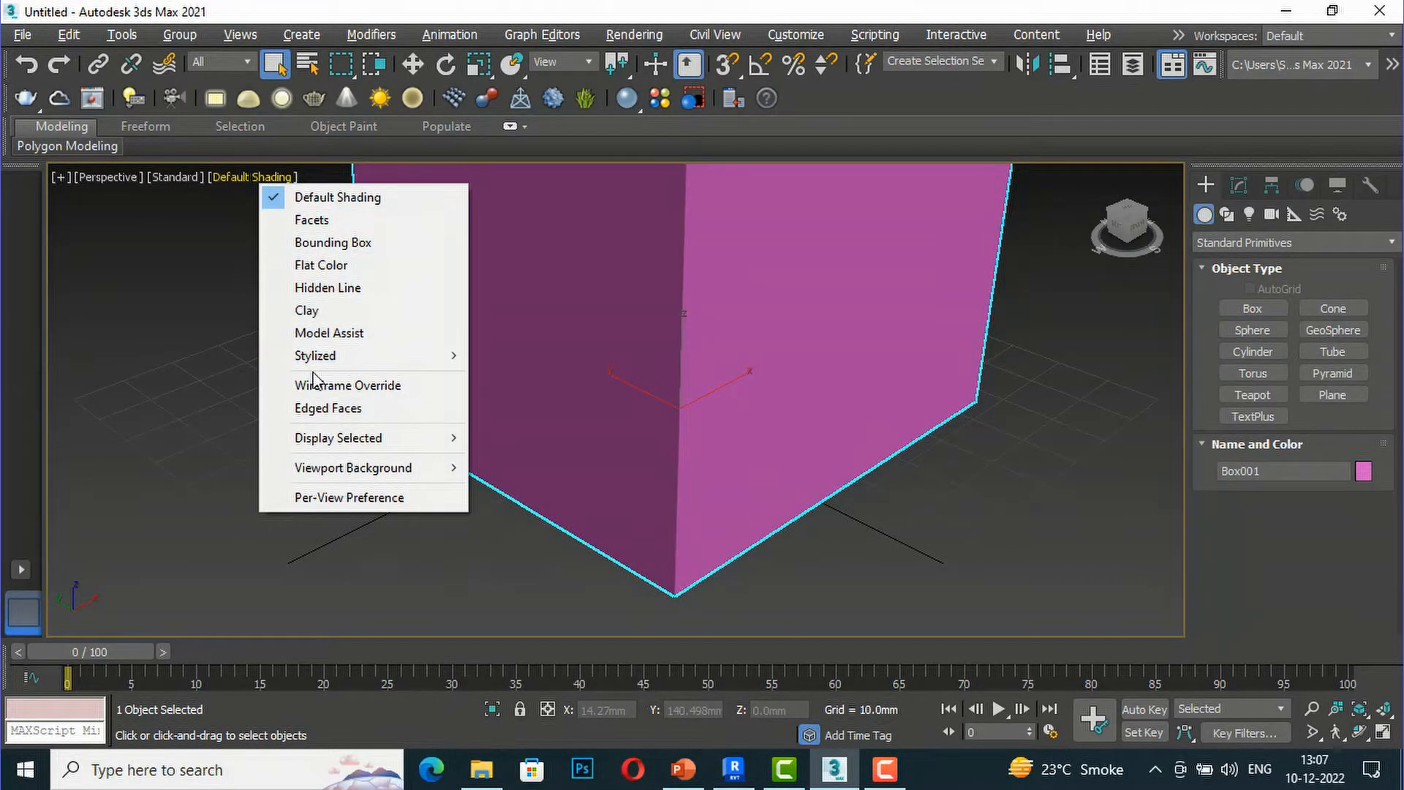
{"action": "left_click", "coordinate": [325, 408]}
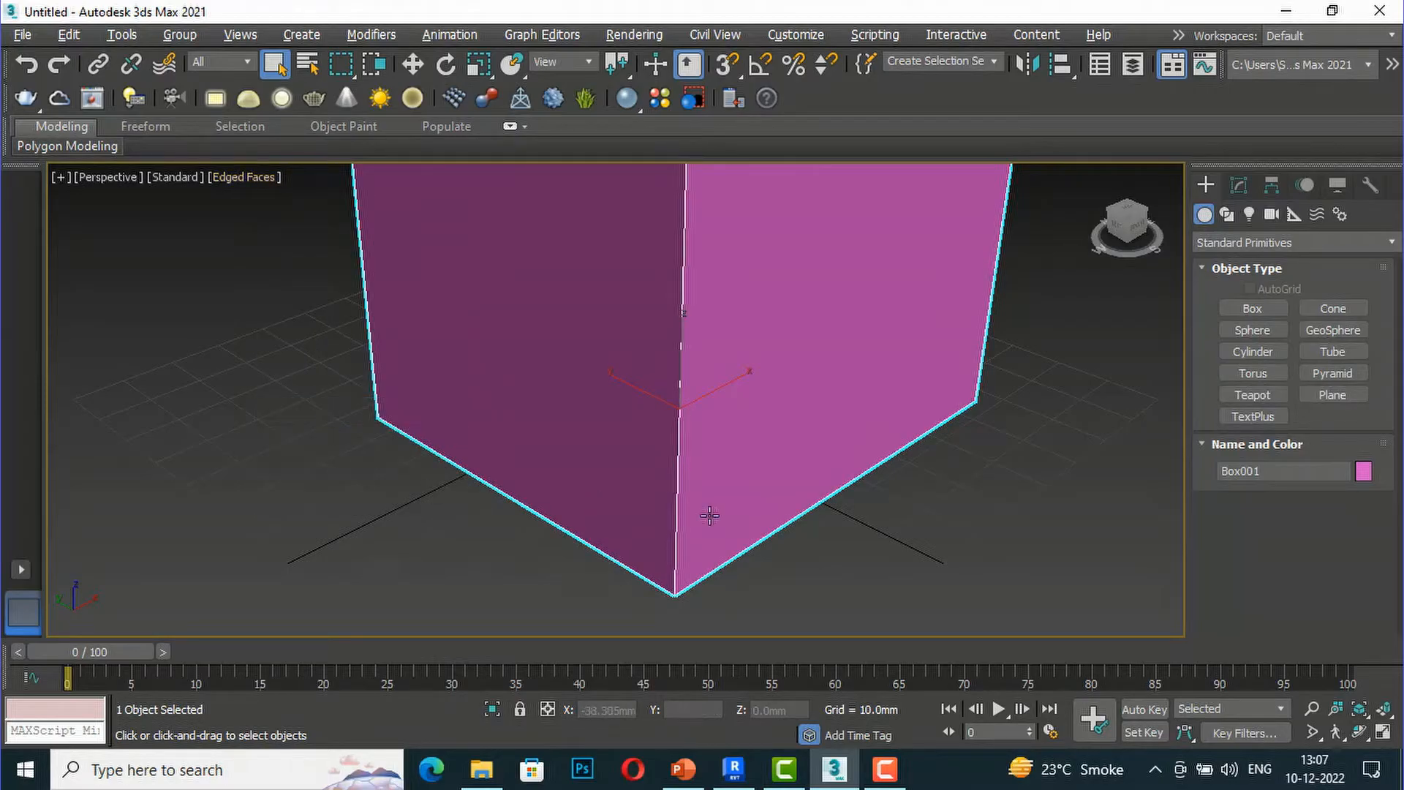
- Enlarge the box to about 154.5 mm length, 168.1 mm width and 123 mm height
{"action": "left_click", "coordinate": [1236, 187]}
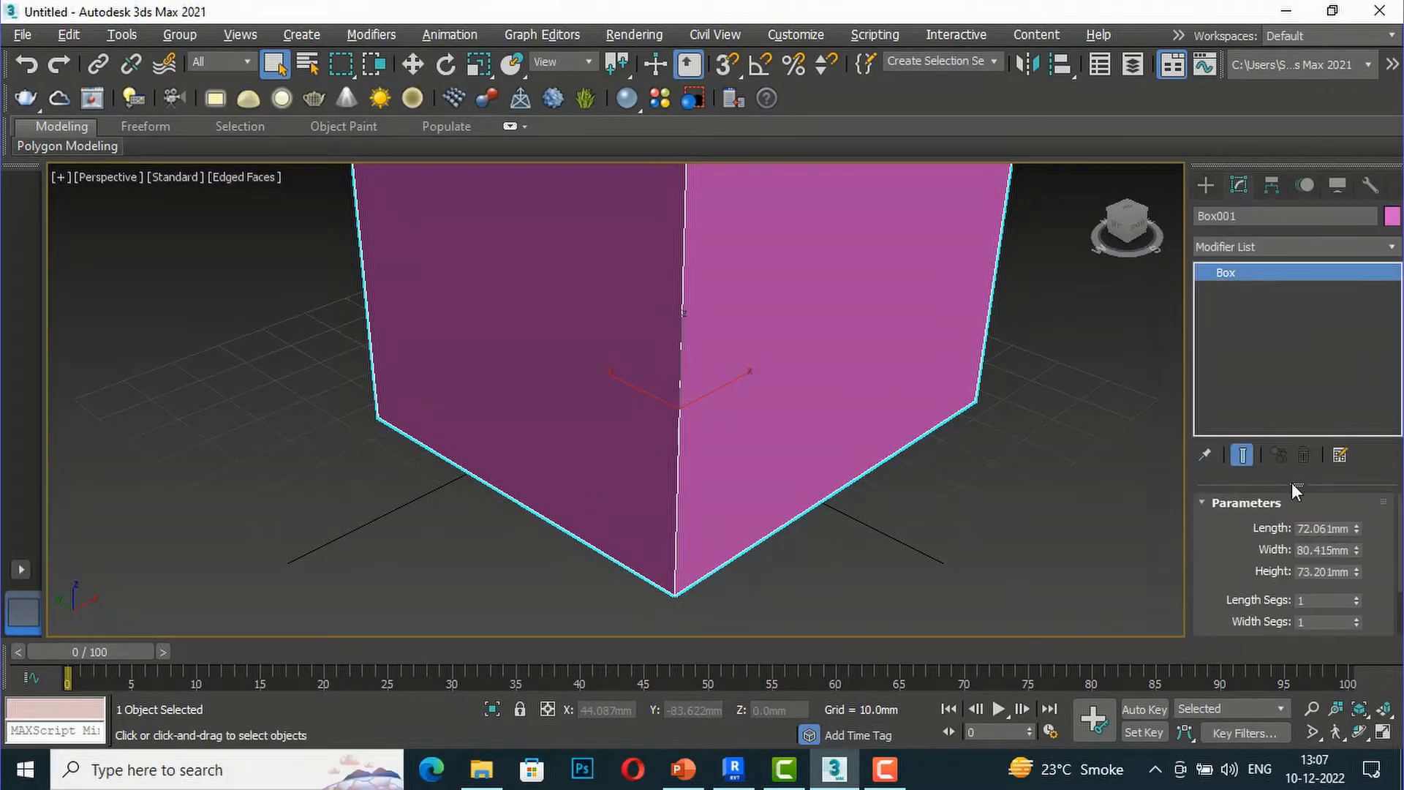
{"action": "mouse_move", "coordinate": [1357, 528]}
{"action": "left_mouse_down"}
{"action": "mouse_move", "coordinate": [1351, 492]}
{"action": "mouse_move", "coordinate": [1354, 533]}
{"action": "mouse_move", "coordinate": [1362, 503]}
{"action": "left_mouse_up"}
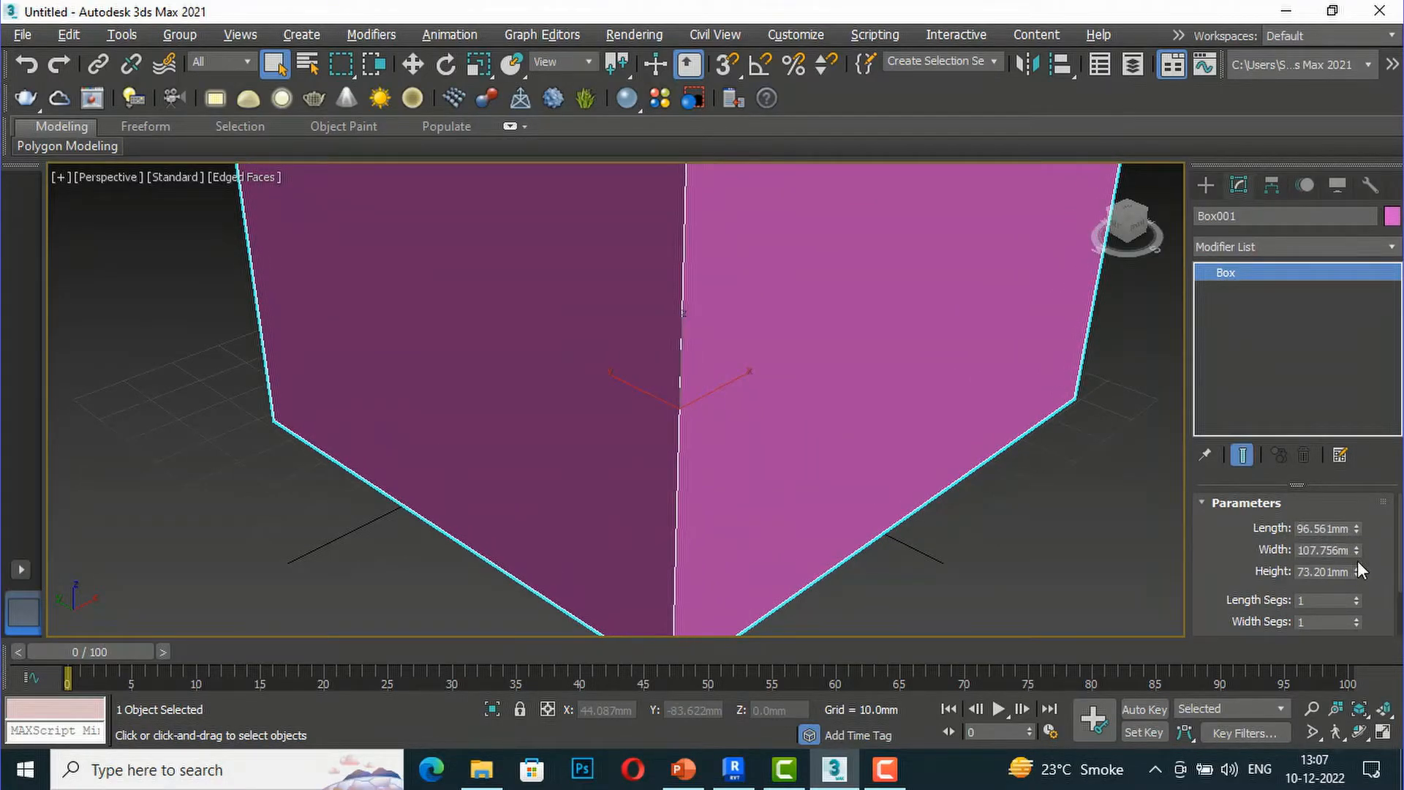
{"action": "left_click_drag", "start_coordinate": [1358, 572], "coordinate": [1358, 499]}
{"action": "key", "text": "z"}
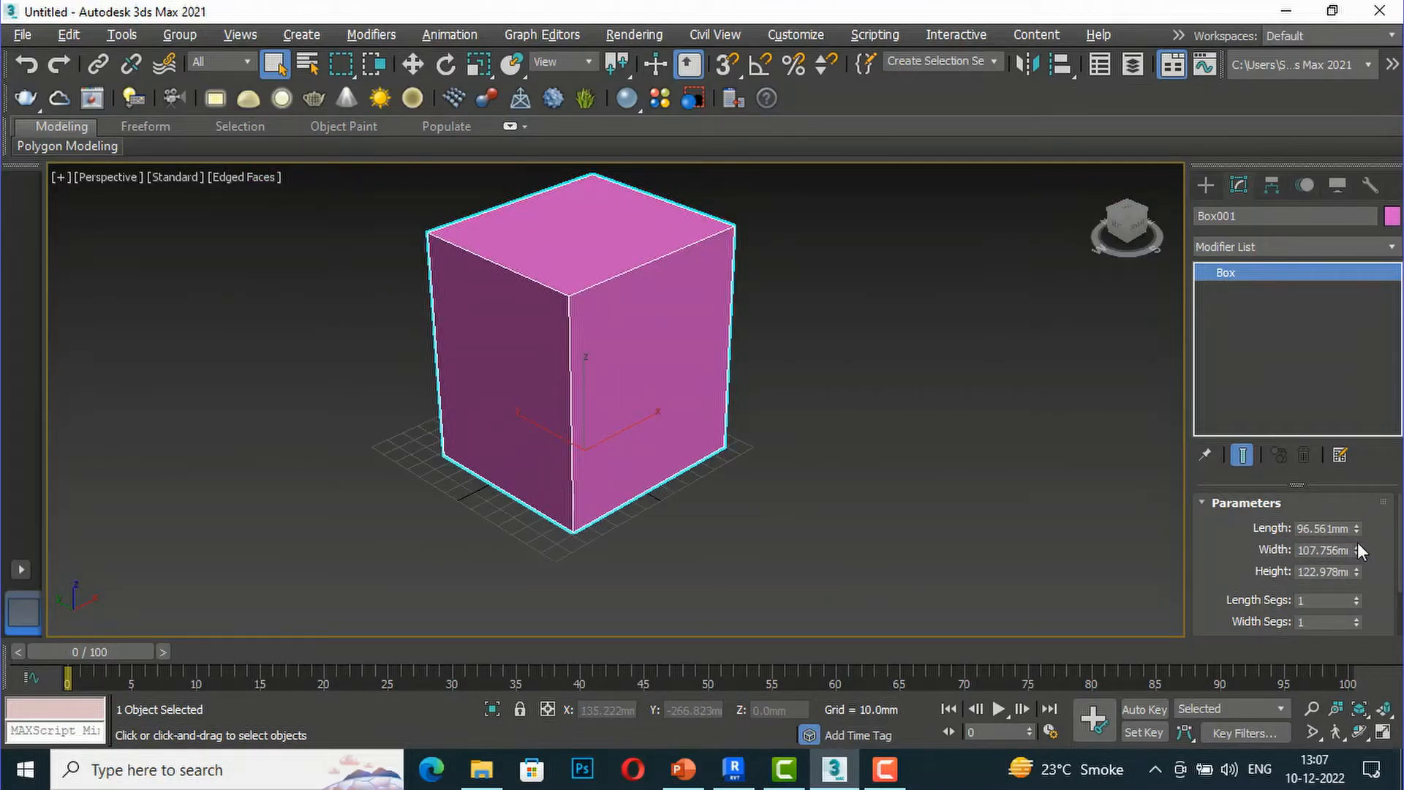
{"action": "left_click_drag", "start_coordinate": [1358, 545], "coordinate": [1358, 498]}
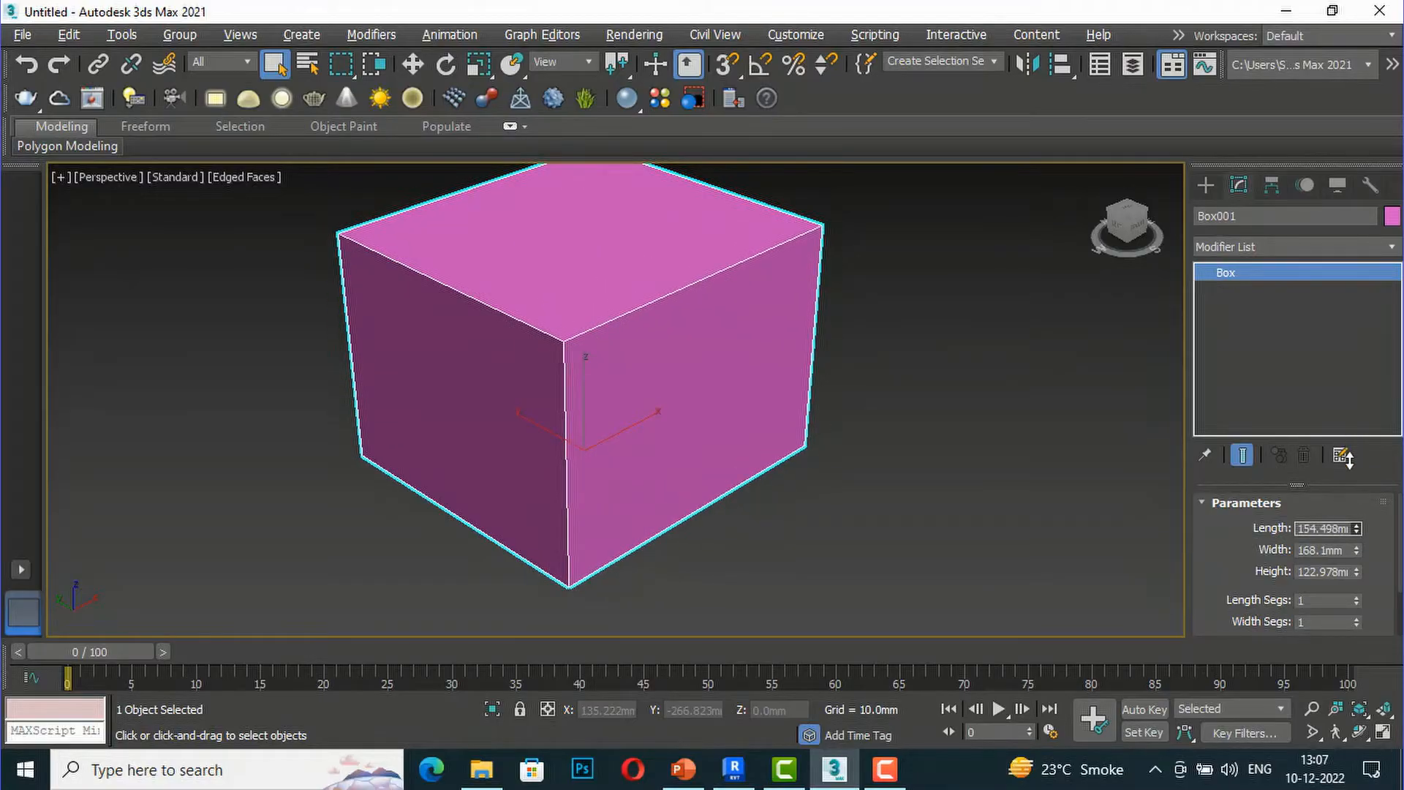
- Set the box's length segments to 6 and width segments to 7
{"action": "left_click", "coordinate": [1357, 597]}
{"action": "left_click", "coordinate": [1357, 597]}
{"action": "left_click", "coordinate": [1357, 597]}
{"action": "left_click", "coordinate": [1357, 597]}
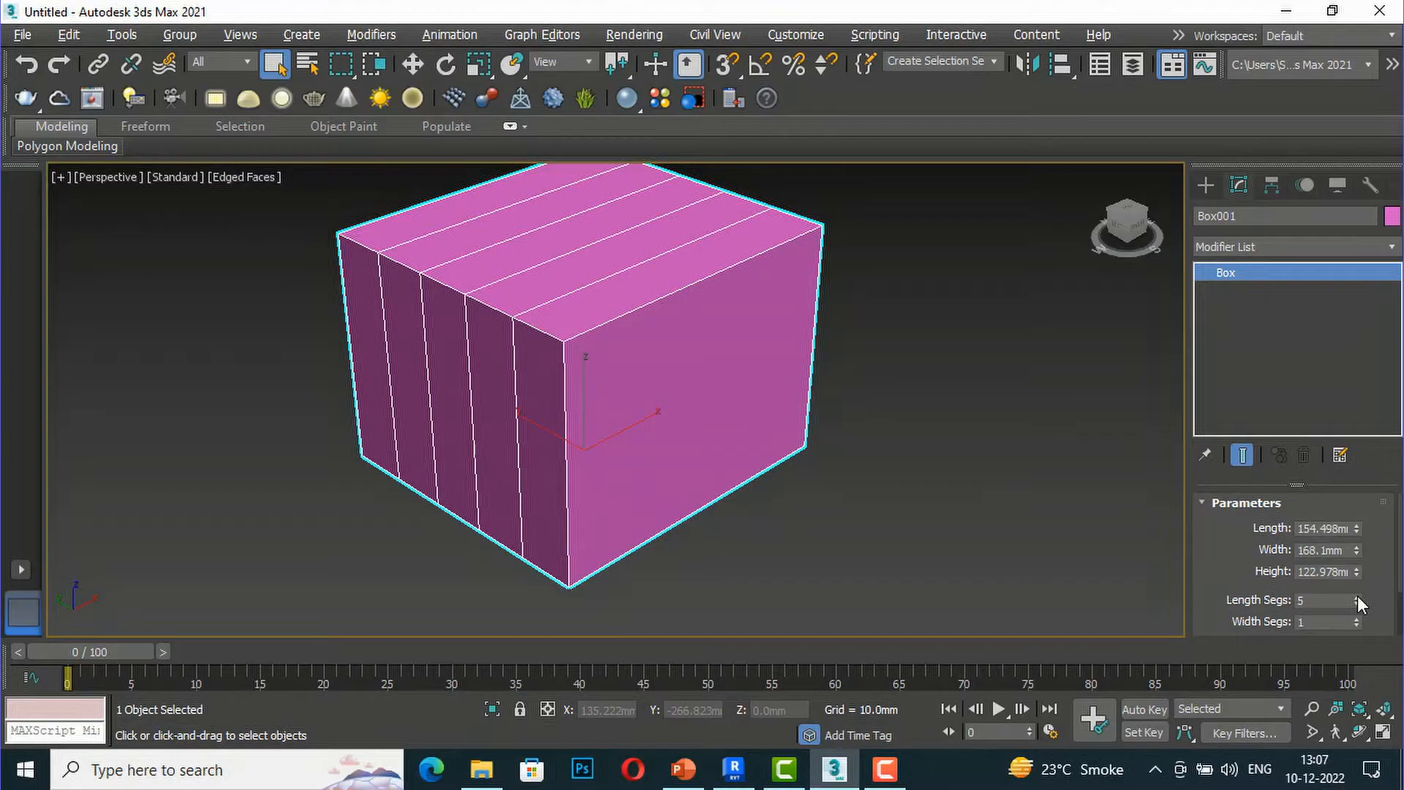
{"action": "left_click", "coordinate": [1357, 597]}
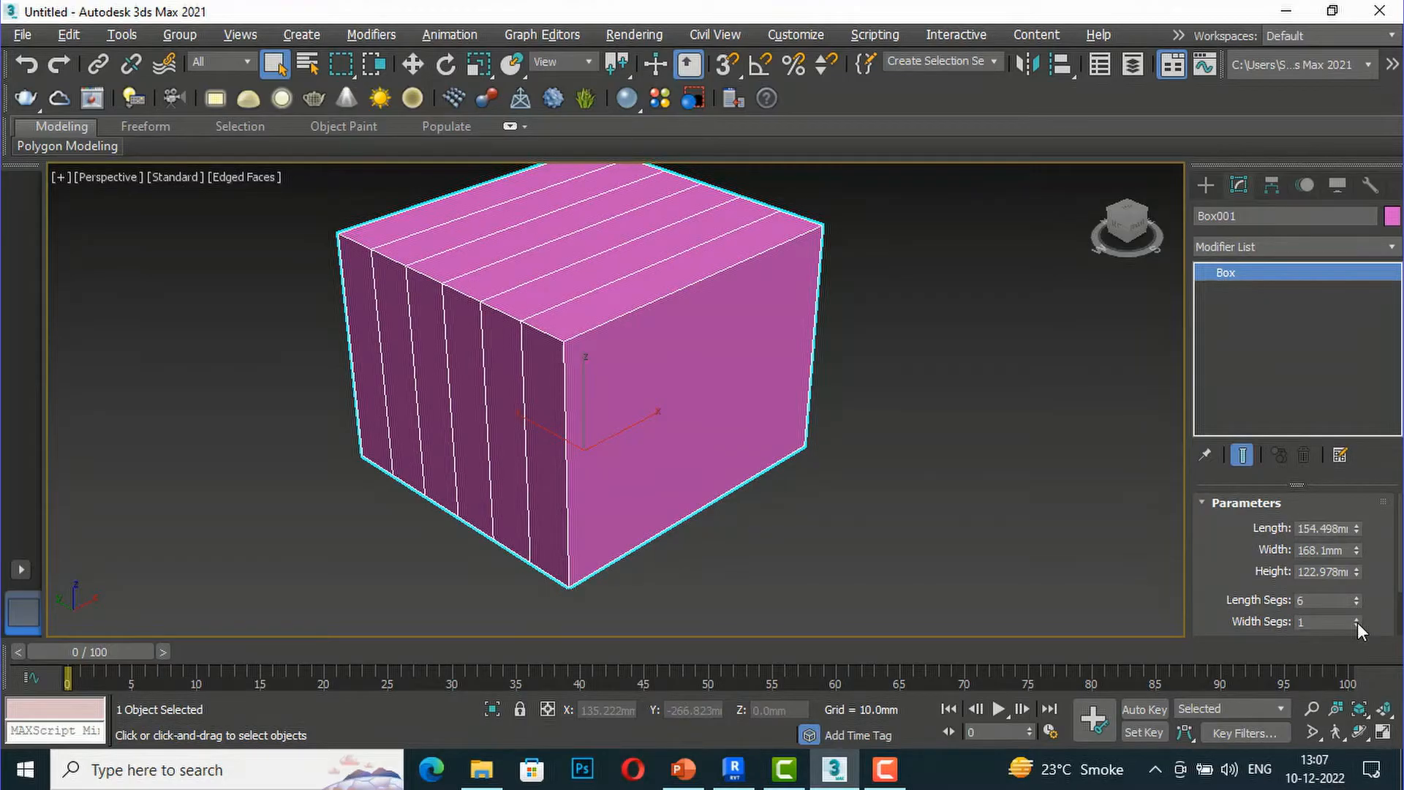
{"action": "left_click", "coordinate": [1357, 618]}
{"action": "left_click", "coordinate": [1357, 618]}
{"action": "left_click", "coordinate": [1357, 618]}
{"action": "left_click", "coordinate": [1357, 619]}
{"action": "left_click", "coordinate": [1357, 618]}
{"action": "left_click", "coordinate": [1357, 618]}
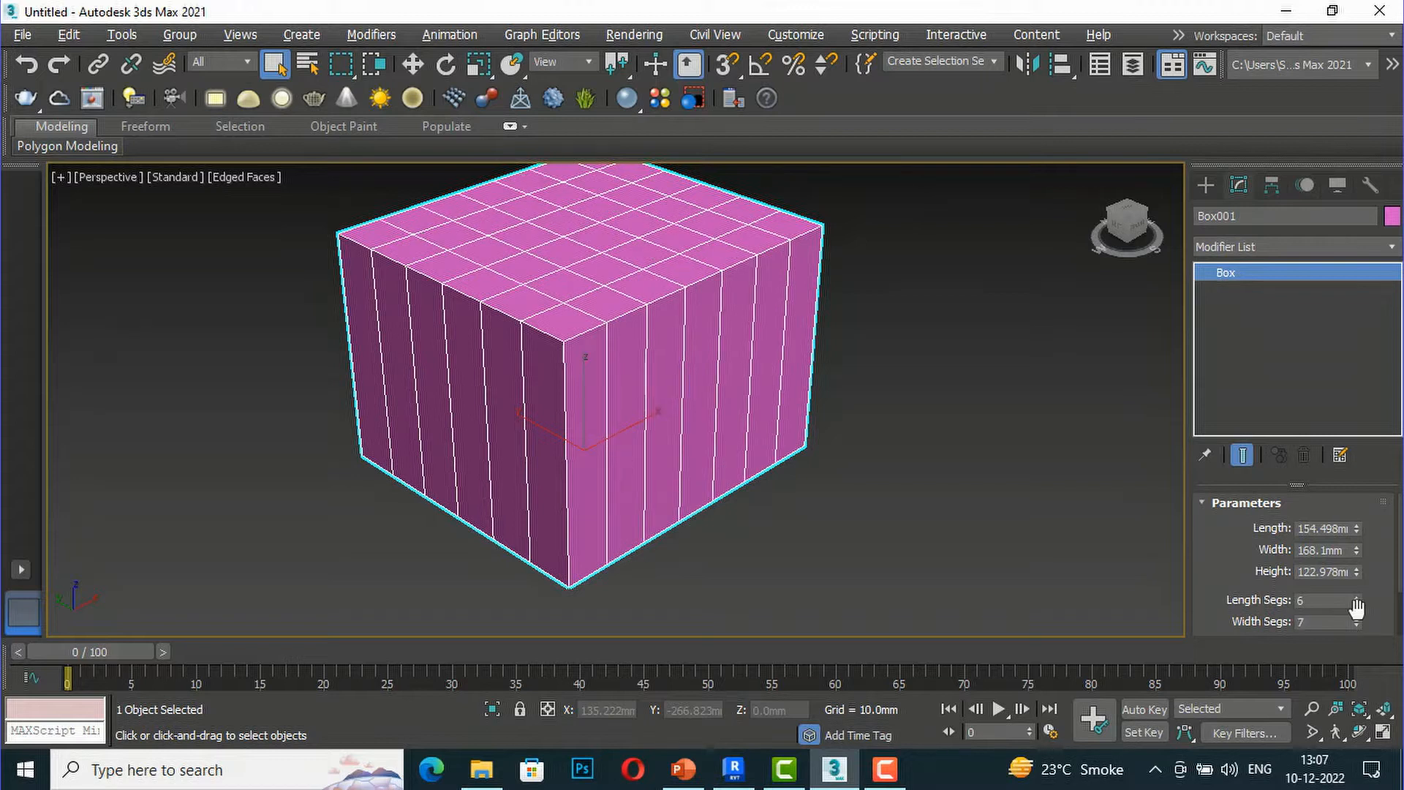
- Set the box's height segments to 7 and raise its length segments to 7
{"action": "scroll", "coordinate": [1354, 607], "scroll_direction": "down", "scroll_amount": 1}
{"action": "left_click", "coordinate": [1357, 608]}
{"action": "left_click", "coordinate": [1357, 608]}
{"action": "left_click", "coordinate": [1357, 608]}
{"action": "left_click", "coordinate": [1357, 608]}
{"action": "left_click", "coordinate": [1357, 610]}
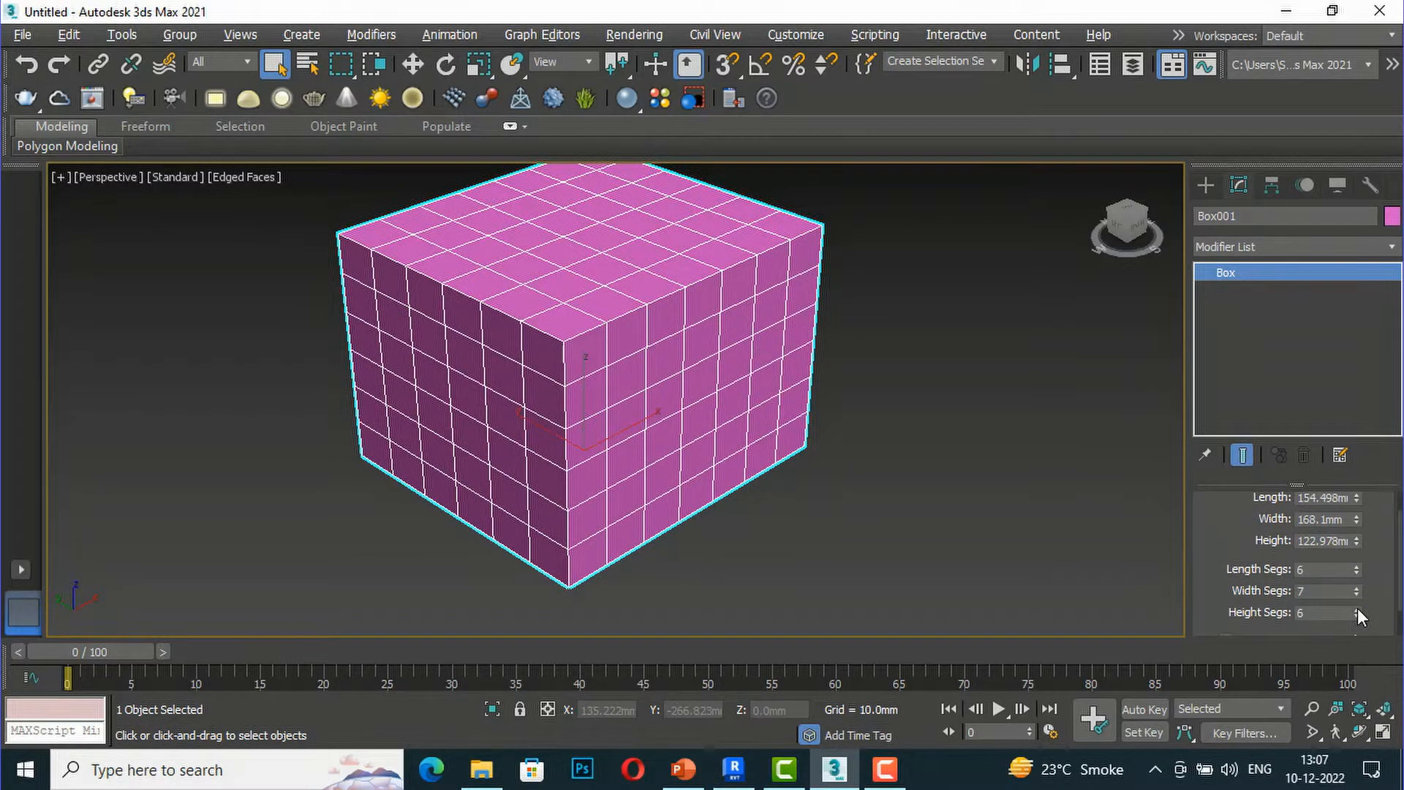
{"action": "left_click", "coordinate": [1357, 609]}
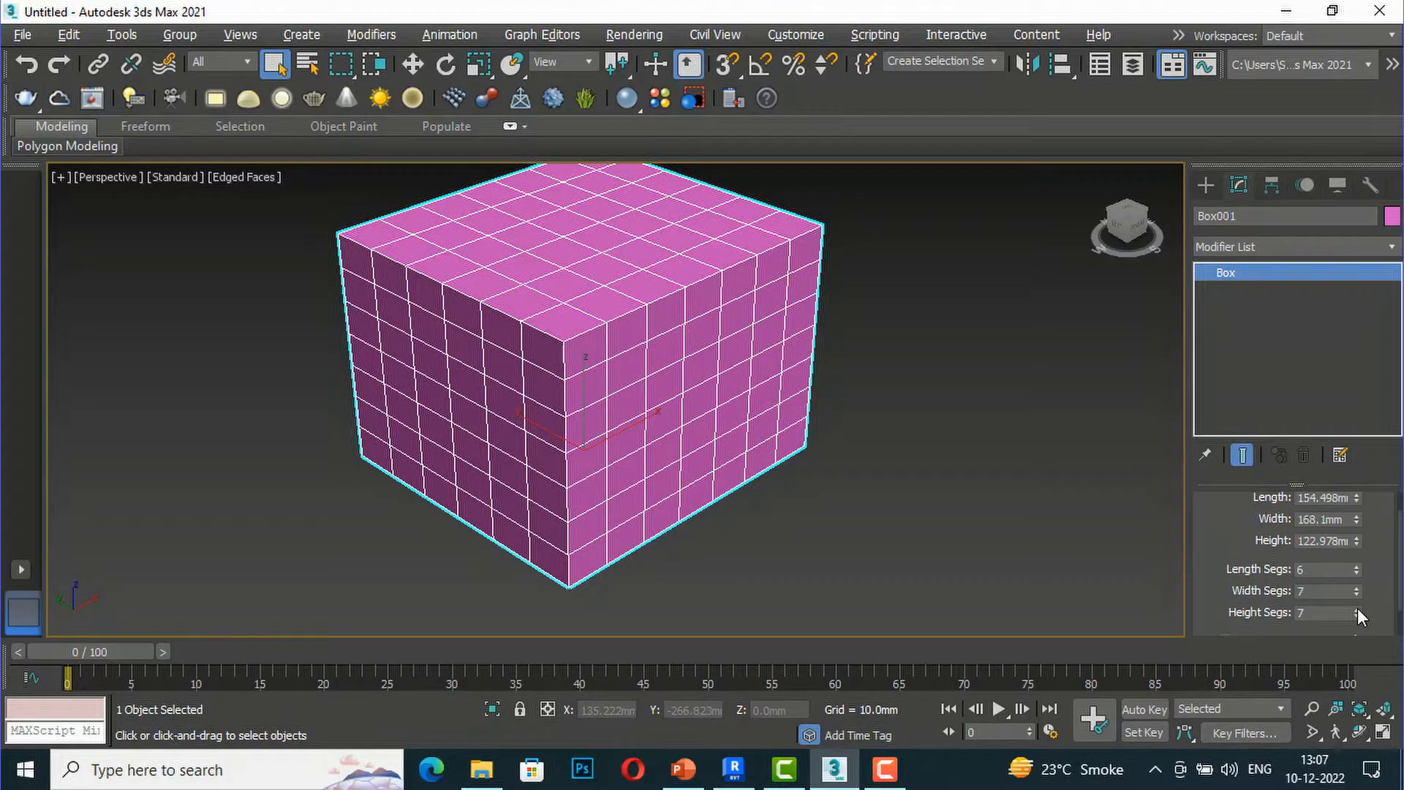
{"action": "left_click", "coordinate": [1357, 567]}
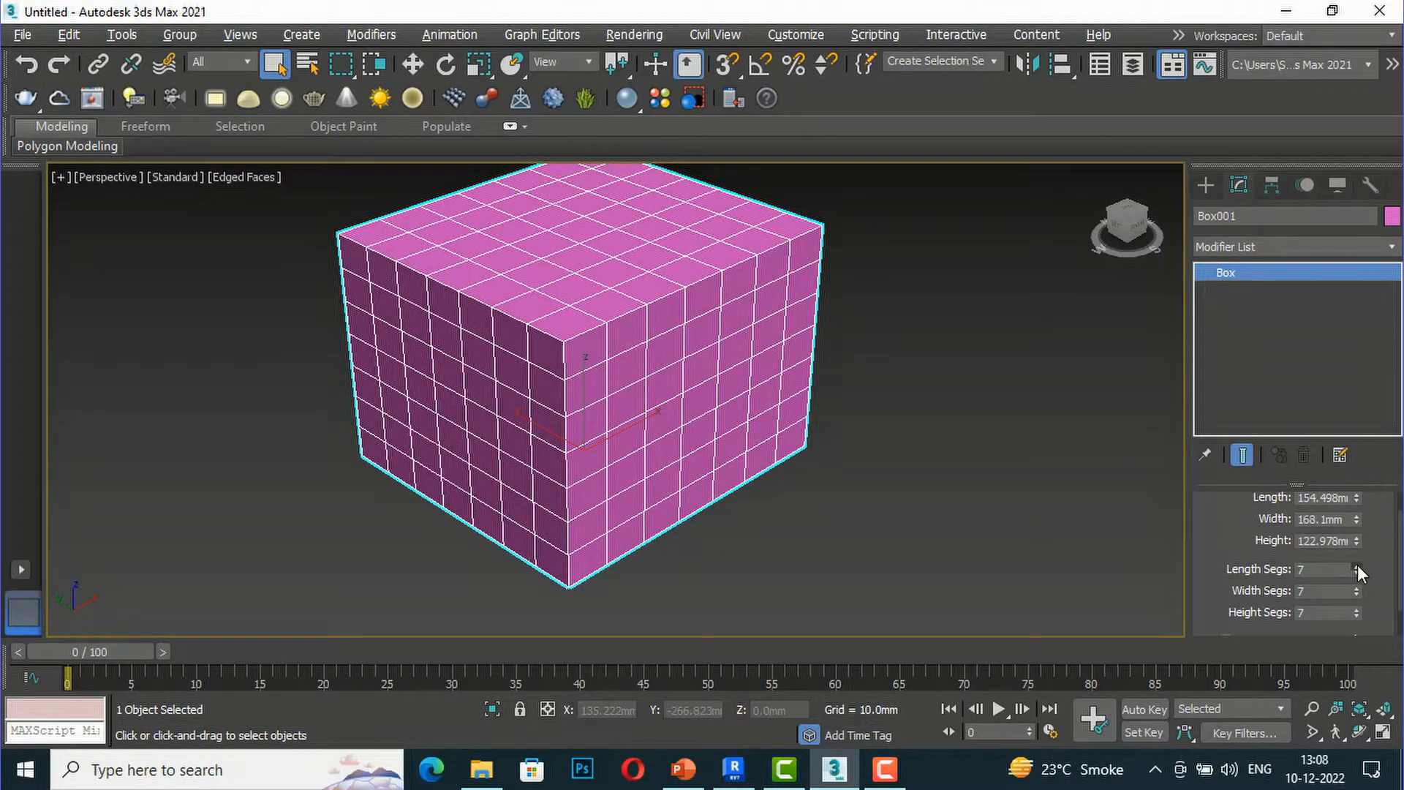
- Convert the segmented box to an Editable Poly
{"action": "right_click", "coordinate": [550, 382]}
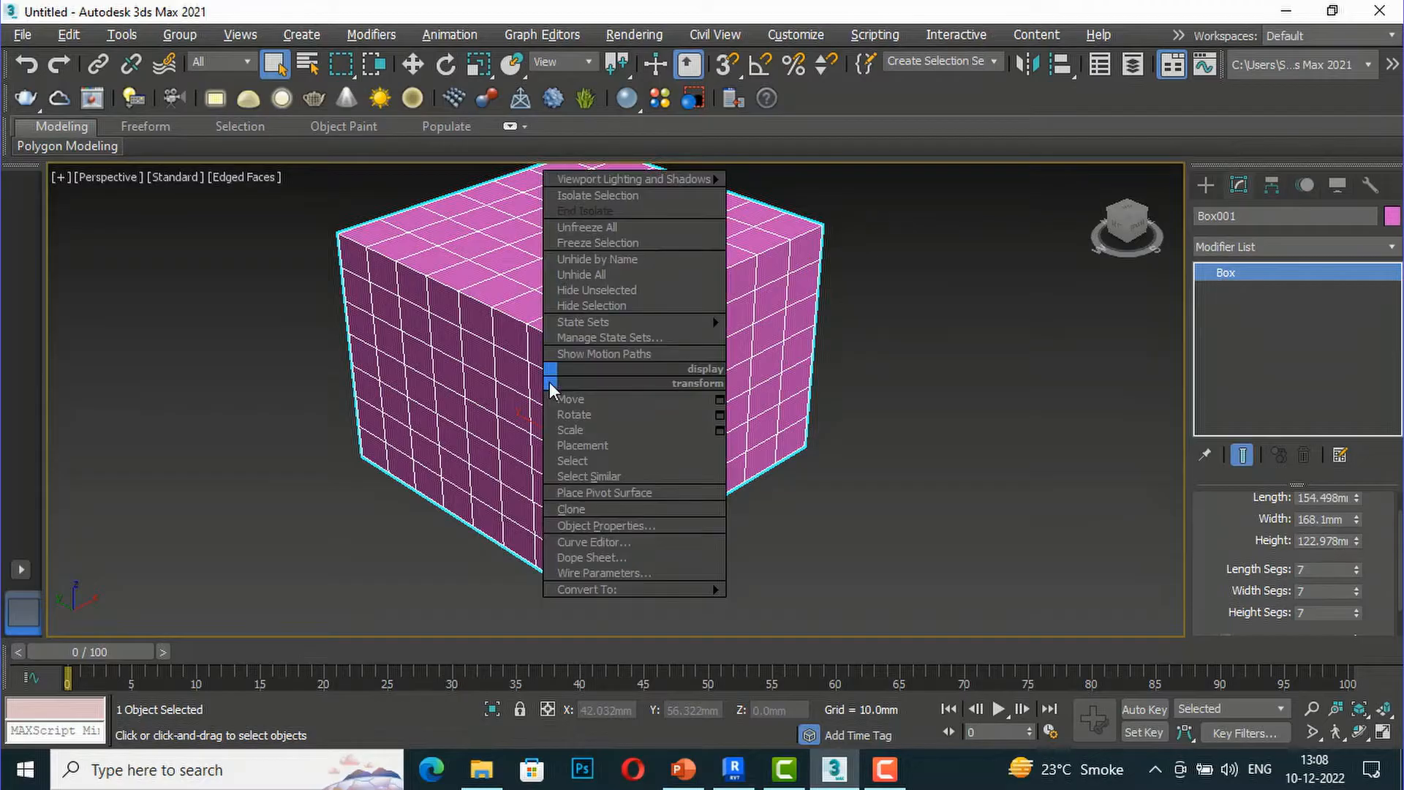
{"action": "mouse_move", "coordinate": [638, 590]}
{"action": "left_click", "coordinate": [780, 604]}
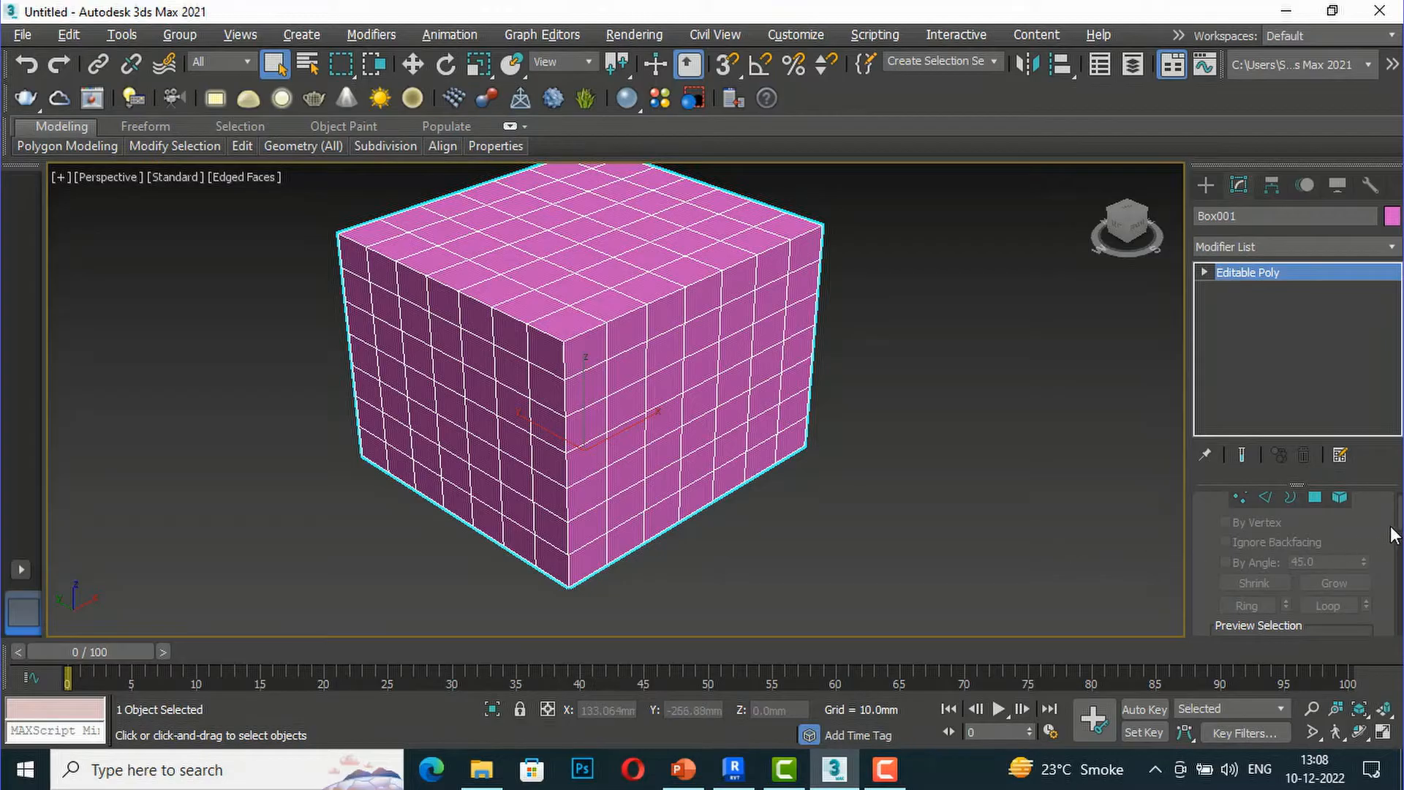
- Look through the Editable Poly's object-level settings, including Selection, Soft Selection and Edit Geometry
{"action": "left_click_drag", "start_coordinate": [1399, 527], "coordinate": [1400, 498]}
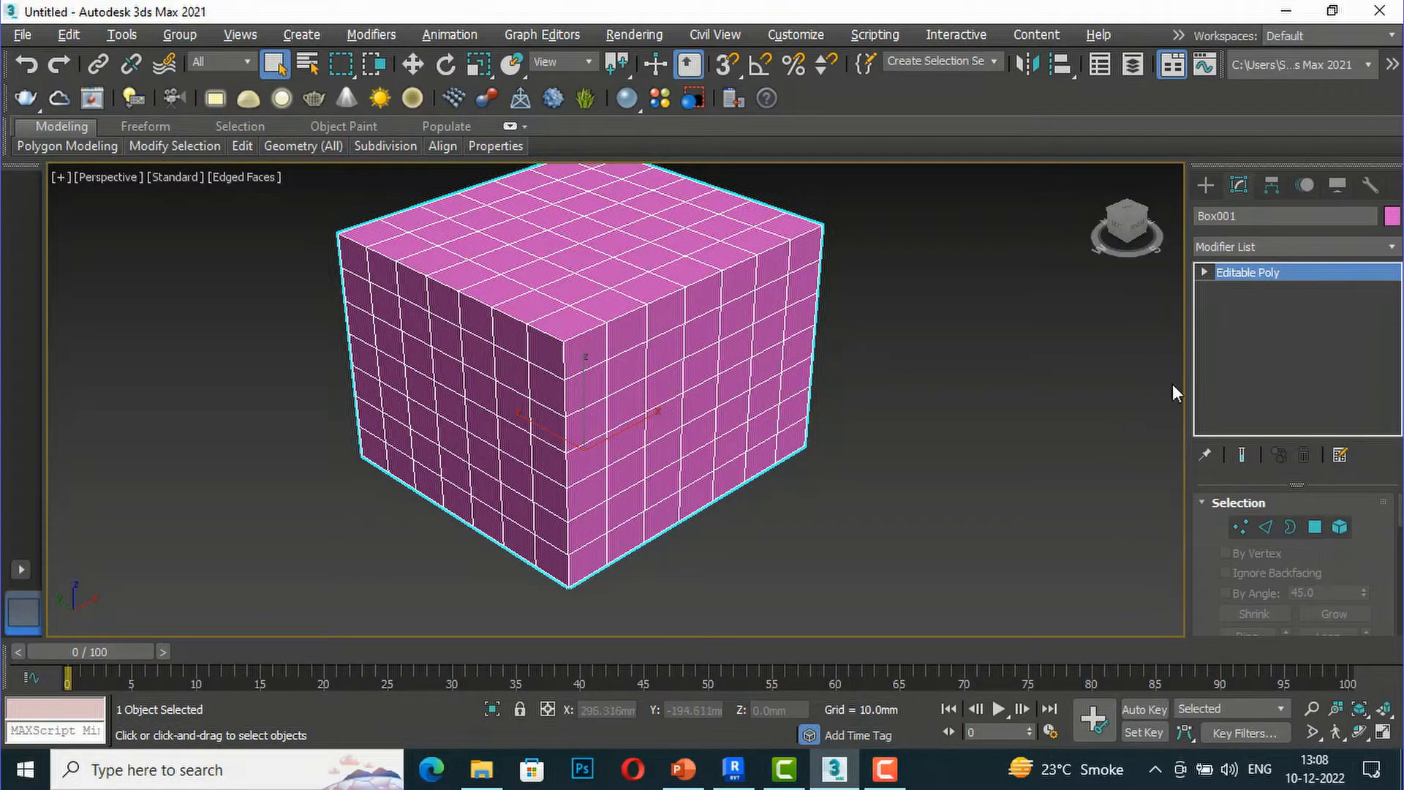
{"action": "scroll", "coordinate": [1397, 559], "scroll_direction": "down", "scroll_amount": 3}
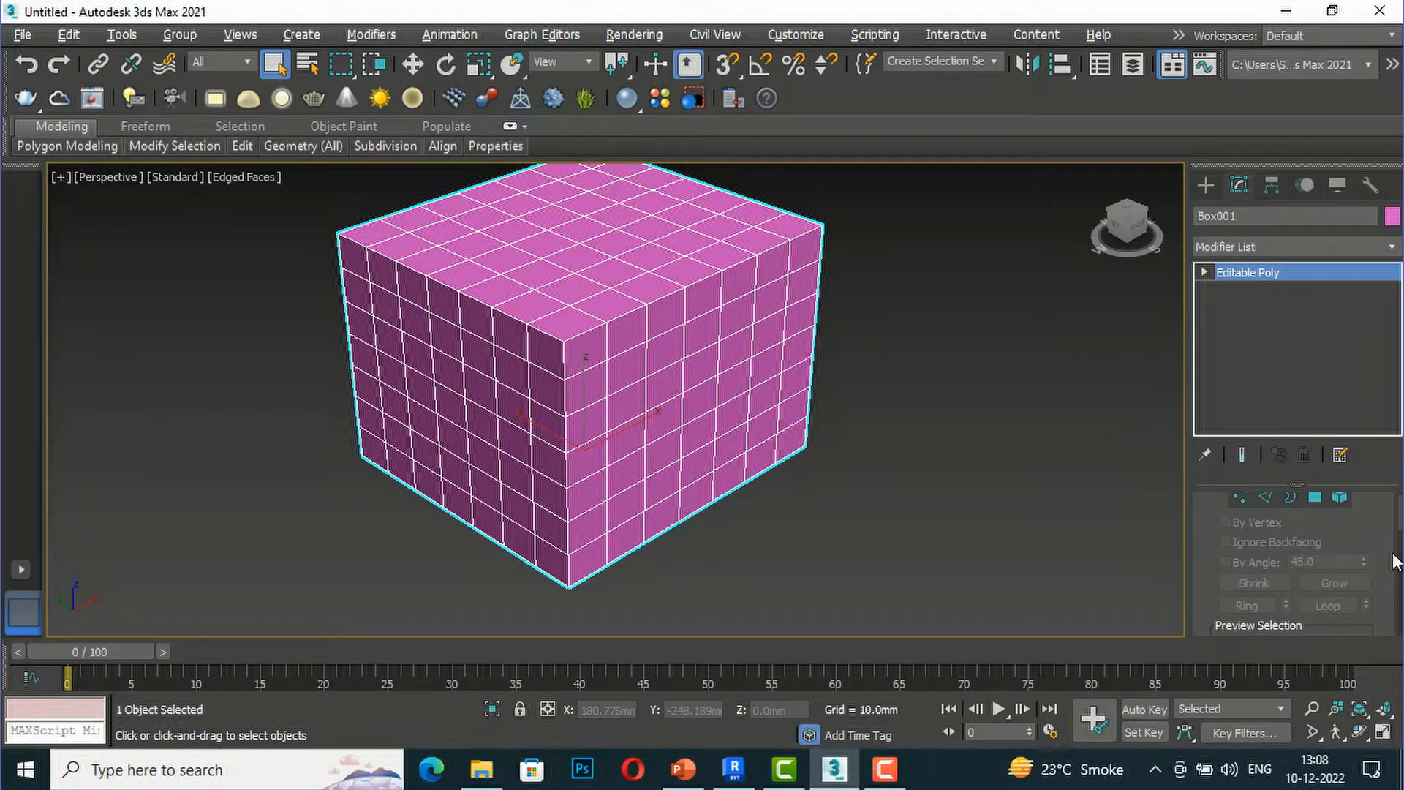
{"action": "scroll", "coordinate": [1393, 562], "scroll_direction": "down", "scroll_amount": 2}
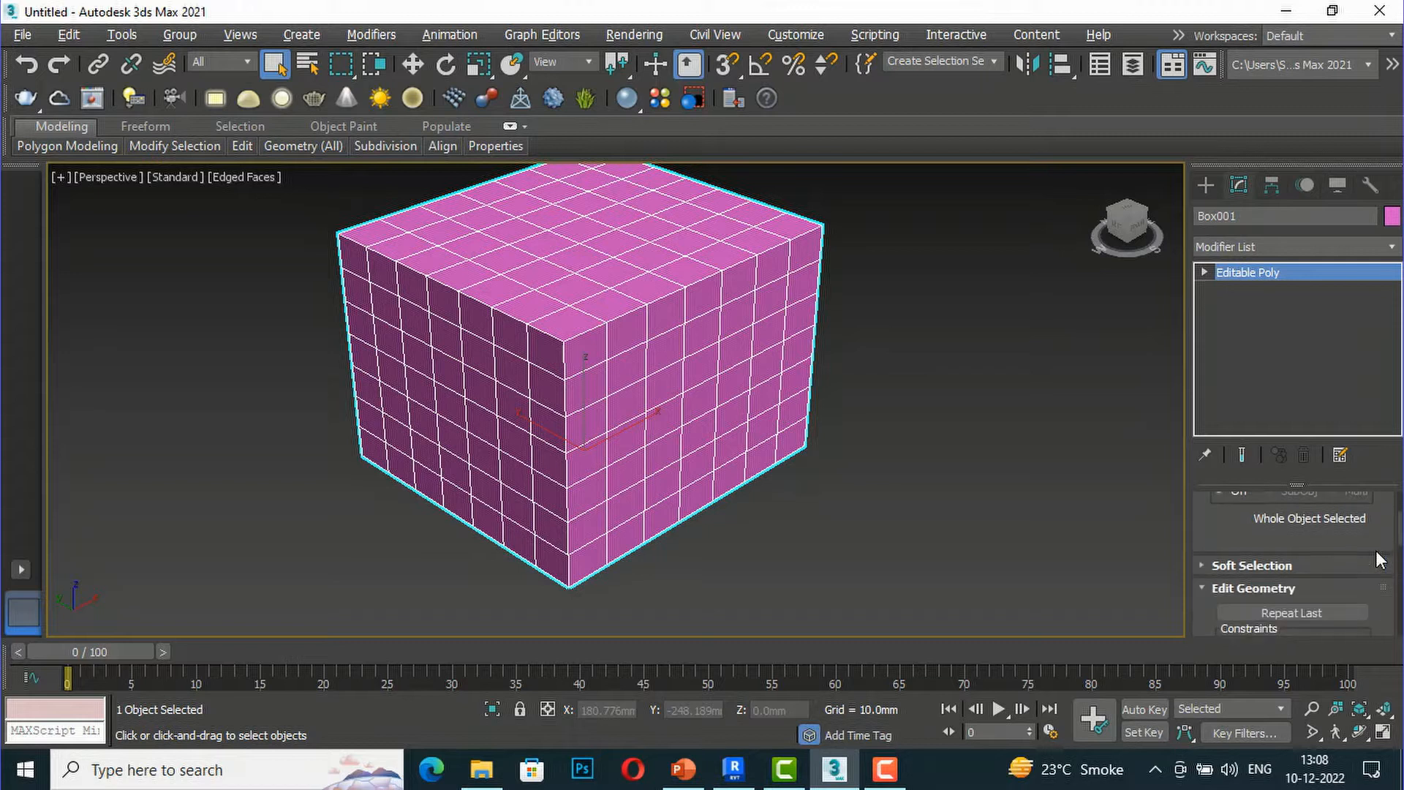
{"action": "scroll", "coordinate": [1379, 562], "scroll_direction": "down", "scroll_amount": 1}
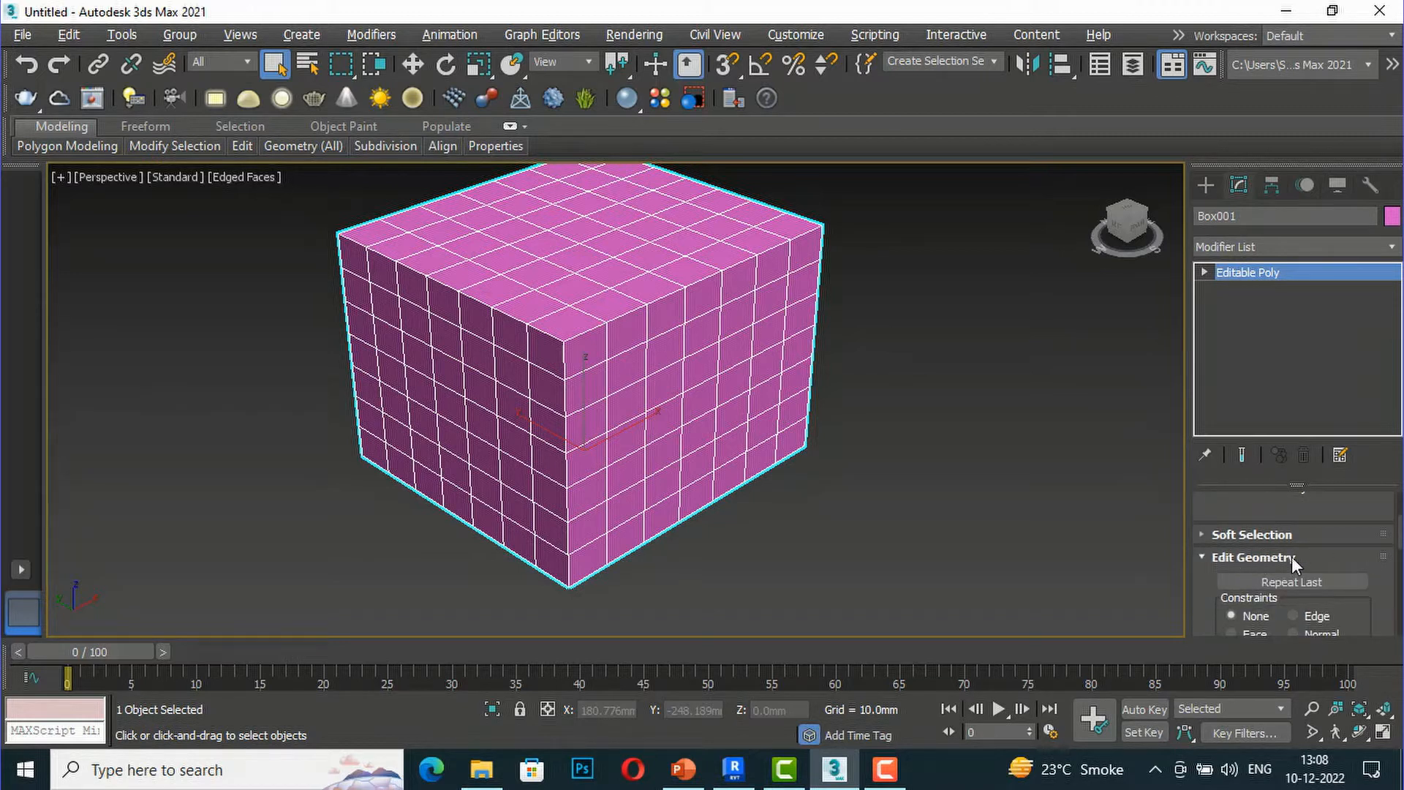
{"action": "scroll", "coordinate": [1292, 556], "scroll_direction": "down", "scroll_amount": 1}
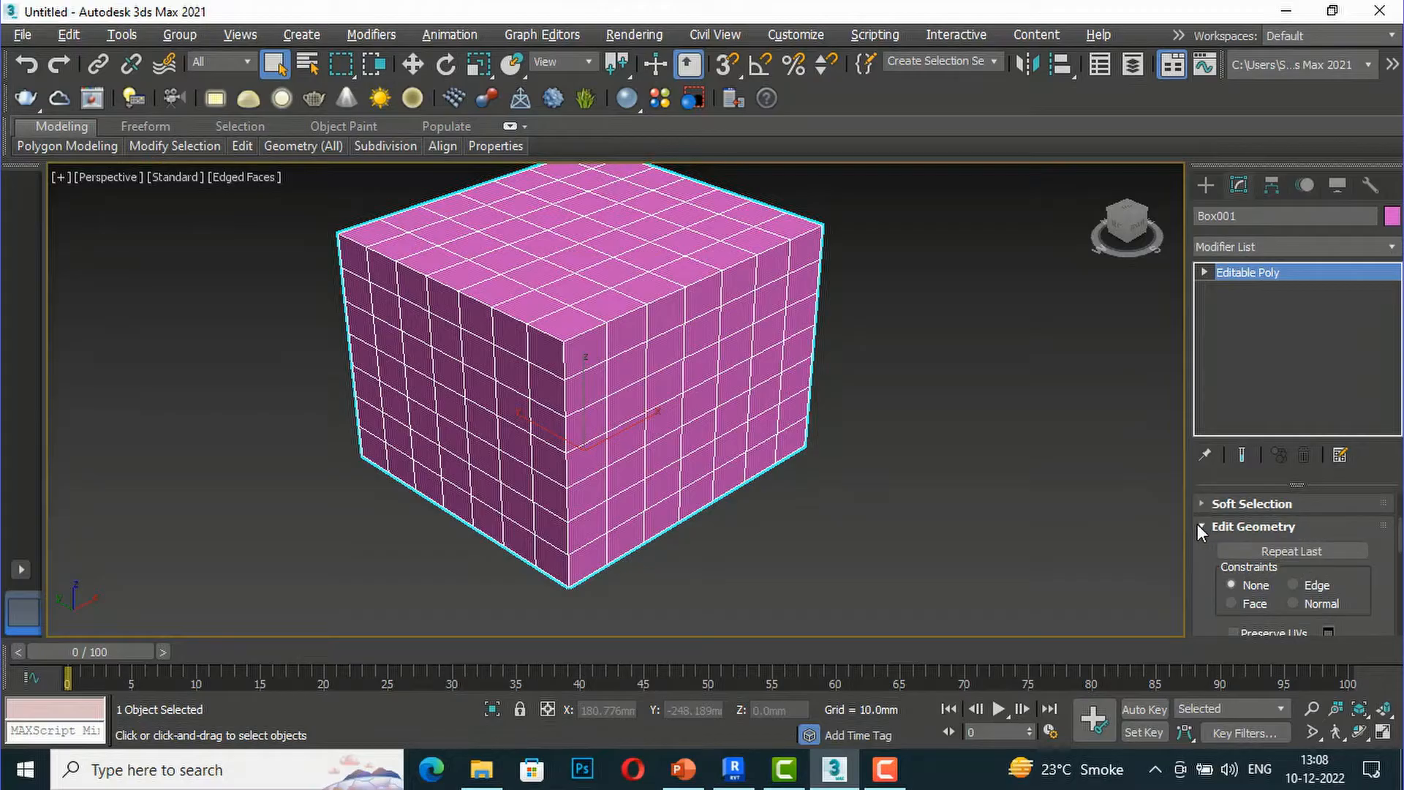
{"action": "scroll", "coordinate": [1214, 534], "scroll_direction": "up", "scroll_amount": 6}
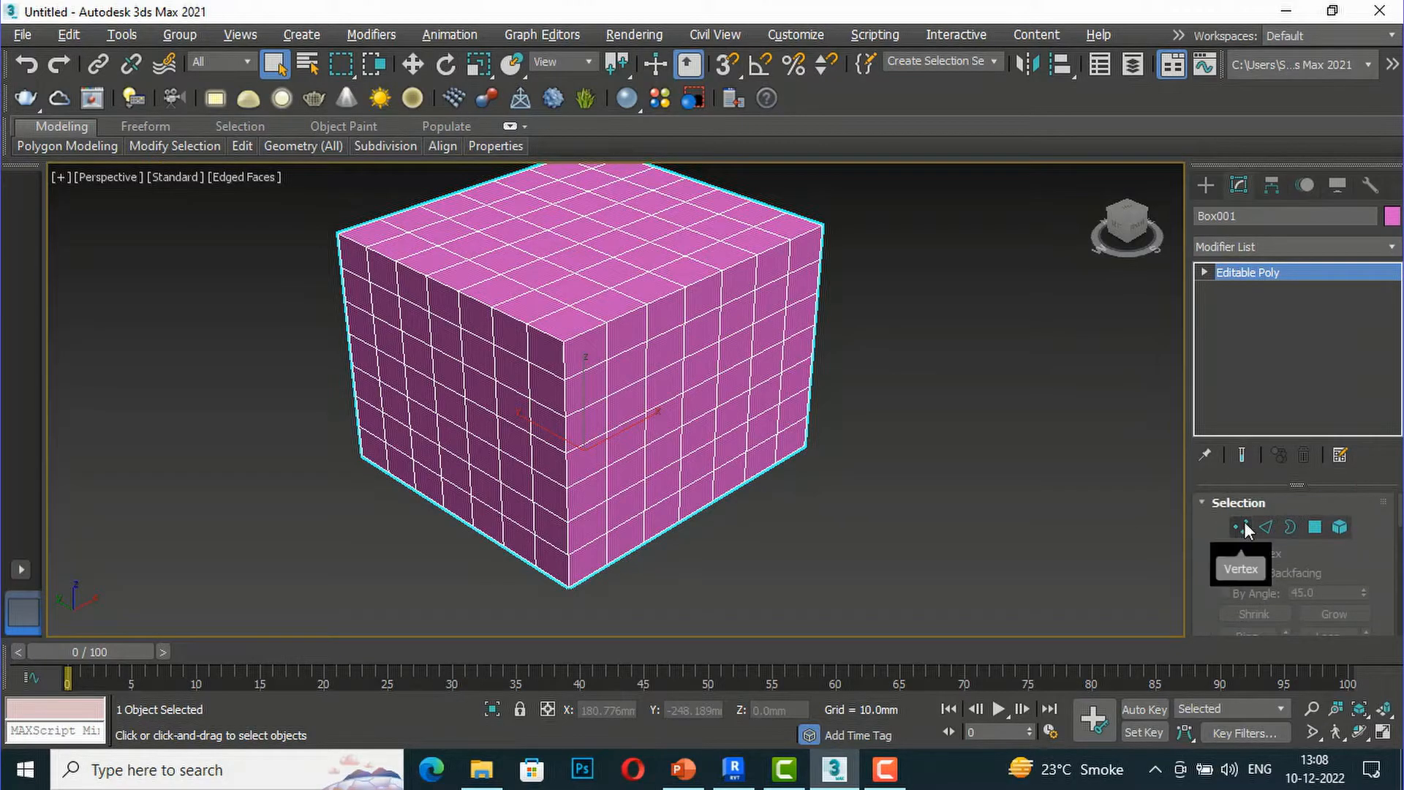
- Switch the poly to Vertex level and examine the Edit Vertices tools
{"action": "left_click", "coordinate": [1242, 527]}
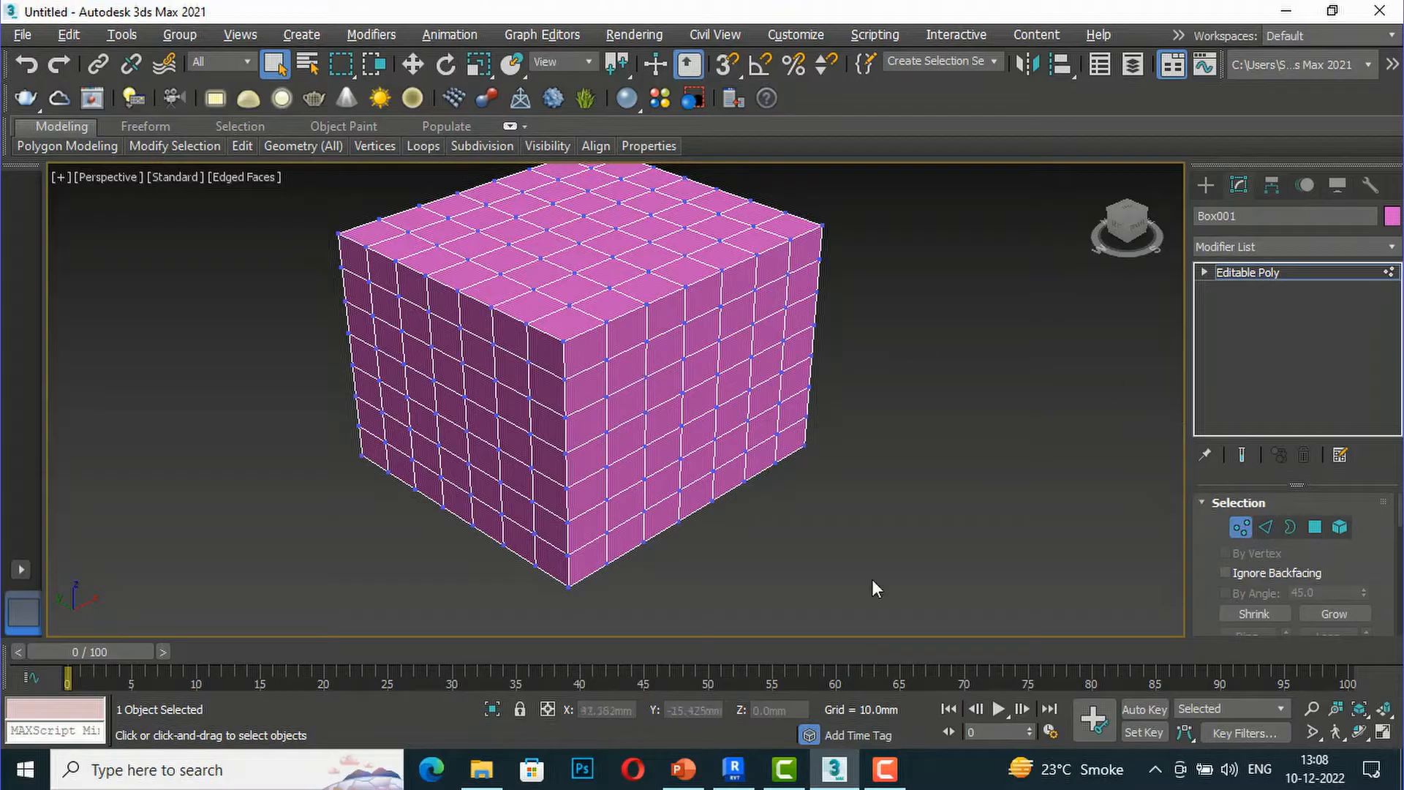
{"action": "scroll", "coordinate": [1333, 556], "scroll_direction": "down", "scroll_amount": 6}
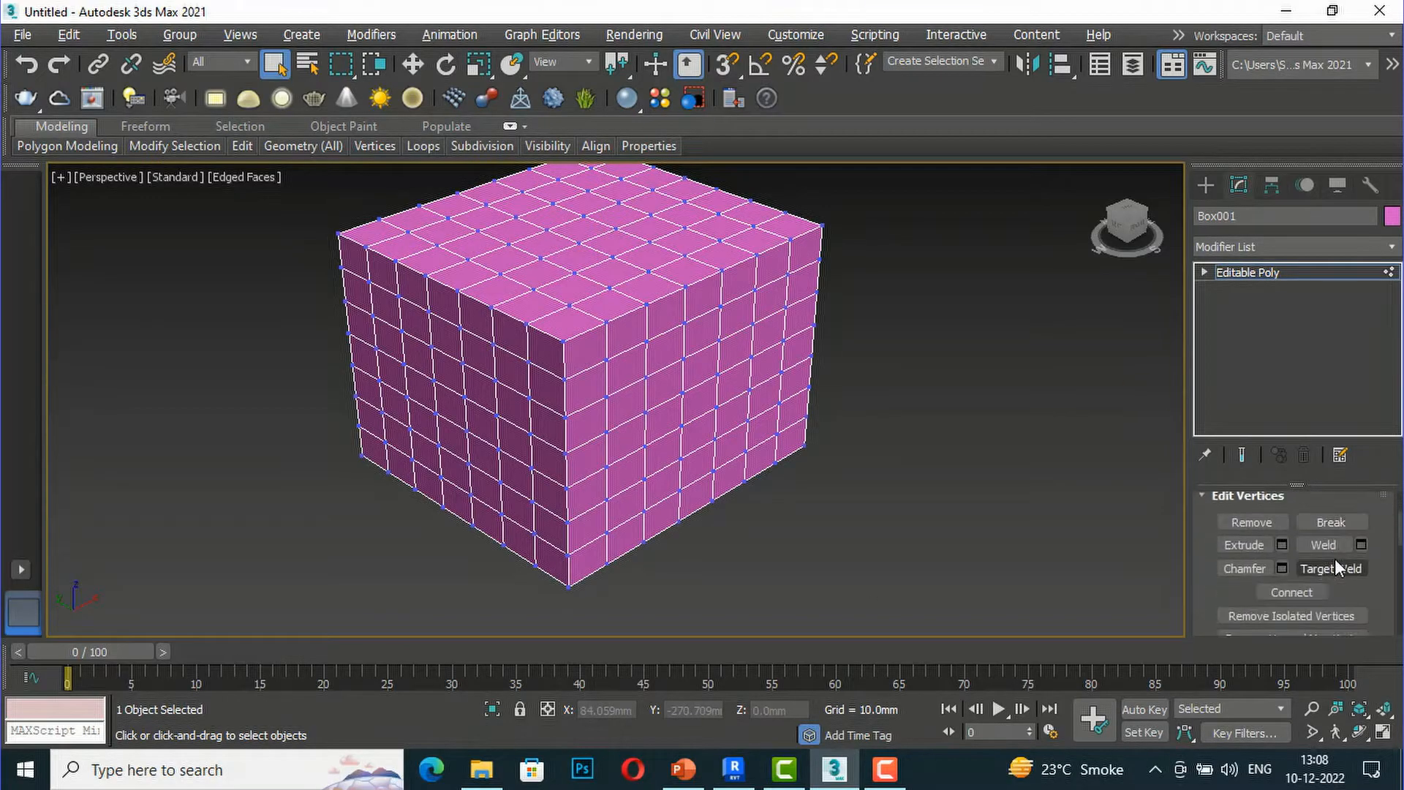
{"action": "scroll", "coordinate": [1336, 561], "scroll_direction": "down", "scroll_amount": 5}
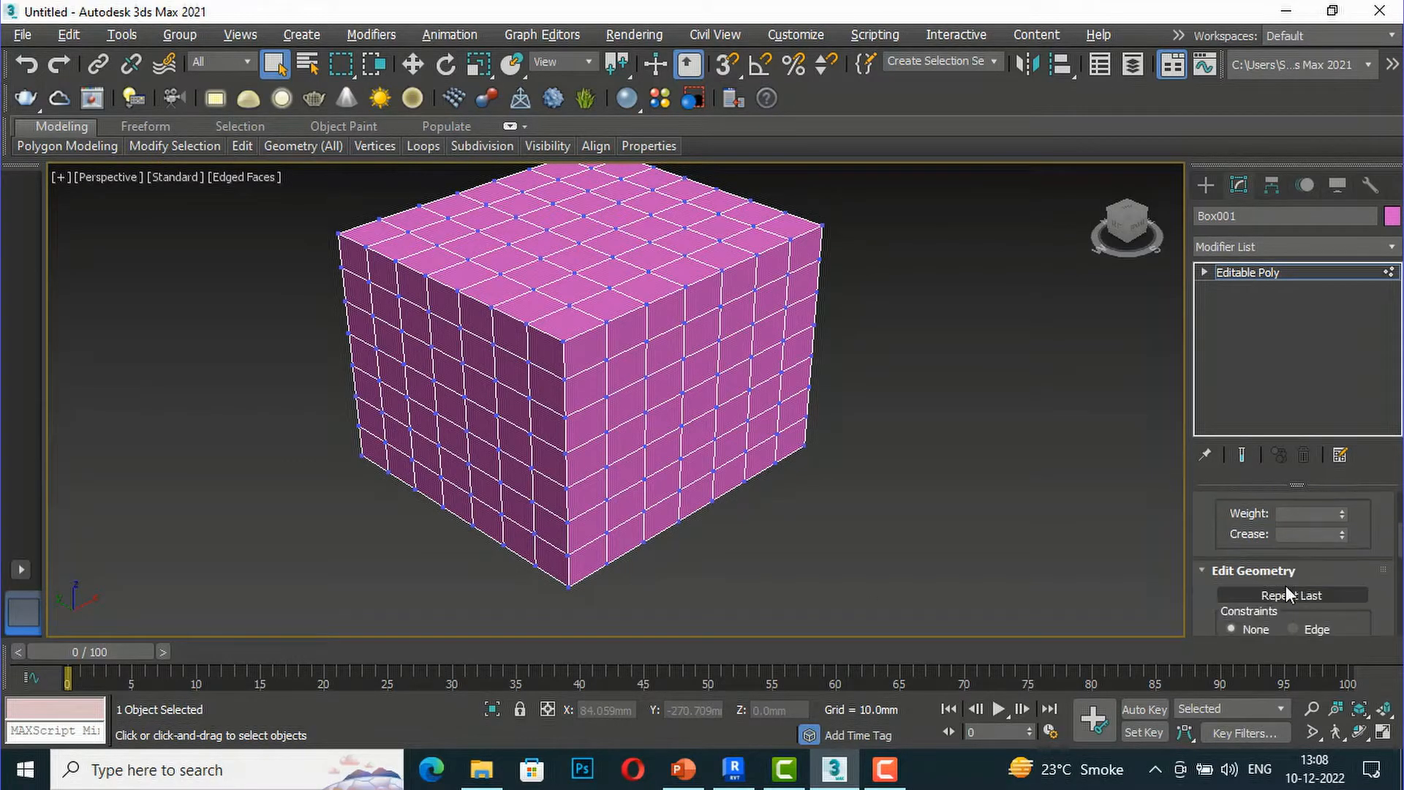
{"action": "scroll", "coordinate": [1287, 563], "scroll_direction": "up", "scroll_amount": 5}
{"action": "scroll", "coordinate": [1267, 536], "scroll_direction": "up", "scroll_amount": 4}
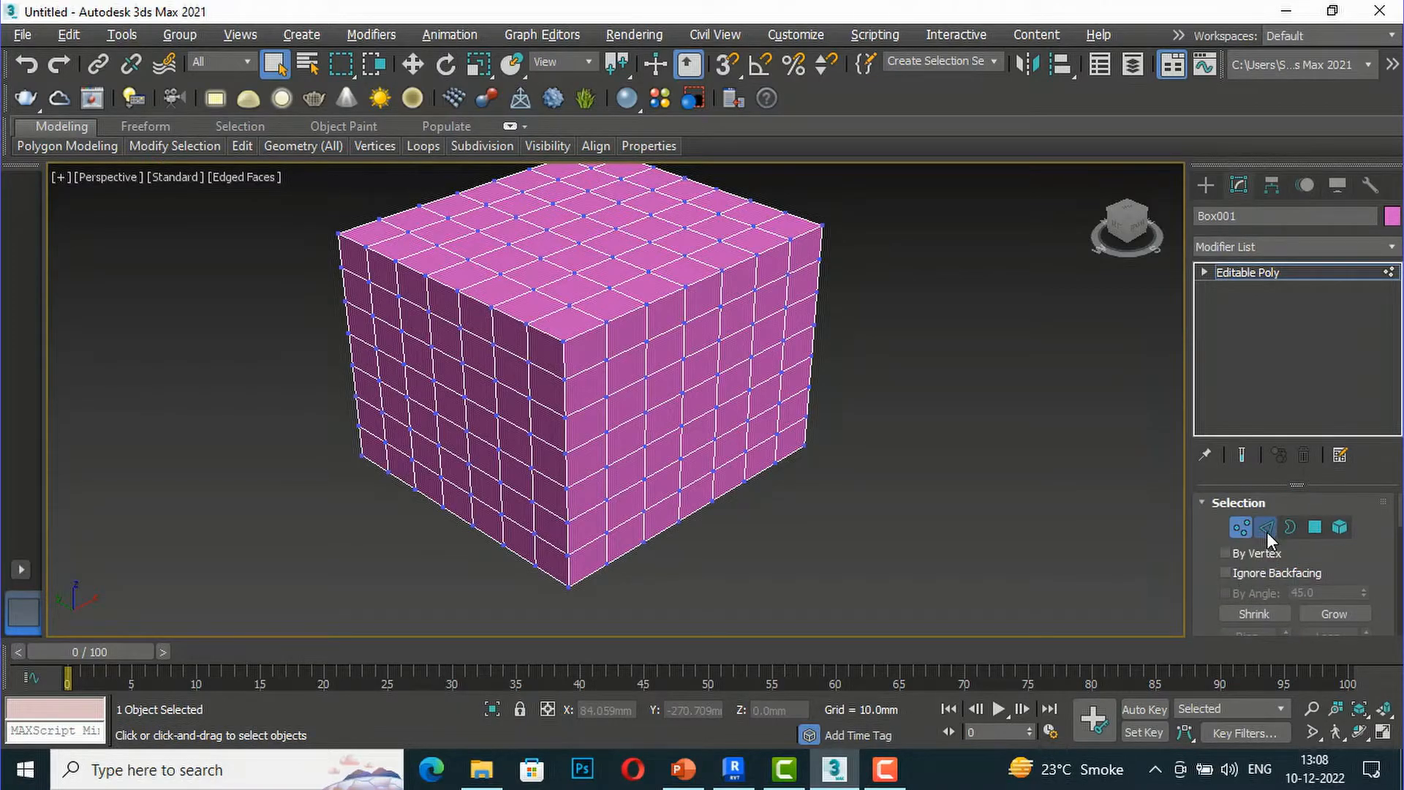
- Switch the poly to Edge level and examine the Edit Edges tools
{"action": "left_click", "coordinate": [1266, 527]}
{"action": "scroll", "coordinate": [1305, 569], "scroll_direction": "down", "scroll_amount": 5}
{"action": "scroll", "coordinate": [1305, 569], "scroll_direction": "down", "scroll_amount": 3}
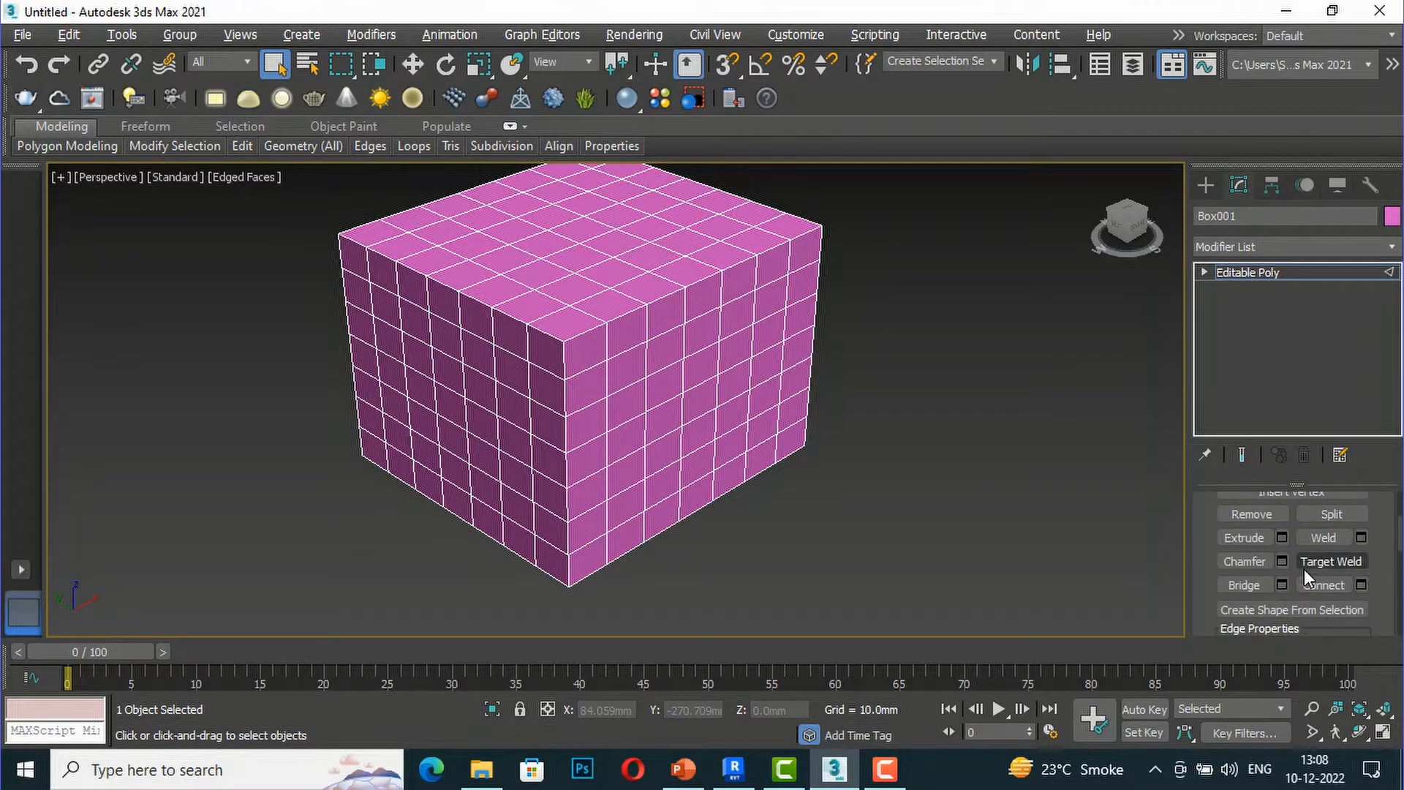
{"action": "scroll", "coordinate": [1305, 570], "scroll_direction": "up", "scroll_amount": 1}
{"action": "scroll", "coordinate": [1276, 542], "scroll_direction": "up", "scroll_amount": 3}
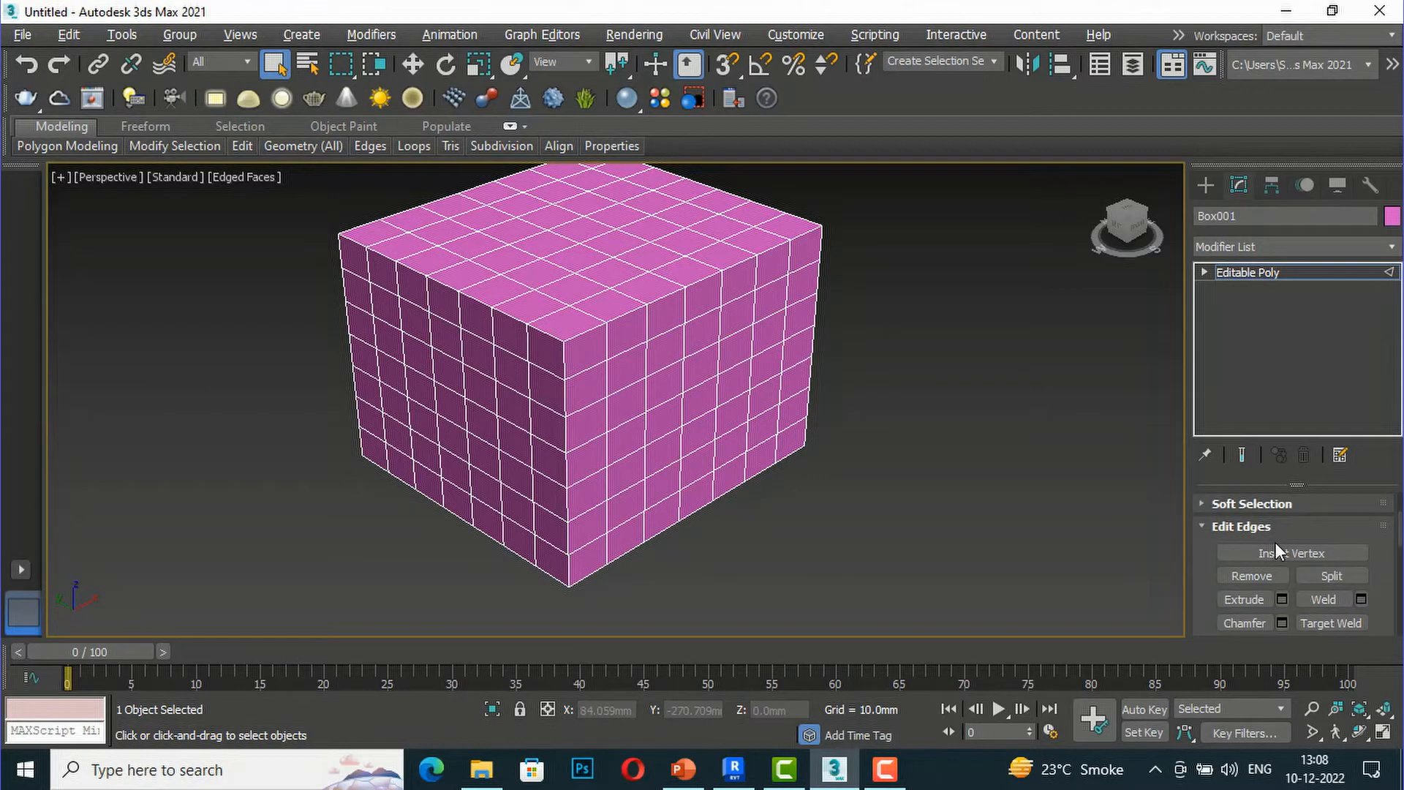
{"action": "scroll", "coordinate": [1253, 534], "scroll_direction": "up", "scroll_amount": 3}
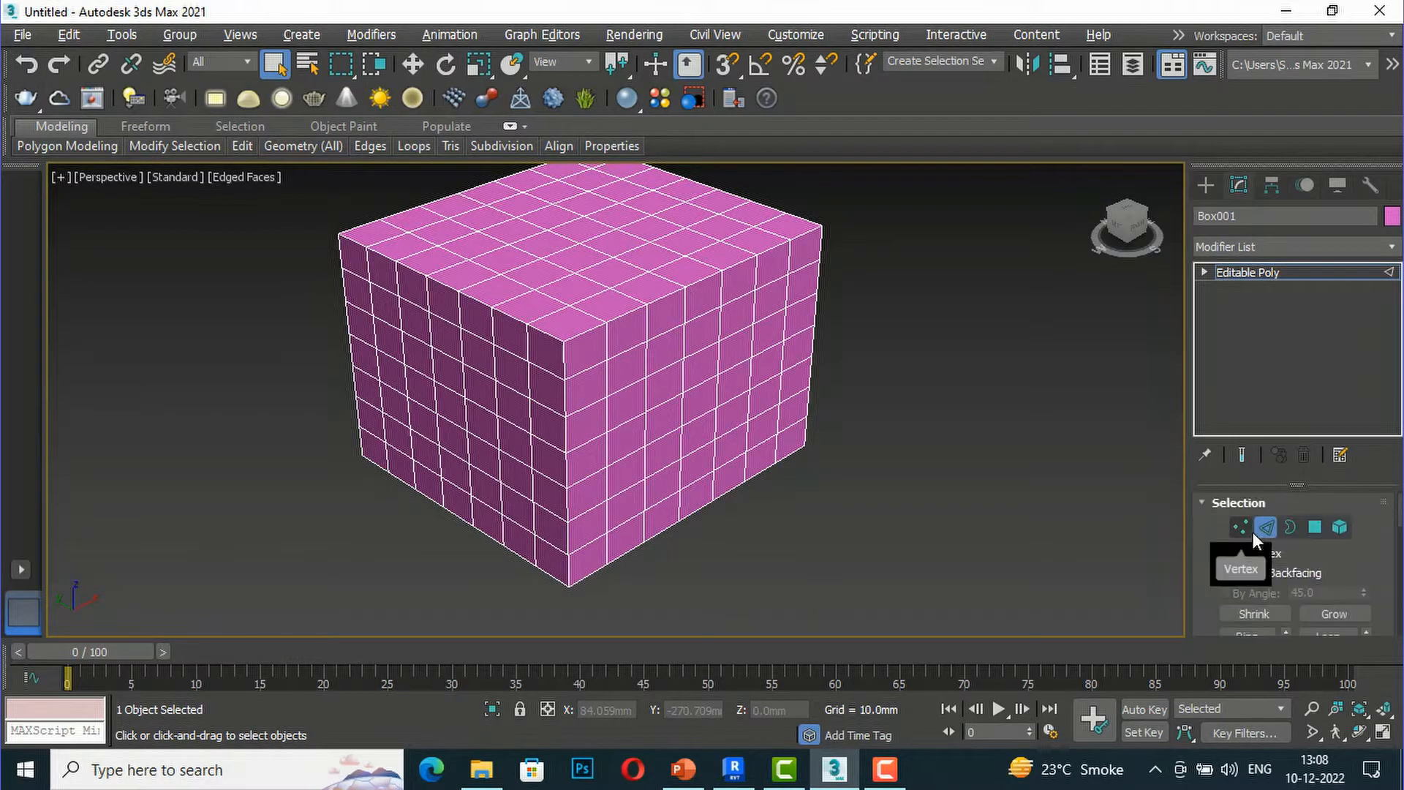
- Switch the poly to Border level and examine the border editing tools
{"action": "left_click", "coordinate": [1283, 527]}
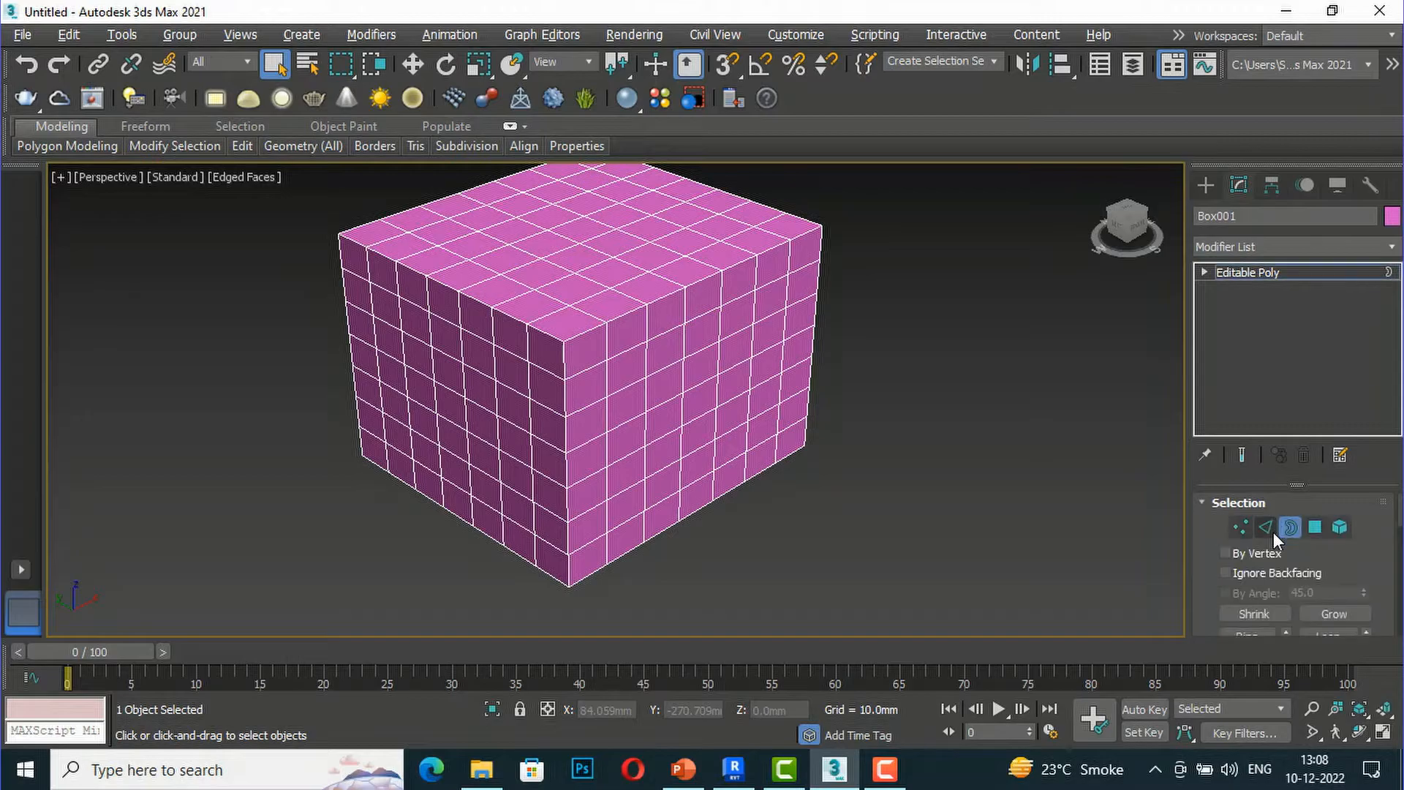
{"action": "scroll", "coordinate": [1274, 532], "scroll_direction": "down", "scroll_amount": 5}
{"action": "scroll", "coordinate": [1275, 532], "scroll_direction": "down", "scroll_amount": 3}
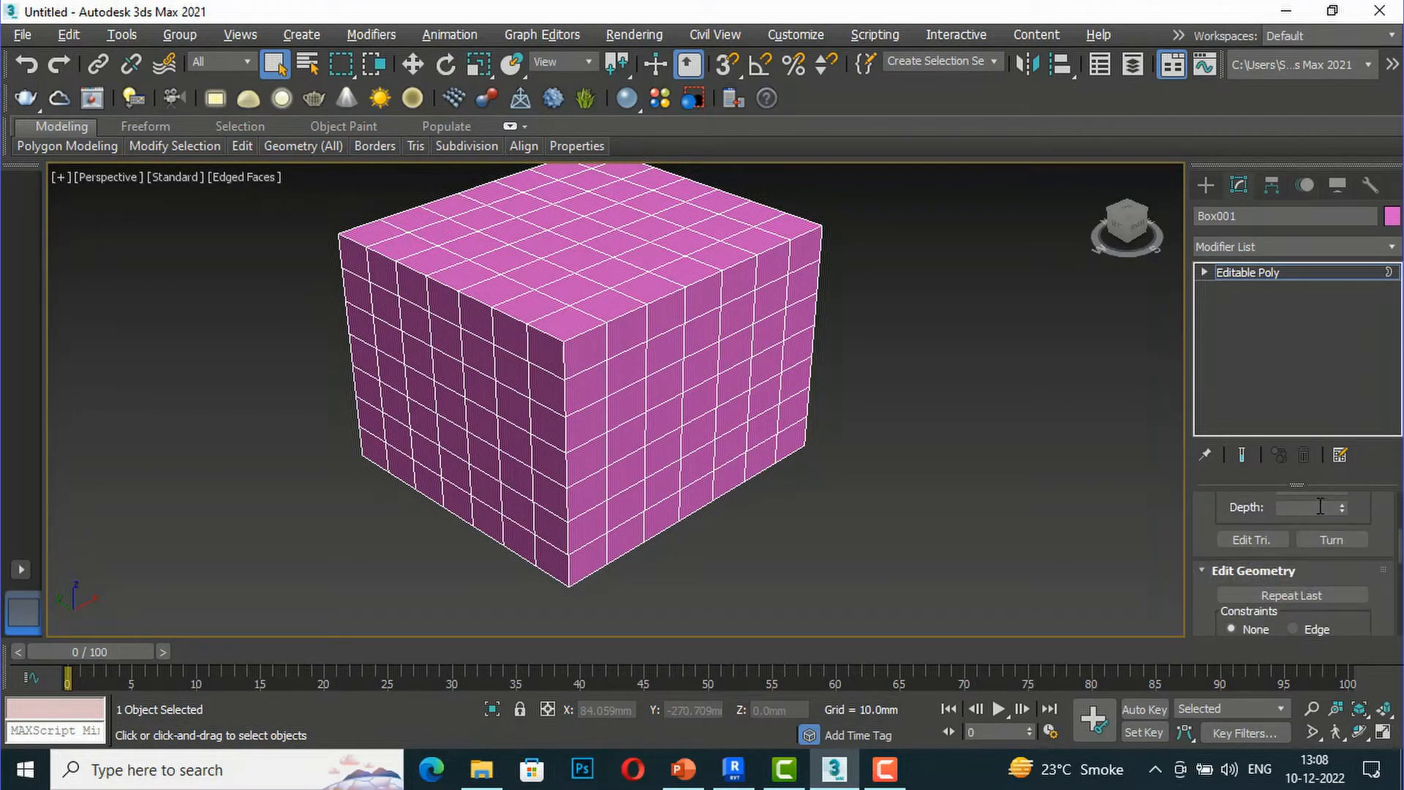
- Return the poly to Vertex level and review its vertex tools down to the Edit Geometry constraints
{"action": "scroll", "coordinate": [1300, 537], "scroll_direction": "up", "scroll_amount": 1}
{"action": "scroll", "coordinate": [1299, 520], "scroll_direction": "up", "scroll_amount": 1}
{"action": "scroll", "coordinate": [1287, 525], "scroll_direction": "up", "scroll_amount": 10}
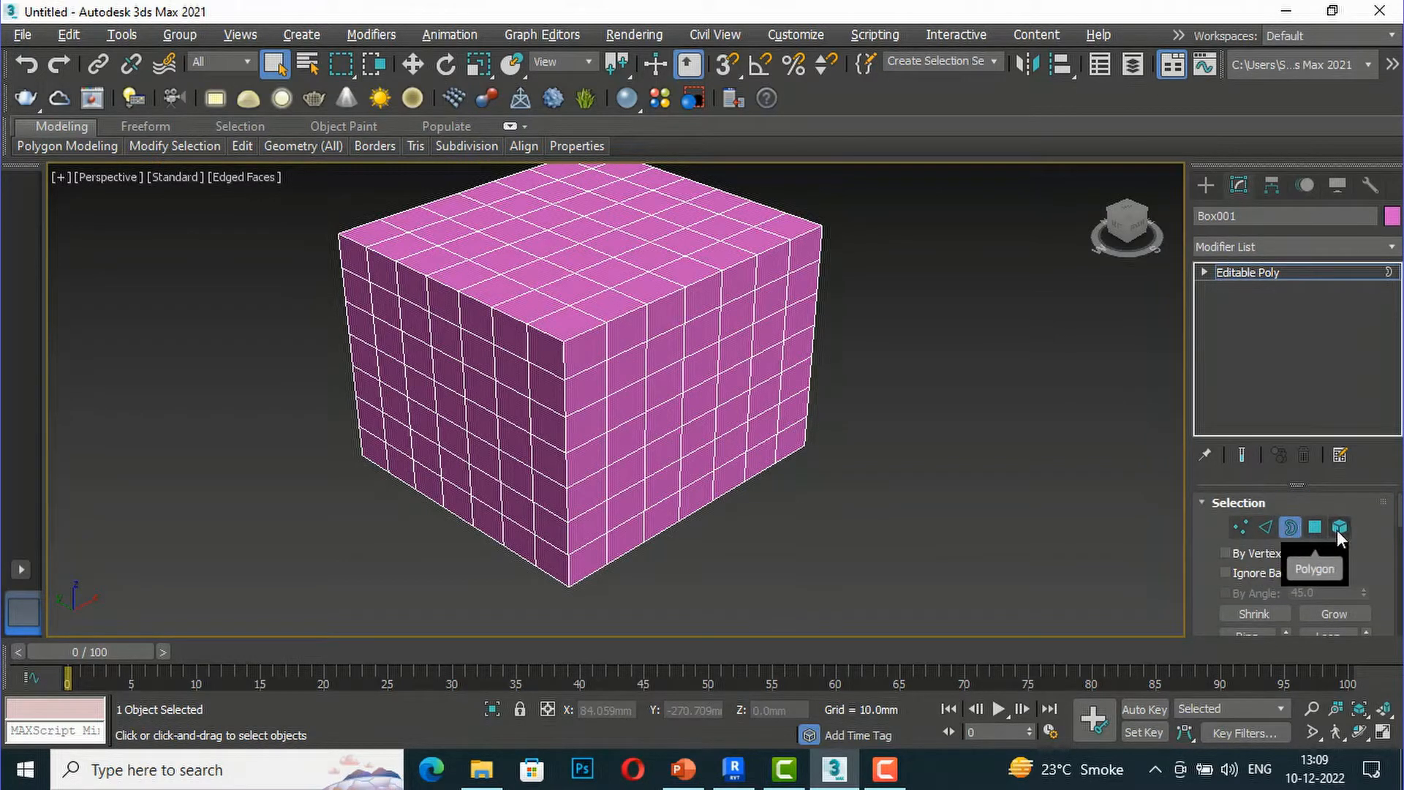
{"action": "left_click", "coordinate": [1241, 533]}
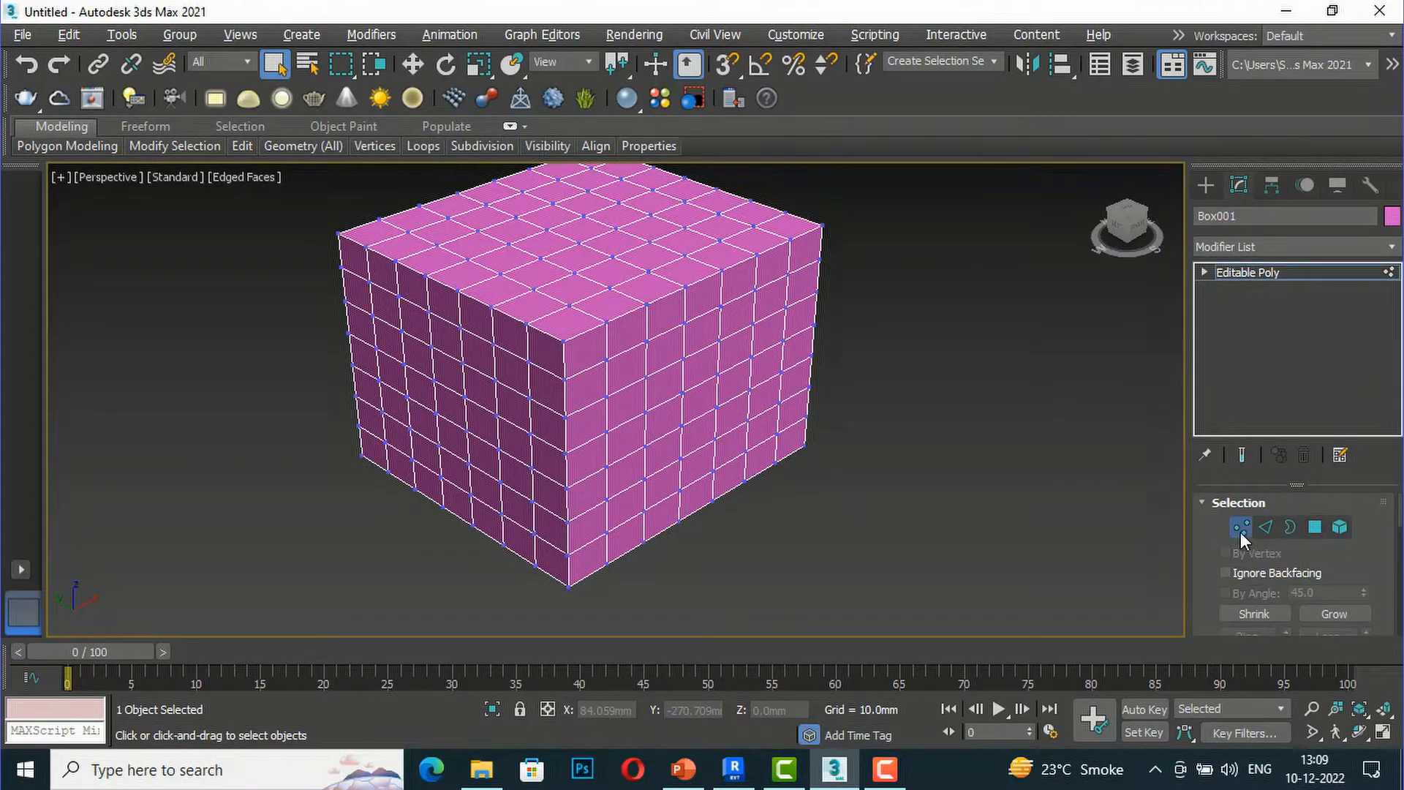
{"action": "scroll", "coordinate": [1355, 552], "scroll_direction": "down", "scroll_amount": 10}
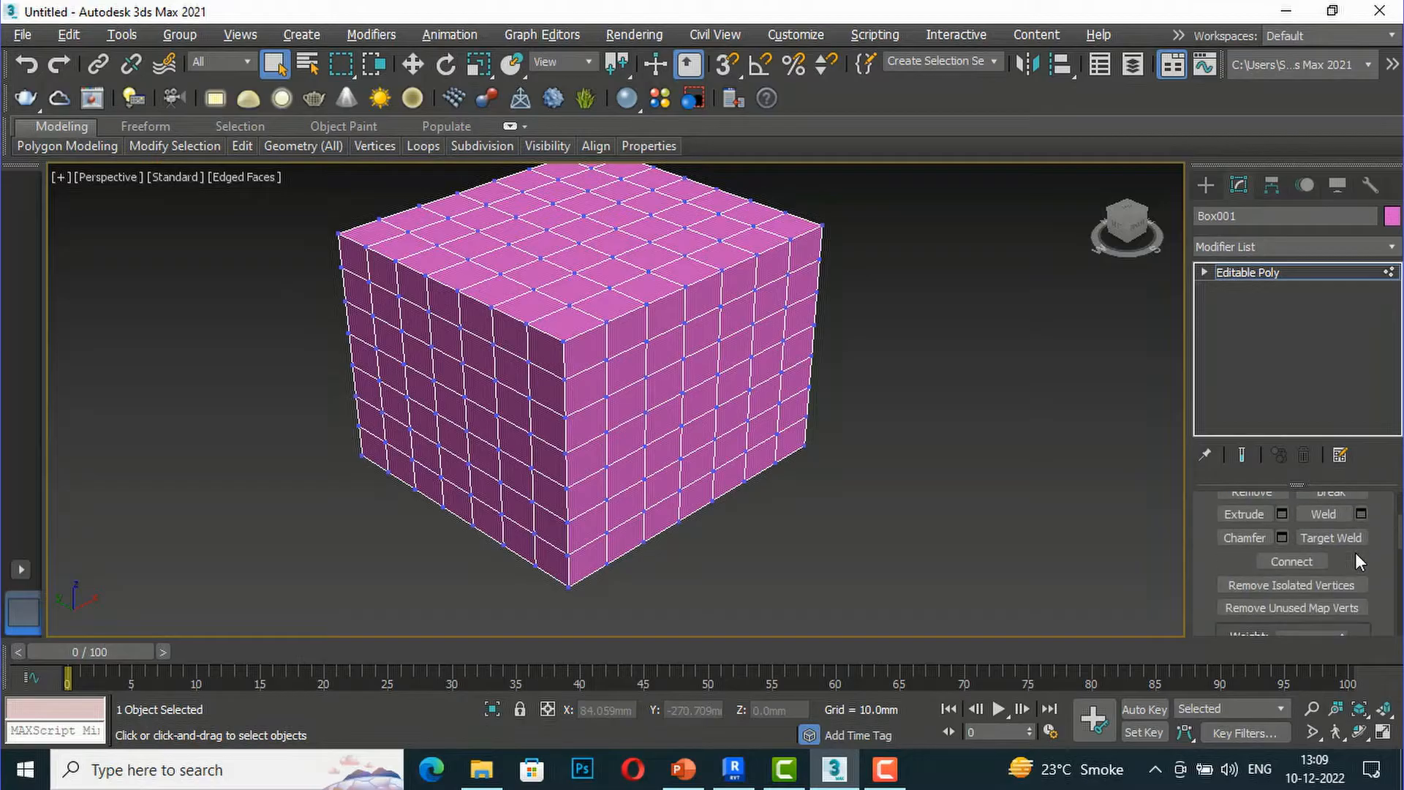
{"action": "scroll", "coordinate": [1355, 552], "scroll_direction": "up", "scroll_amount": 2}
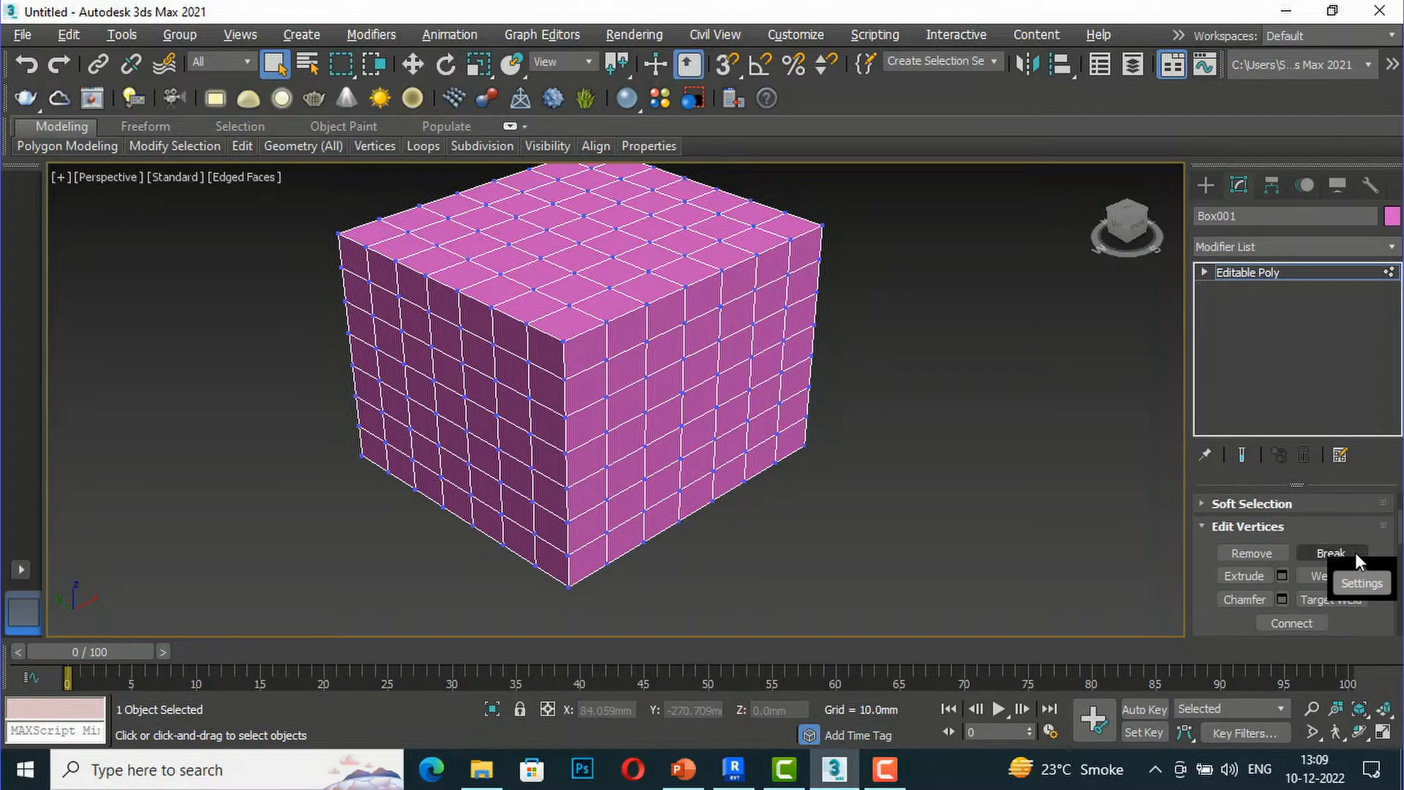
{"action": "scroll", "coordinate": [1354, 551], "scroll_direction": "down", "scroll_amount": 3}
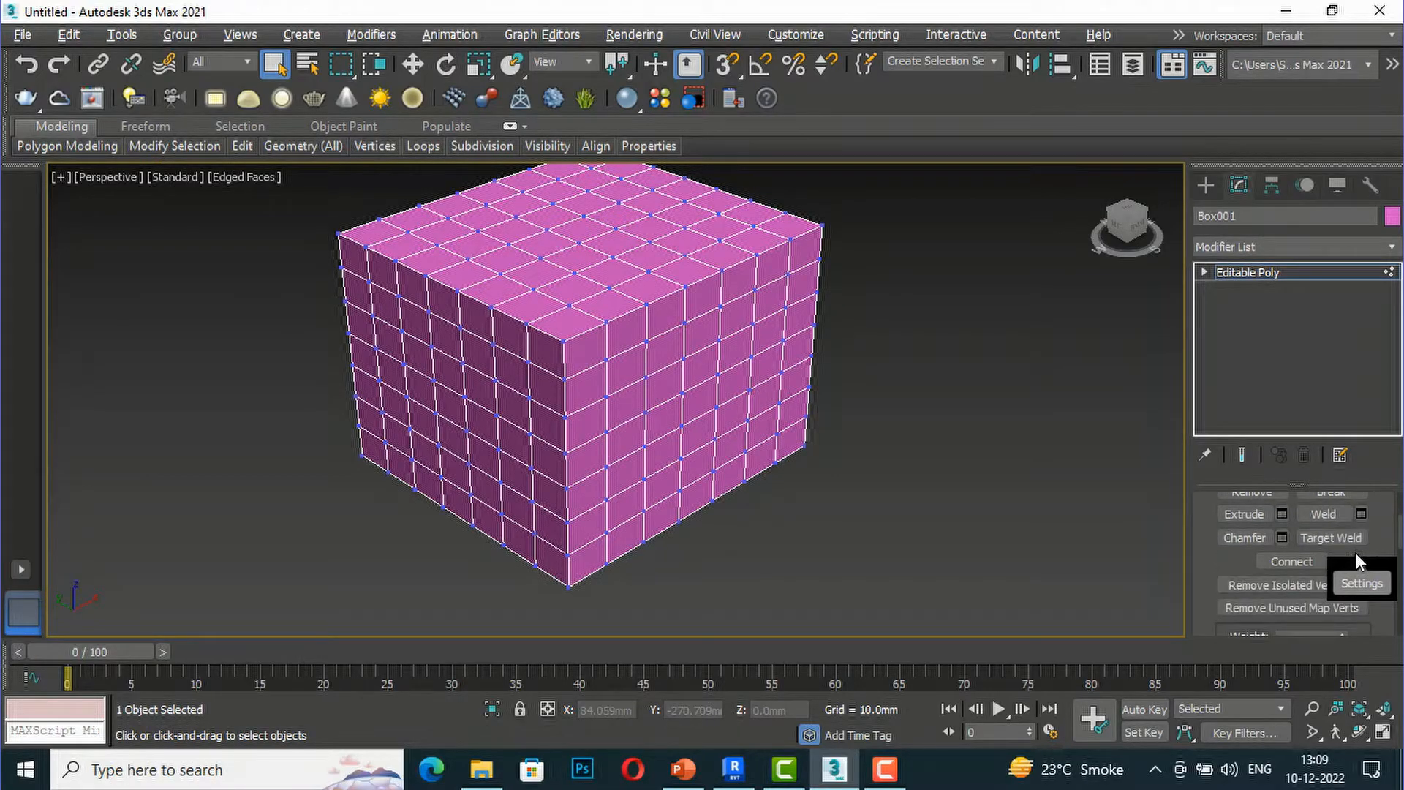
{"action": "scroll", "coordinate": [1354, 551], "scroll_direction": "down", "scroll_amount": 3}
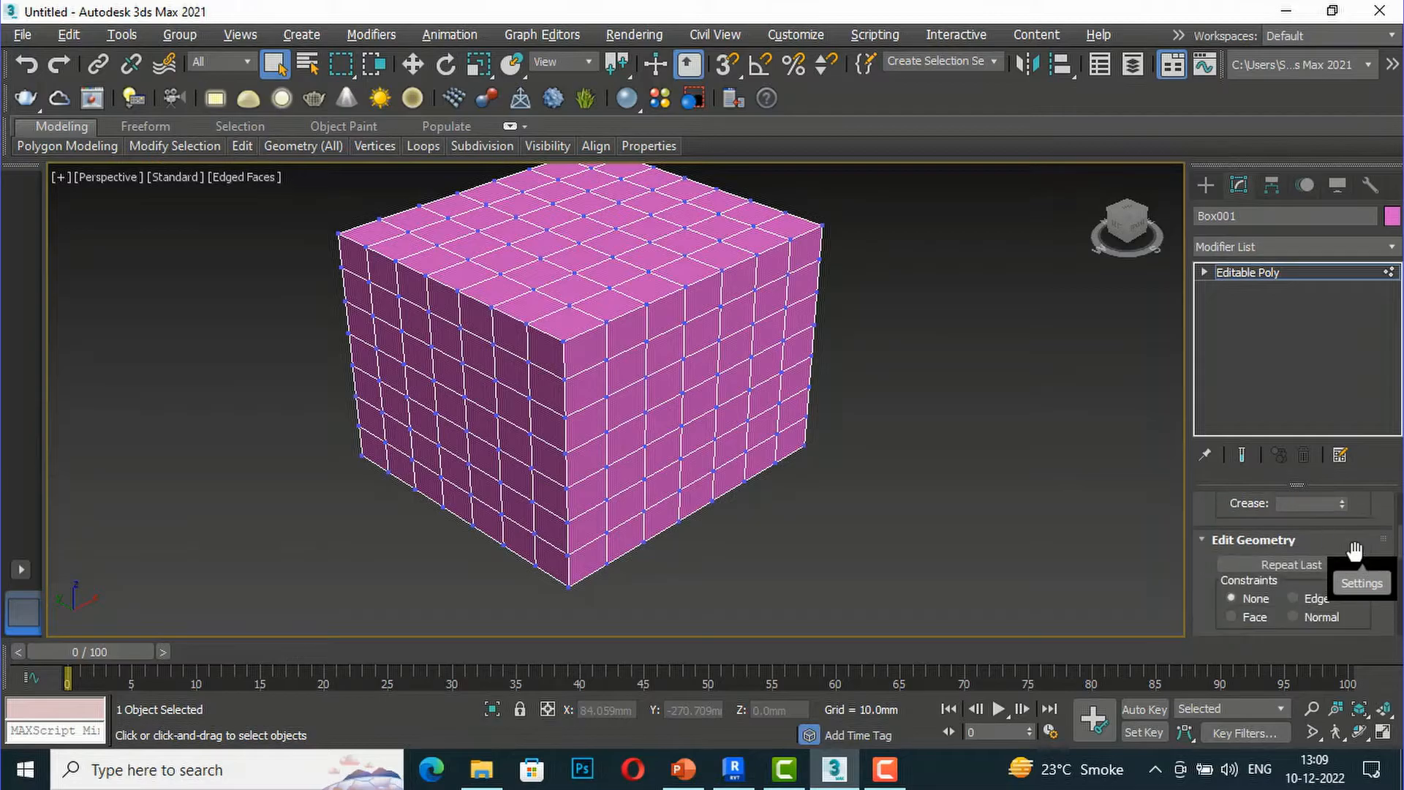
{"action": "scroll", "coordinate": [1355, 551], "scroll_direction": "down", "scroll_amount": 1}
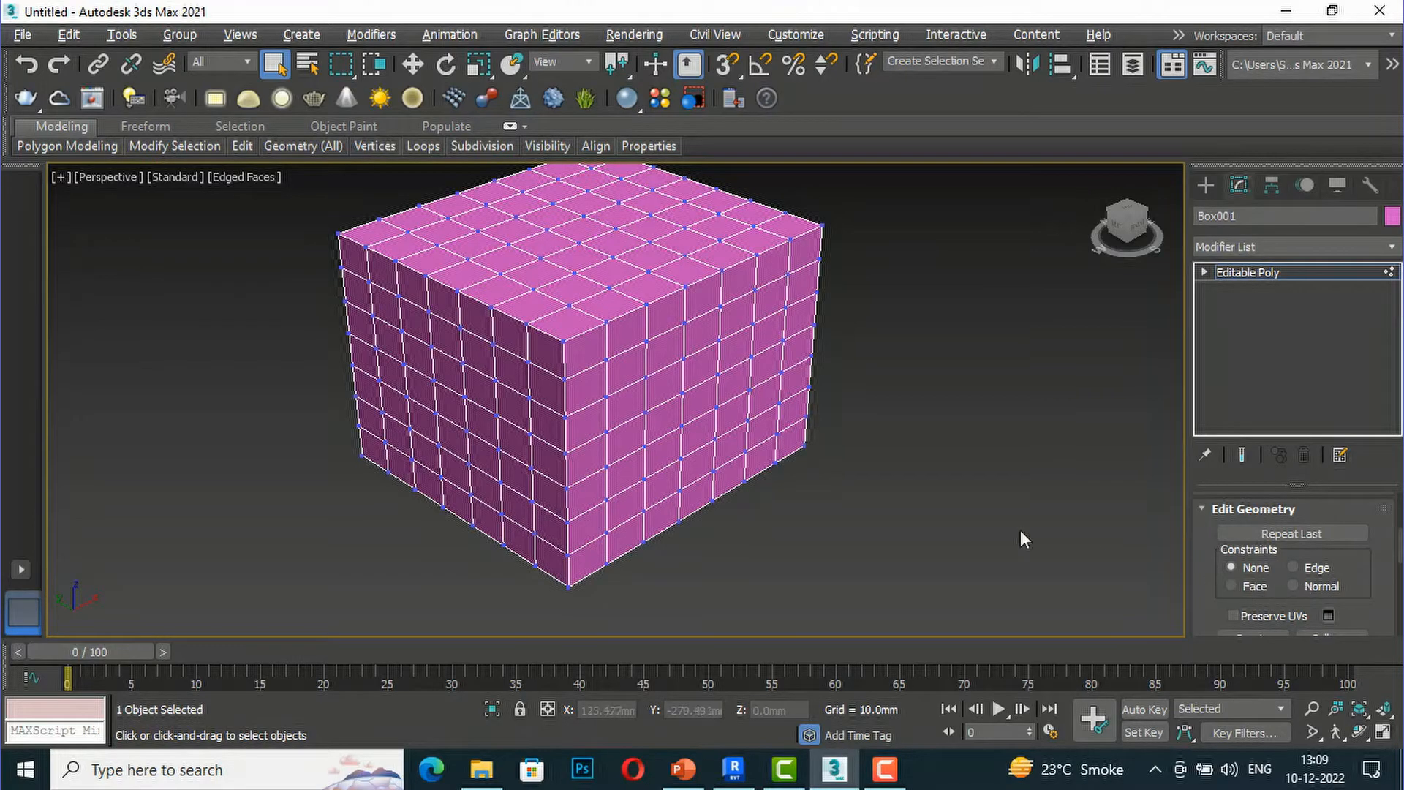
- Move a vertex in the middle of the box's side face about 5 mm along the Y axis with no constraint
{"action": "scroll", "coordinate": [757, 414], "scroll_direction": "up", "scroll_amount": 5}
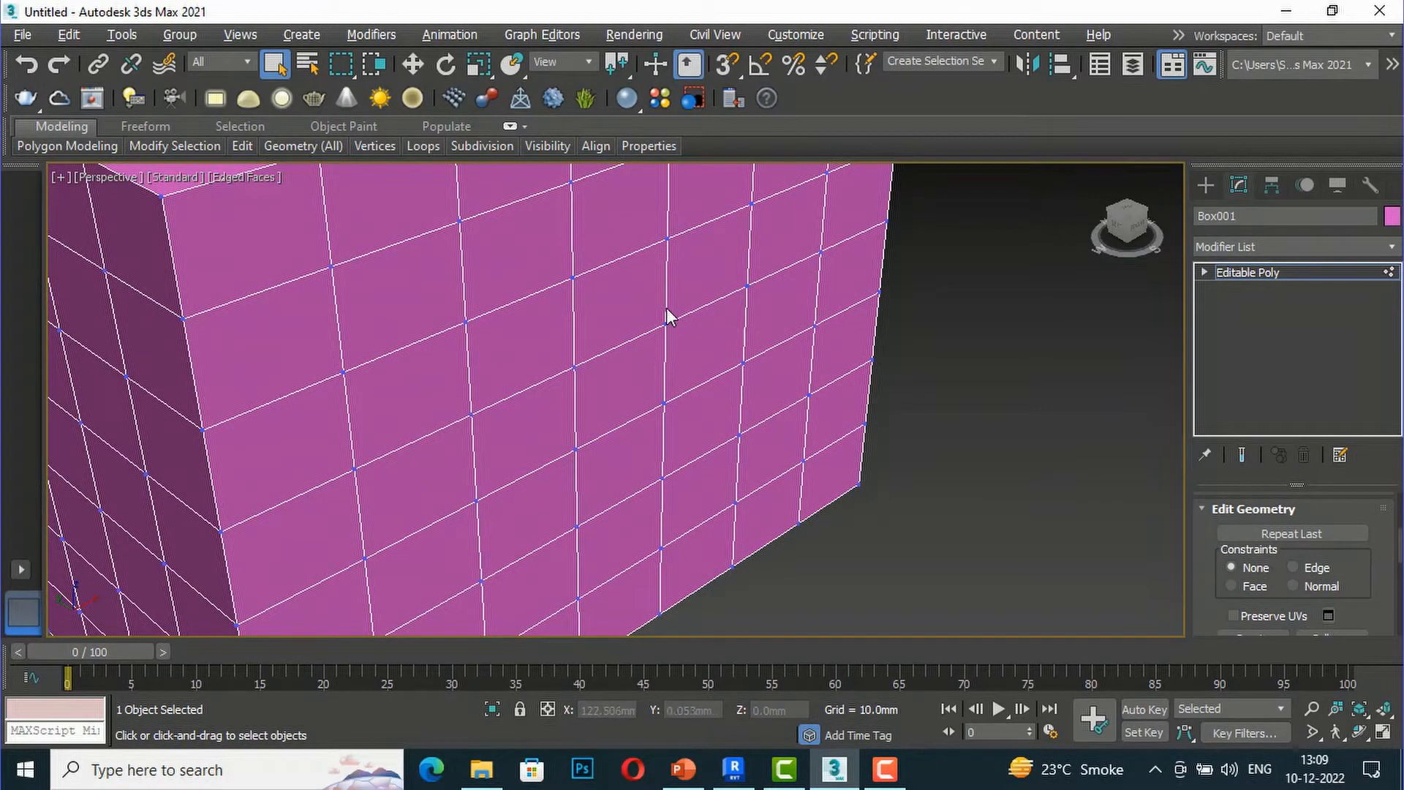
{"action": "left_click_drag", "start_coordinate": [687, 348], "coordinate": [692, 352]}
{"action": "left_click", "coordinate": [414, 63]}
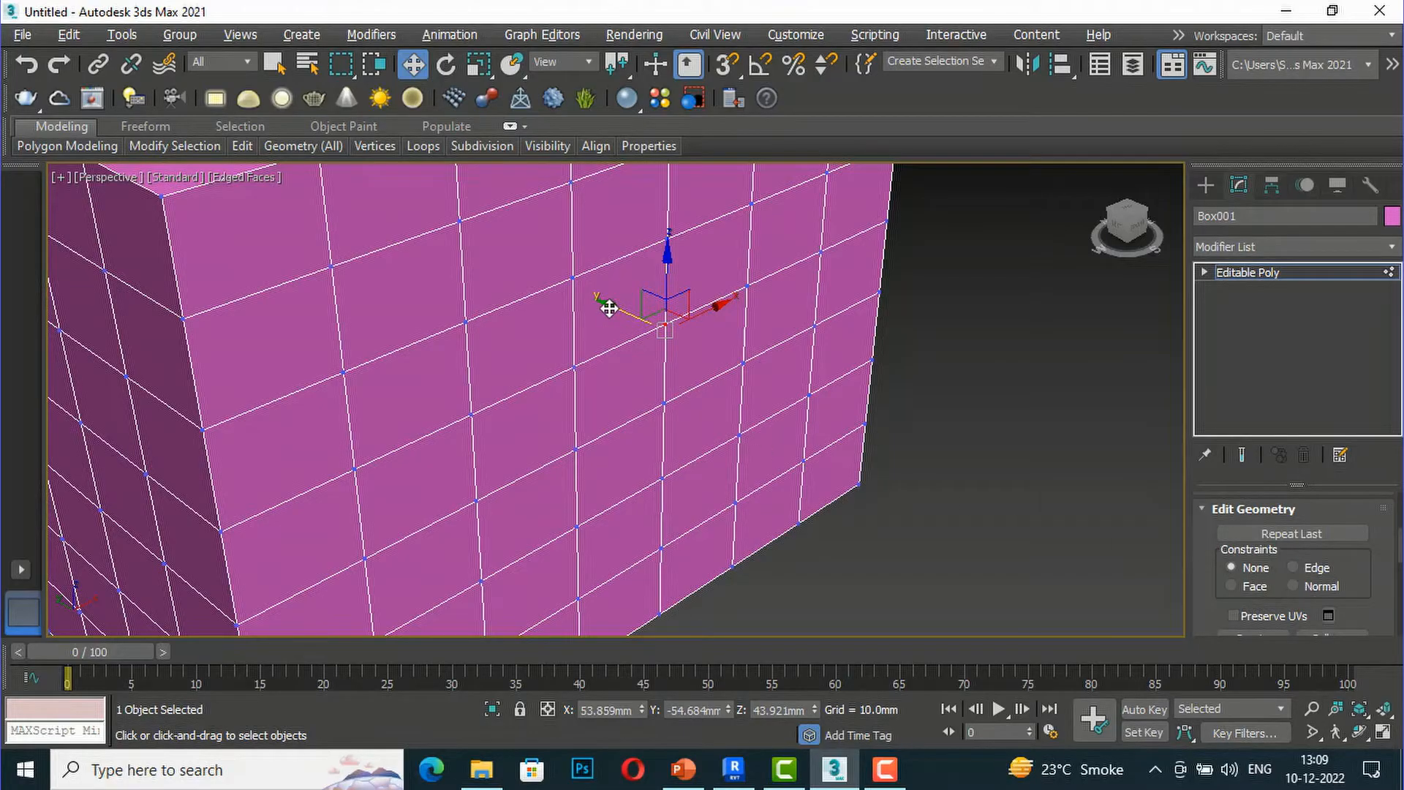
{"action": "left_click_drag", "start_coordinate": [609, 308], "coordinate": [690, 354]}
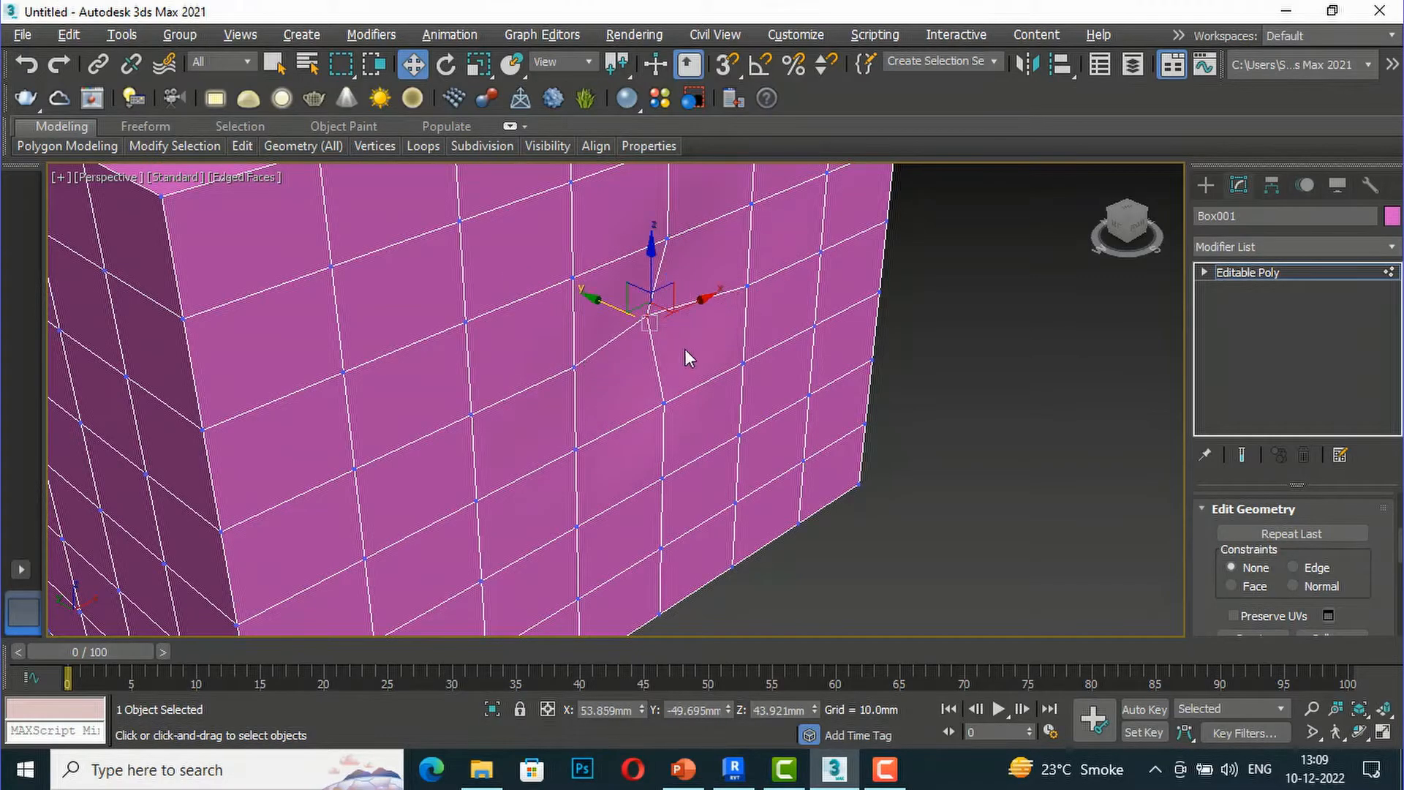
- Pick other vertices near the shifted one and move them freely, pulling one out past the box's far edge
{"action": "left_click_drag", "start_coordinate": [646, 270], "coordinate": [665, 342]}
{"action": "left_click", "coordinate": [665, 342]}
{"action": "left_click", "coordinate": [770, 302]}
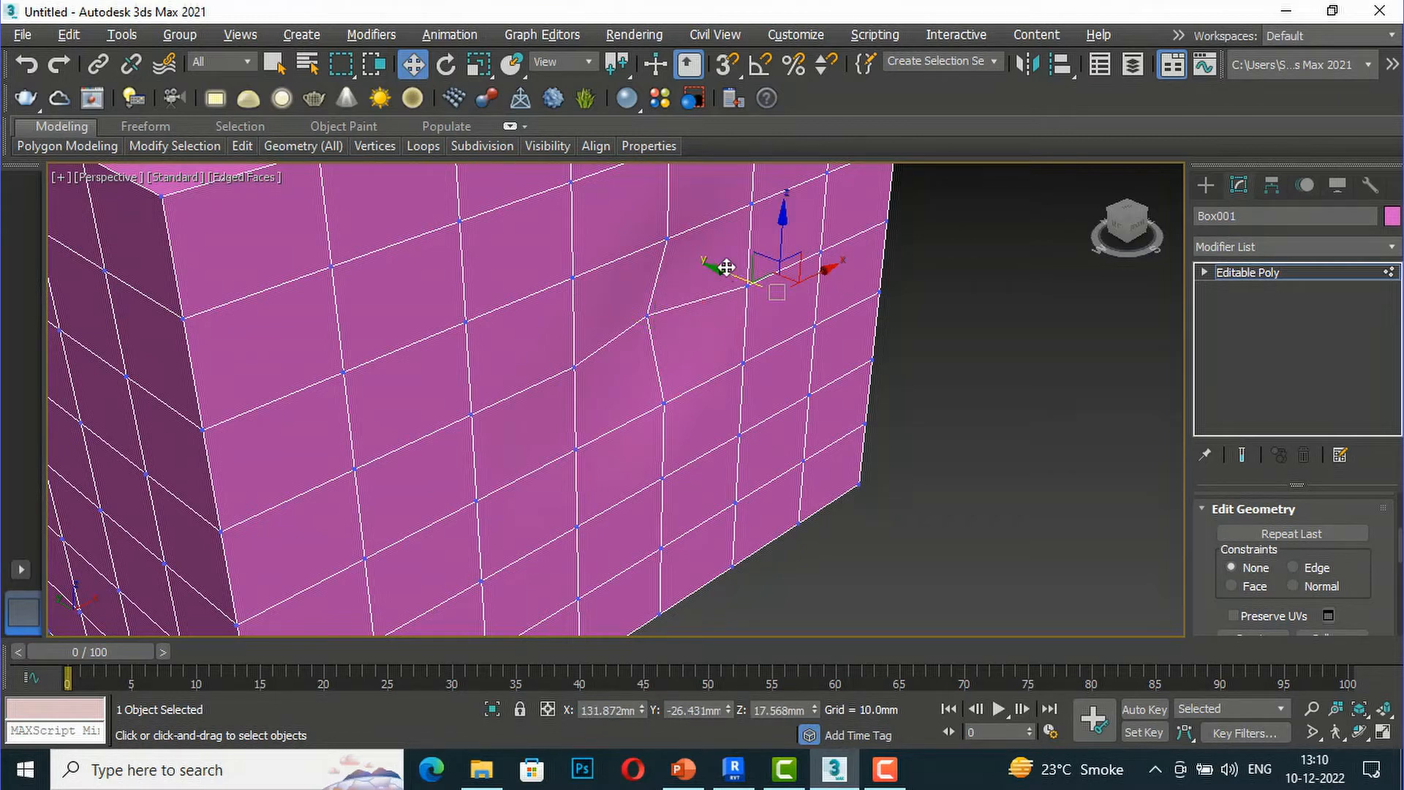
{"action": "left_click_drag", "start_coordinate": [777, 293], "coordinate": [685, 393]}
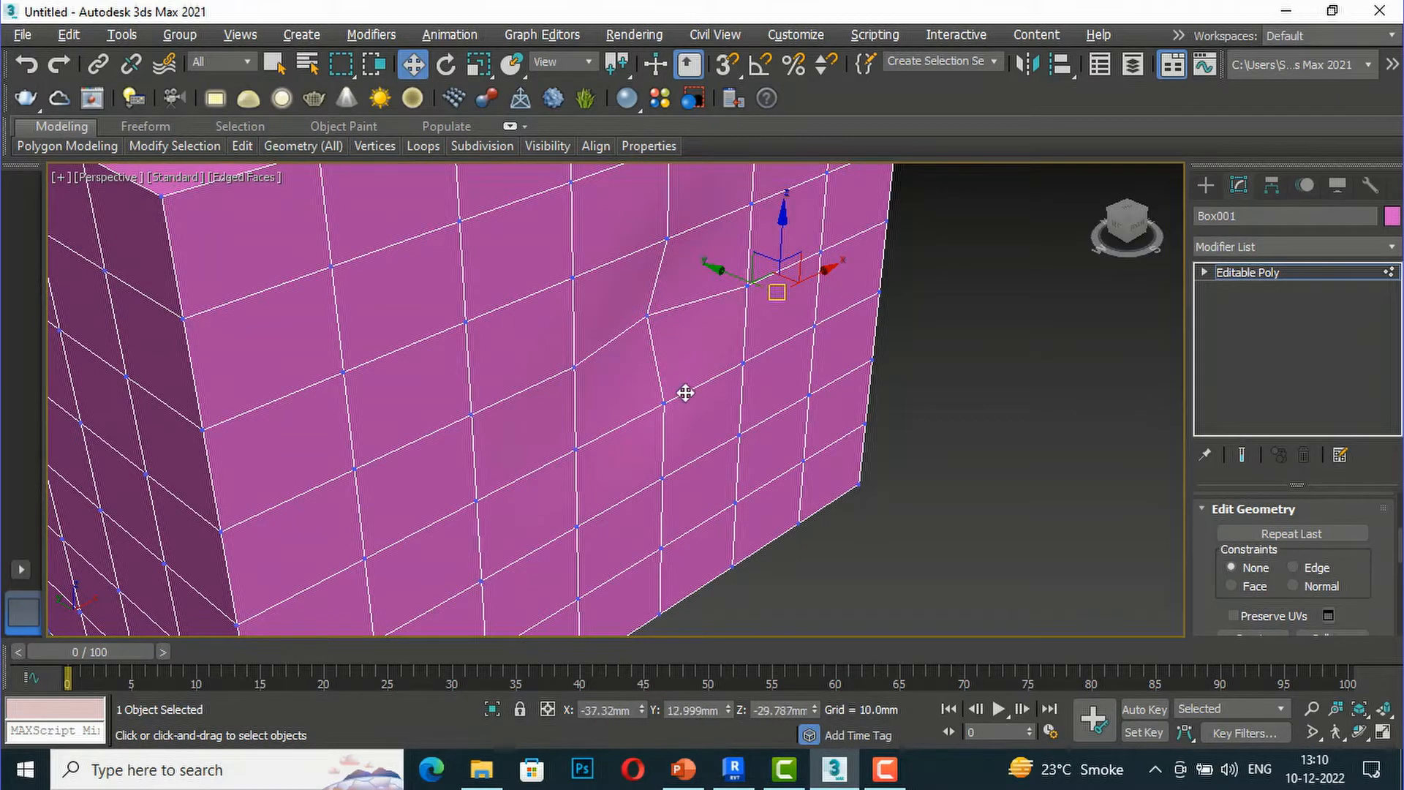
{"action": "left_click", "coordinate": [742, 362]}
{"action": "left_click_drag", "start_coordinate": [690, 342], "coordinate": [845, 448]}
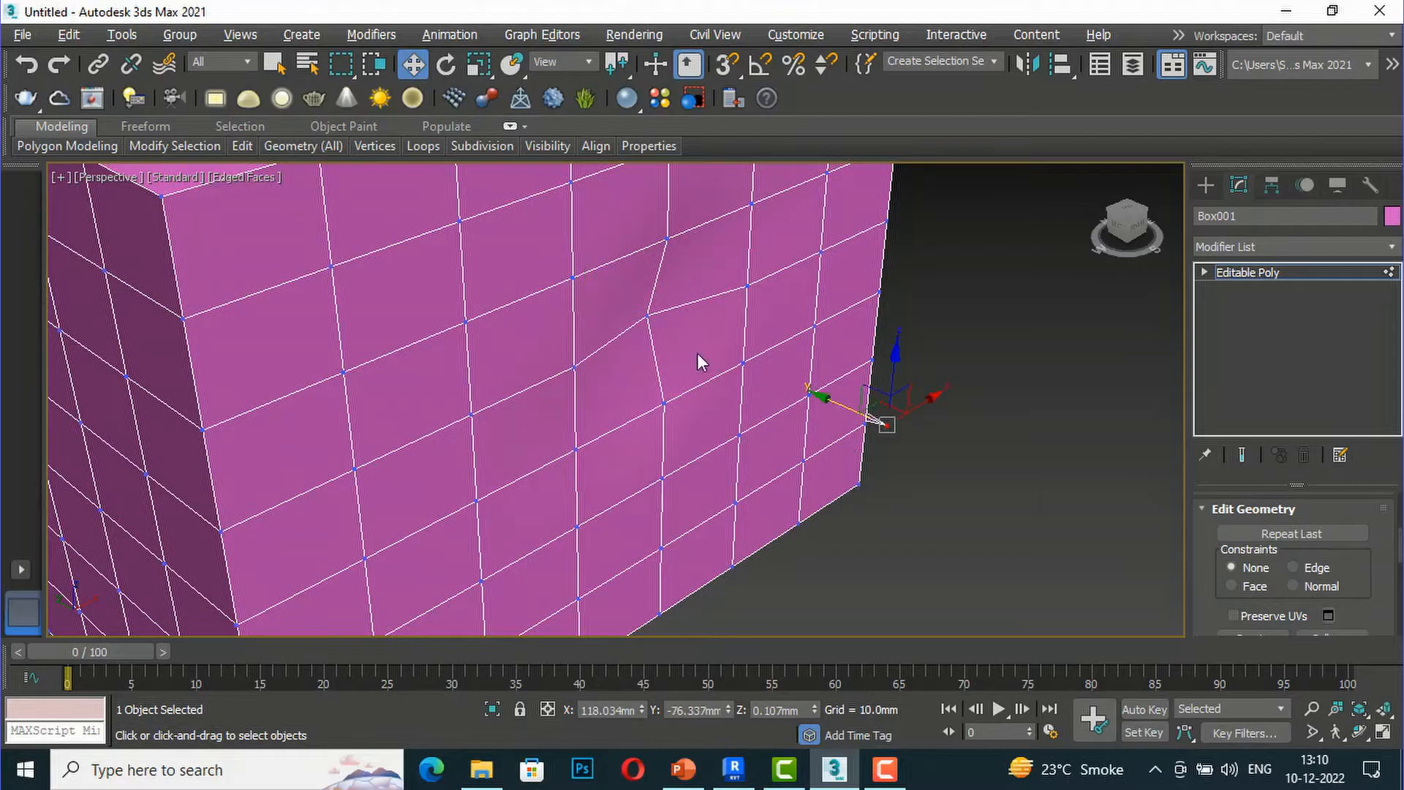
- Reselect the shifted middle vertex, move it freely in several directions, and deselect it
{"action": "left_click", "coordinate": [659, 345]}
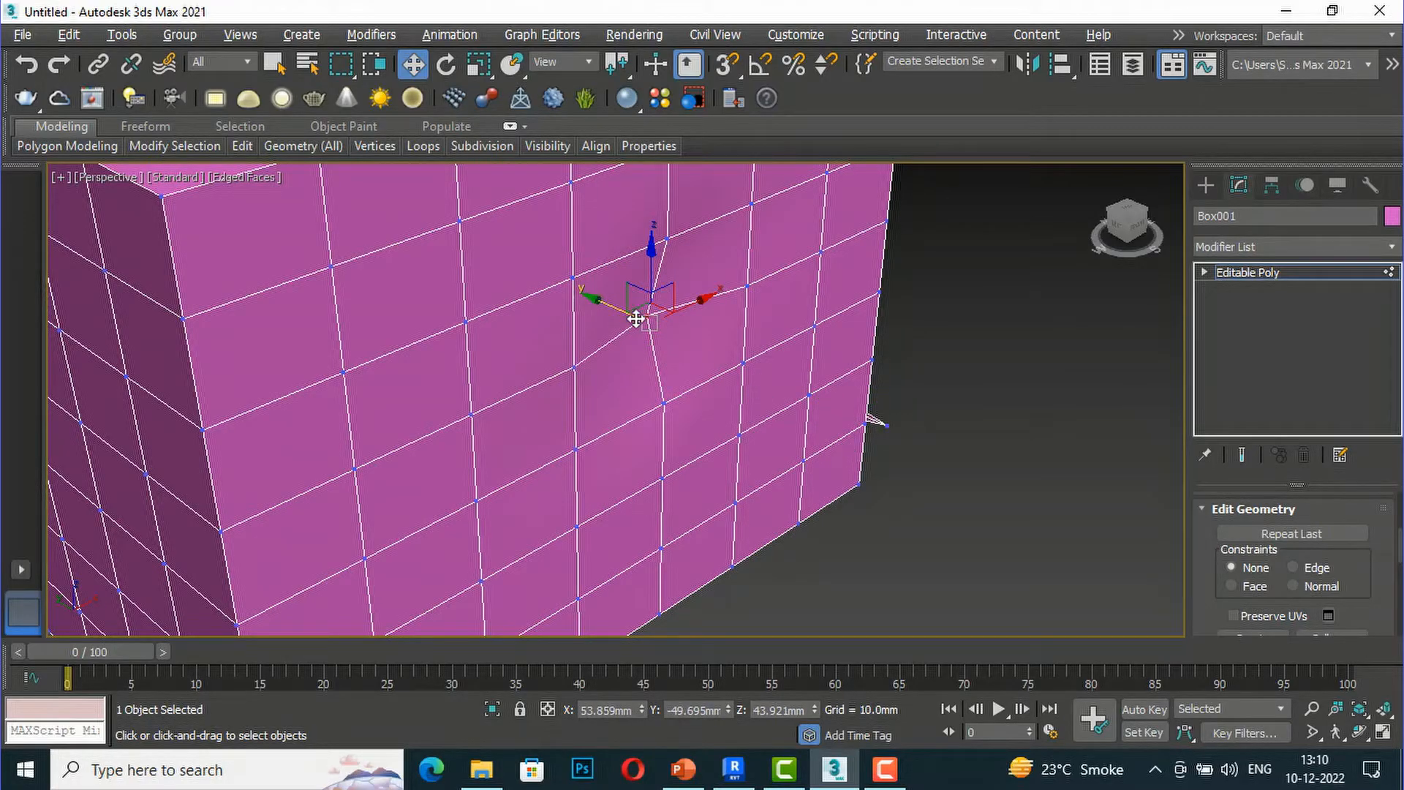
{"action": "left_click_drag", "start_coordinate": [649, 323], "coordinate": [535, 403]}
{"action": "left_click_drag", "start_coordinate": [510, 397], "coordinate": [668, 213]}
{"action": "left_click_drag", "start_coordinate": [474, 275], "coordinate": [663, 331]}
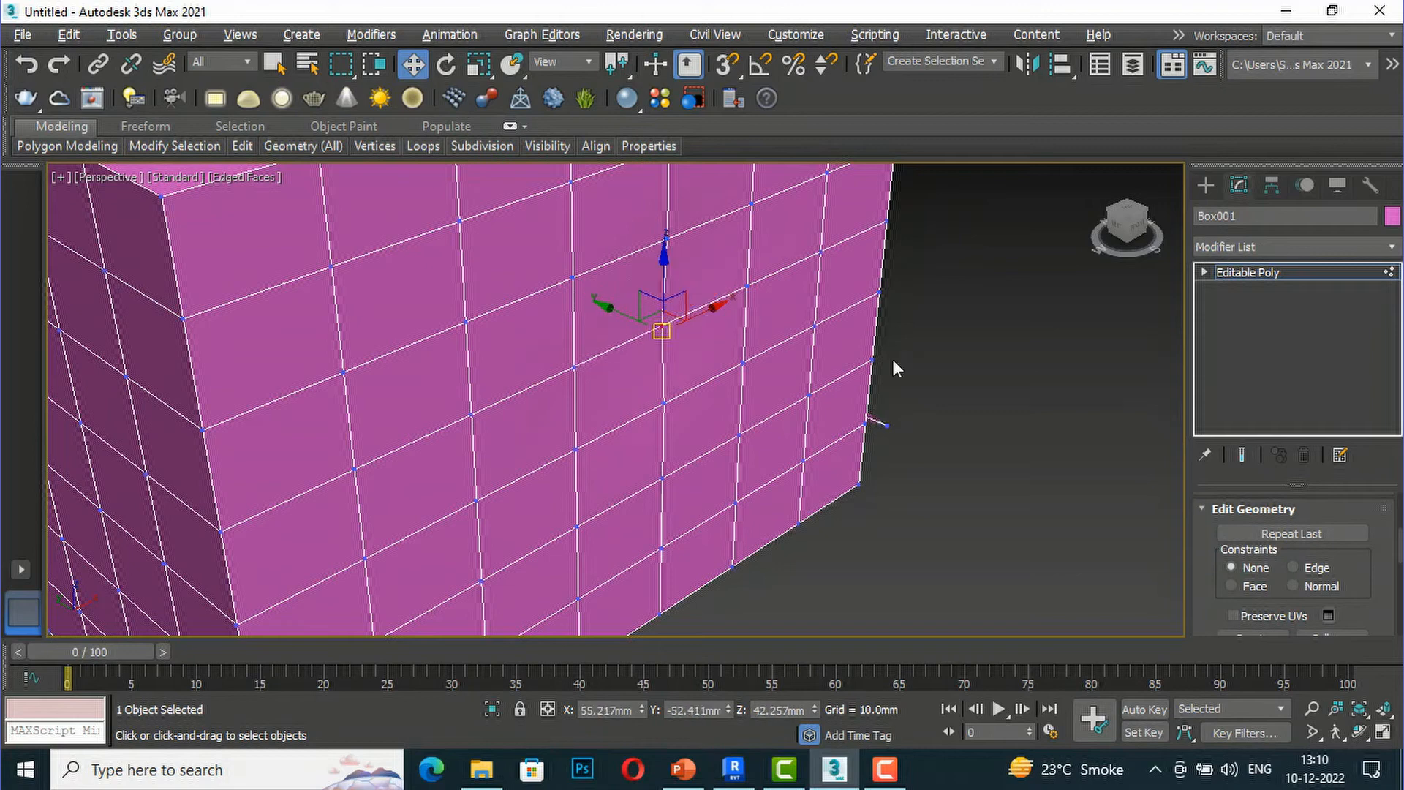
{"action": "left_click", "coordinate": [1018, 448]}
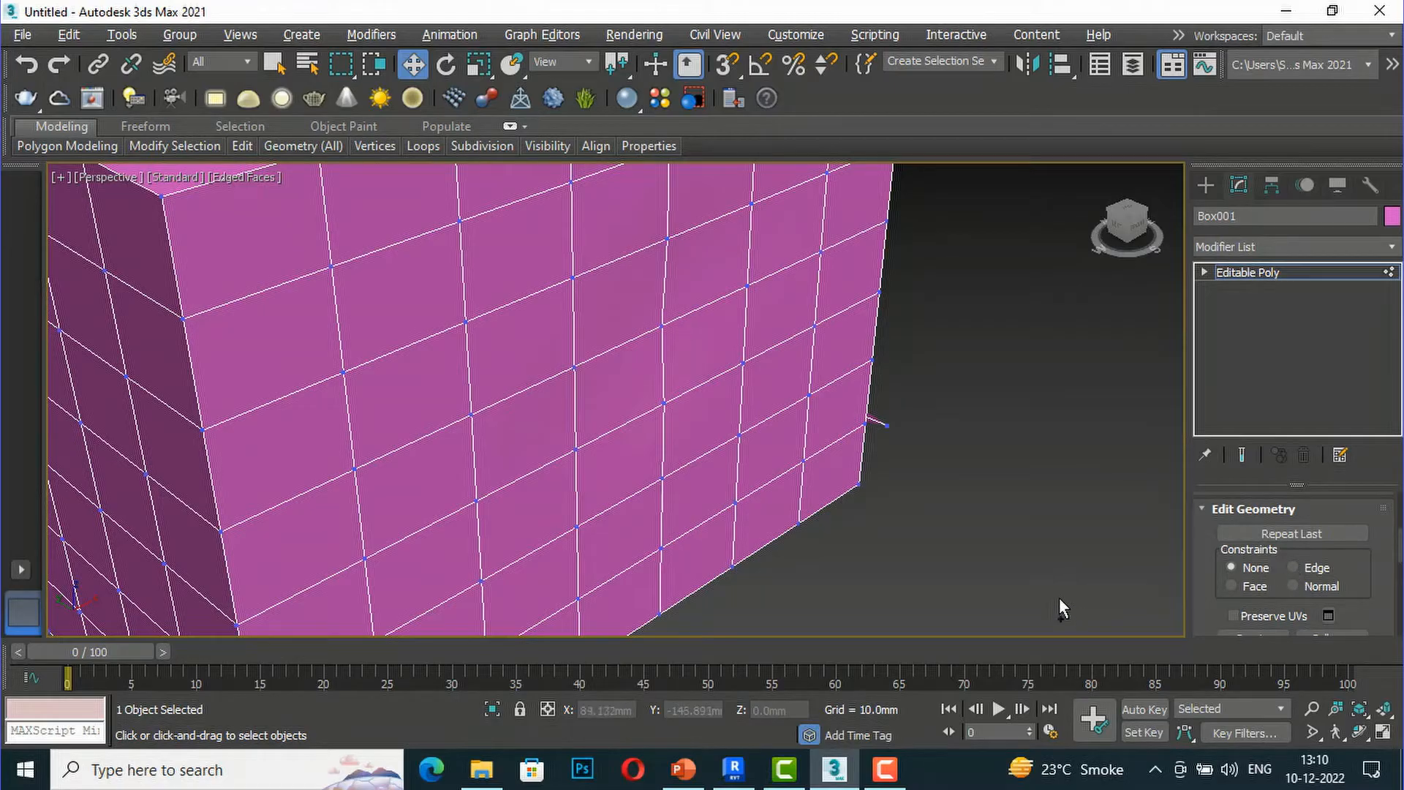
- Undo all vertex moves and the poly conversion back to the original Box primitive, and clear the selection
{"action": "key", "text": "ctrl+z"}
{"action": "key", "text": "ctrl+z"}
{"action": "key", "text": "ctrl+z"}
{"action": "key", "text": "ctrl+z"}
{"action": "key", "text": "ctrl+z"}
{"action": "key", "text": "ctrl+z"}
{"action": "key", "text": "ctrl+z"}
{"action": "key", "text": "ctrl+z"}
{"action": "key", "text": "ctrl+z"}
{"action": "key", "text": "ctrl+z"}
{"action": "key", "text": "ctrl+z"}
{"action": "key", "text": "ctrl+z"}
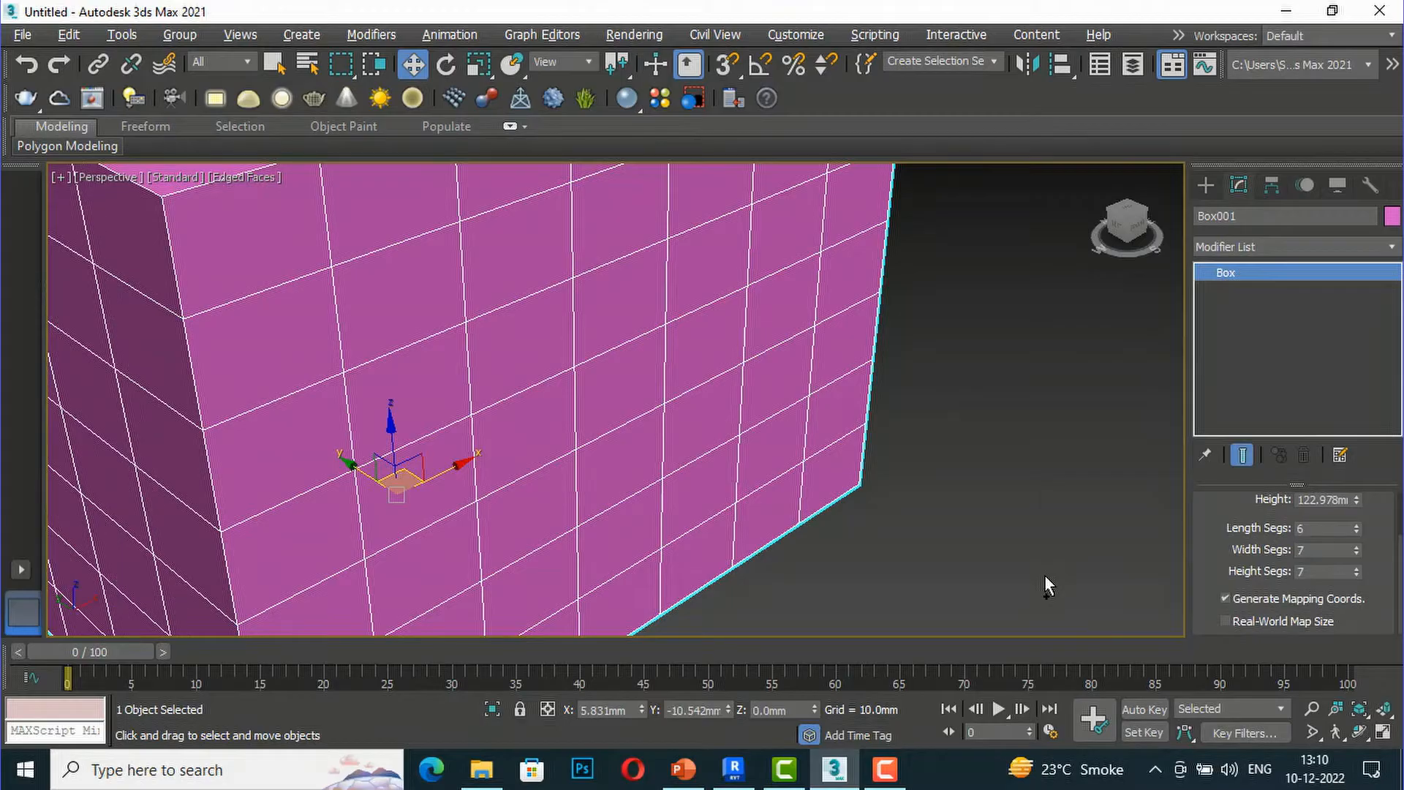
{"action": "left_click", "coordinate": [1054, 539]}
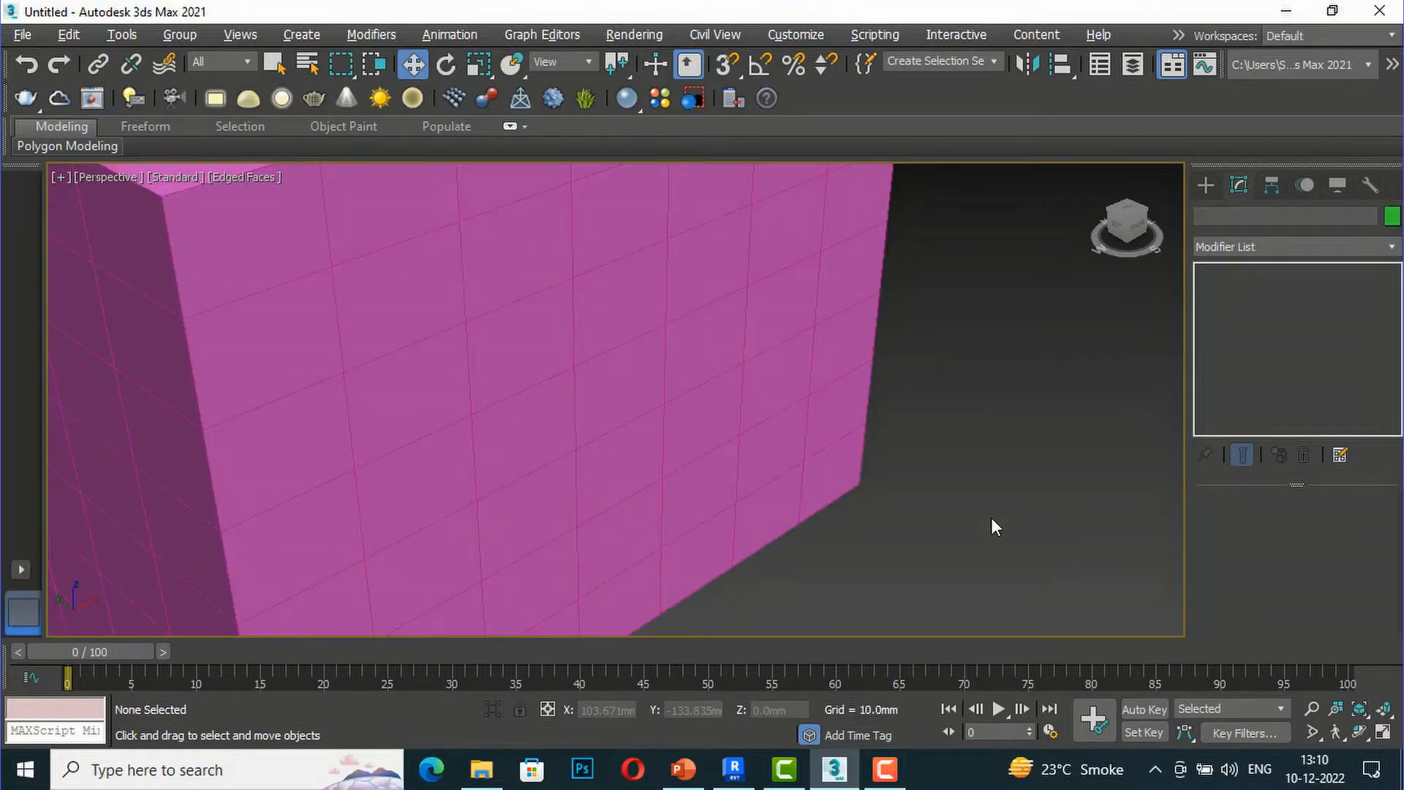
- Convert the box to an Editable Poly again and enter Vertex level
{"action": "left_click", "coordinate": [762, 451]}
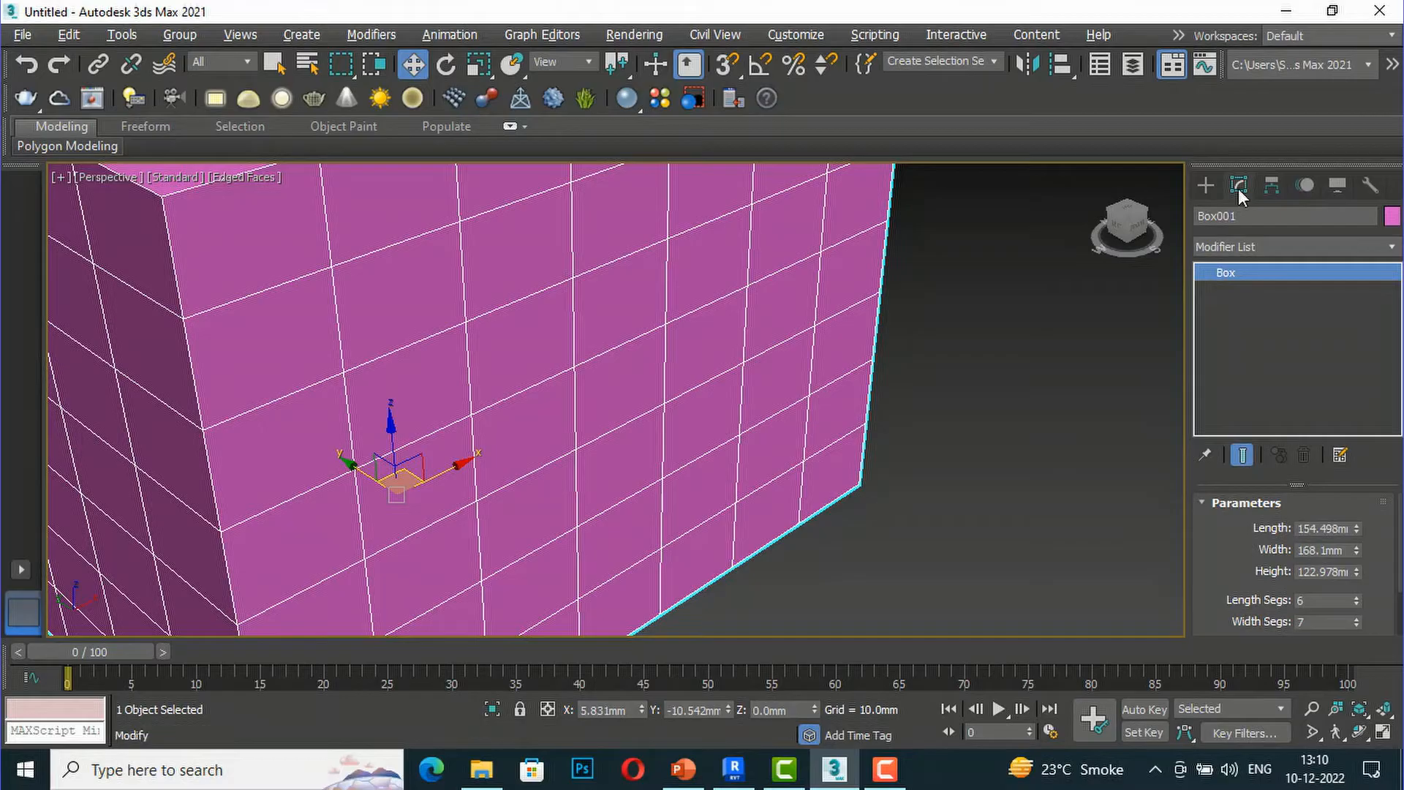
{"action": "right_click", "coordinate": [693, 355]}
{"action": "mouse_move", "coordinate": [760, 563]}
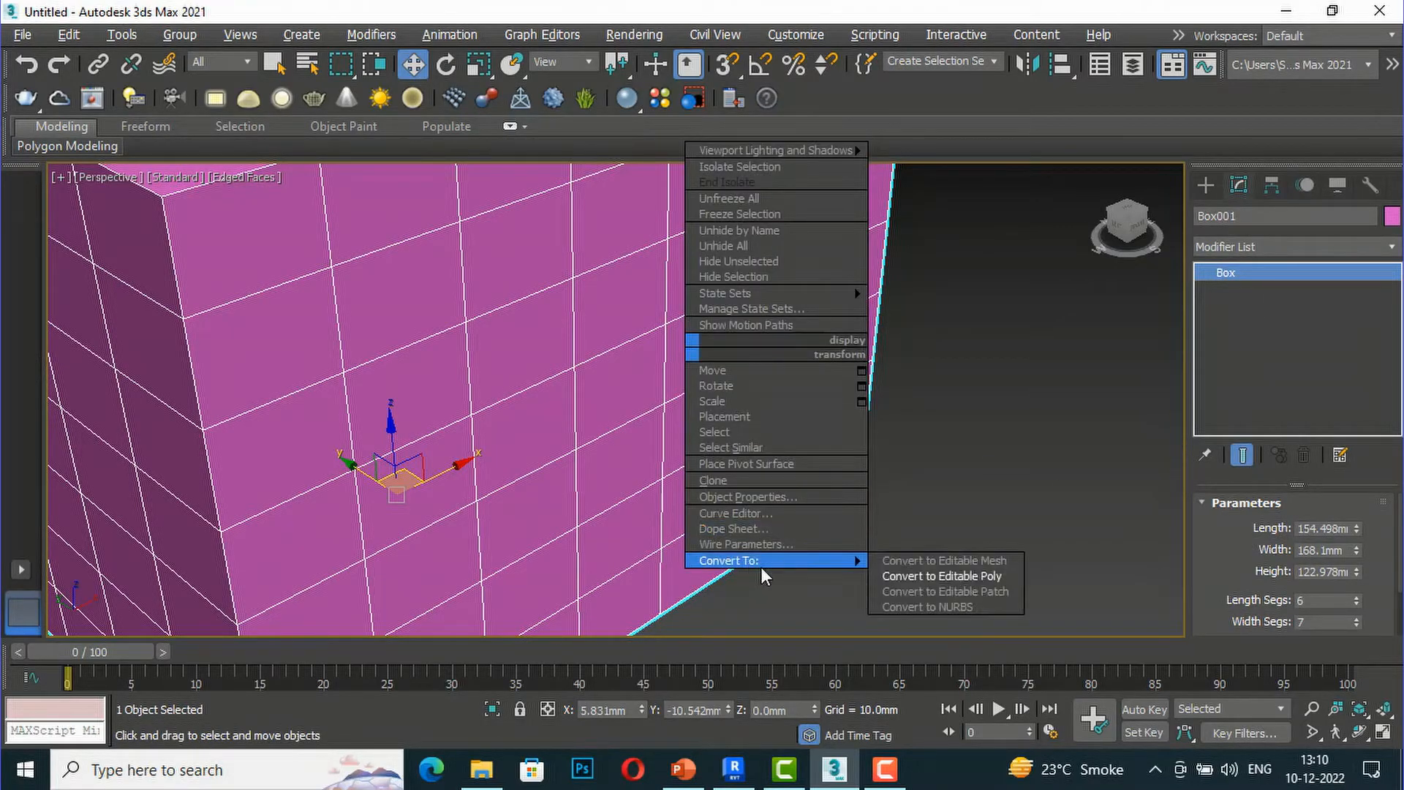
{"action": "left_click", "coordinate": [915, 577]}
{"action": "scroll", "coordinate": [1331, 552], "scroll_direction": "up", "scroll_amount": 3}
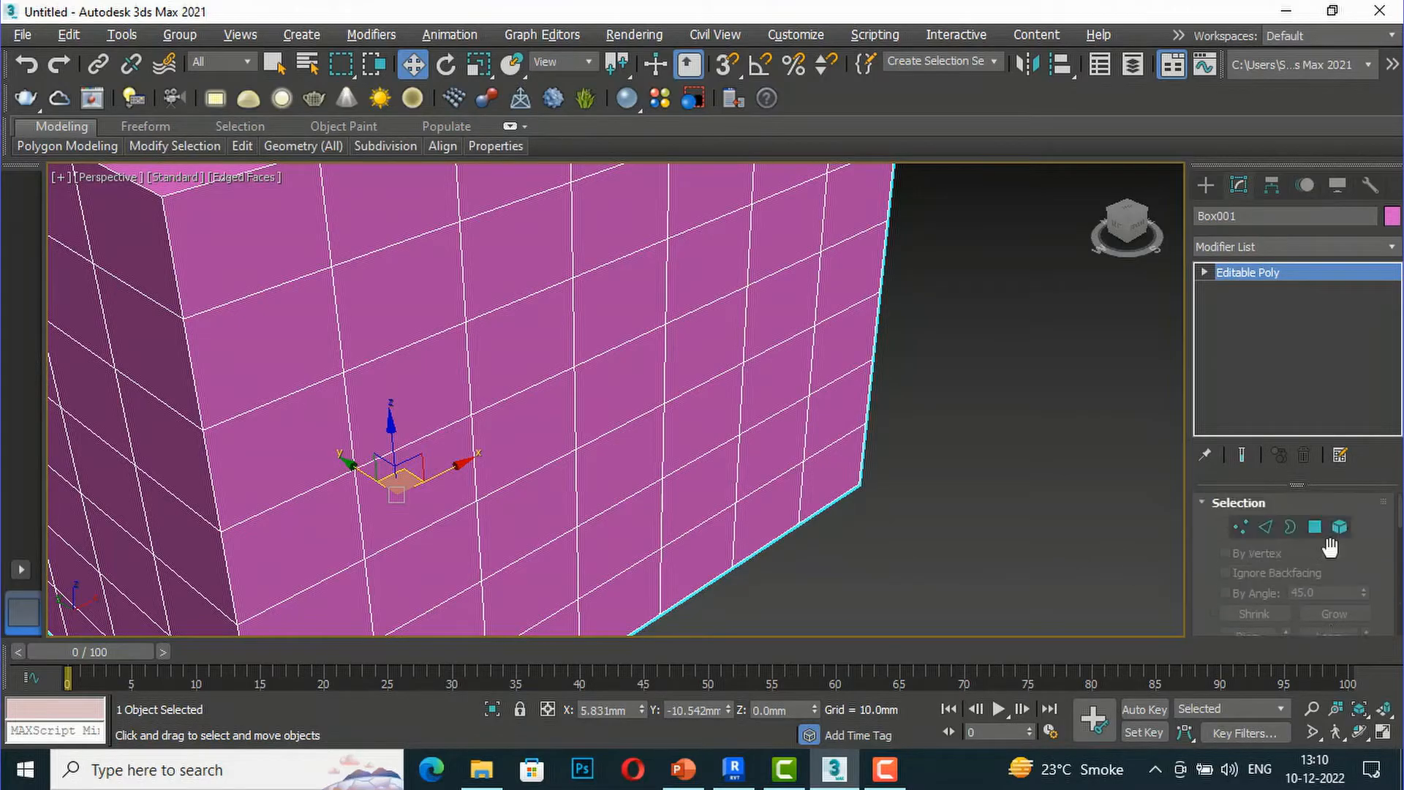
{"action": "left_click", "coordinate": [1245, 525]}
- Set the constraint to Edge and try moving a vertex in the middle of the side face
{"action": "scroll", "coordinate": [1348, 565], "scroll_direction": "down", "scroll_amount": 5}
{"action": "scroll", "coordinate": [1349, 574], "scroll_direction": "down", "scroll_amount": 6}
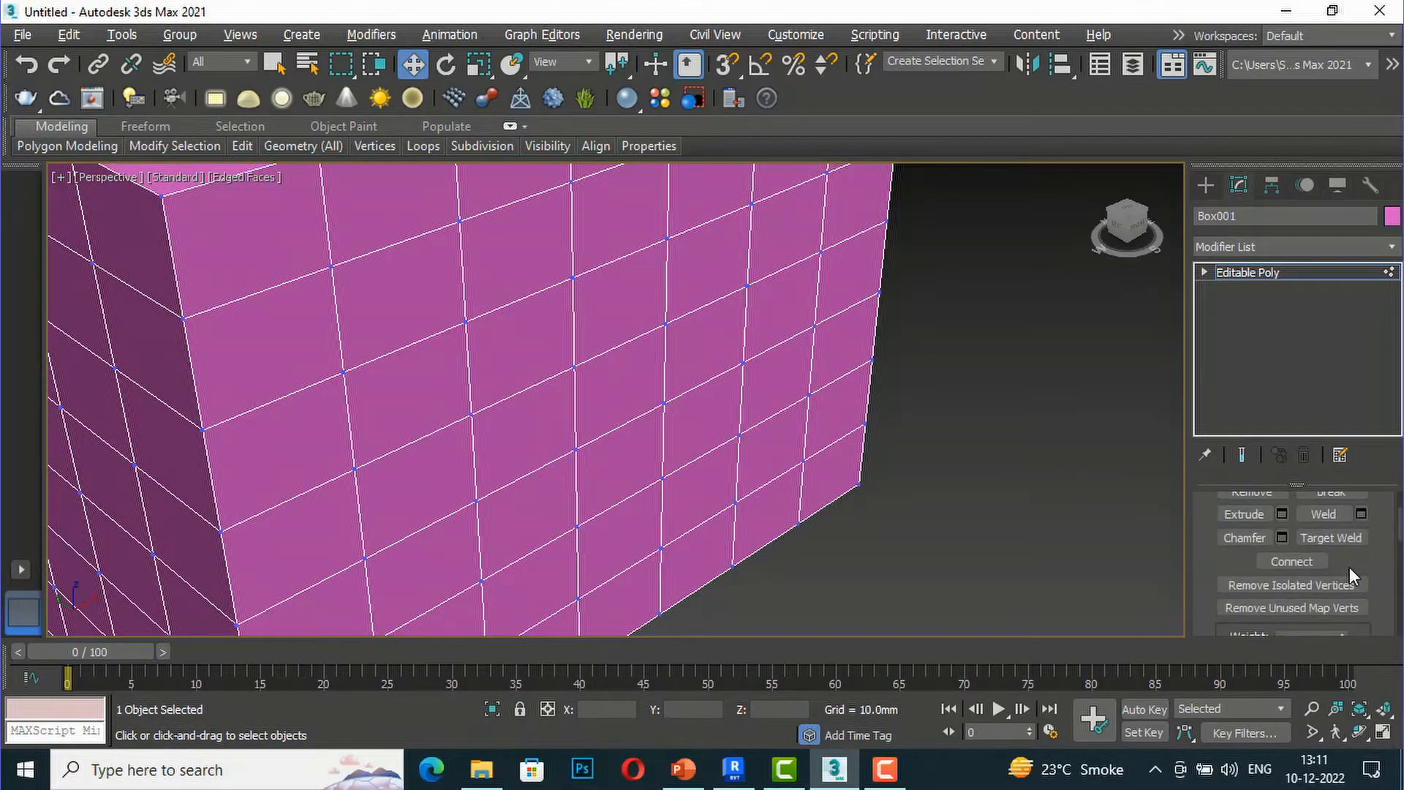
{"action": "scroll", "coordinate": [1350, 568], "scroll_direction": "down", "scroll_amount": 1}
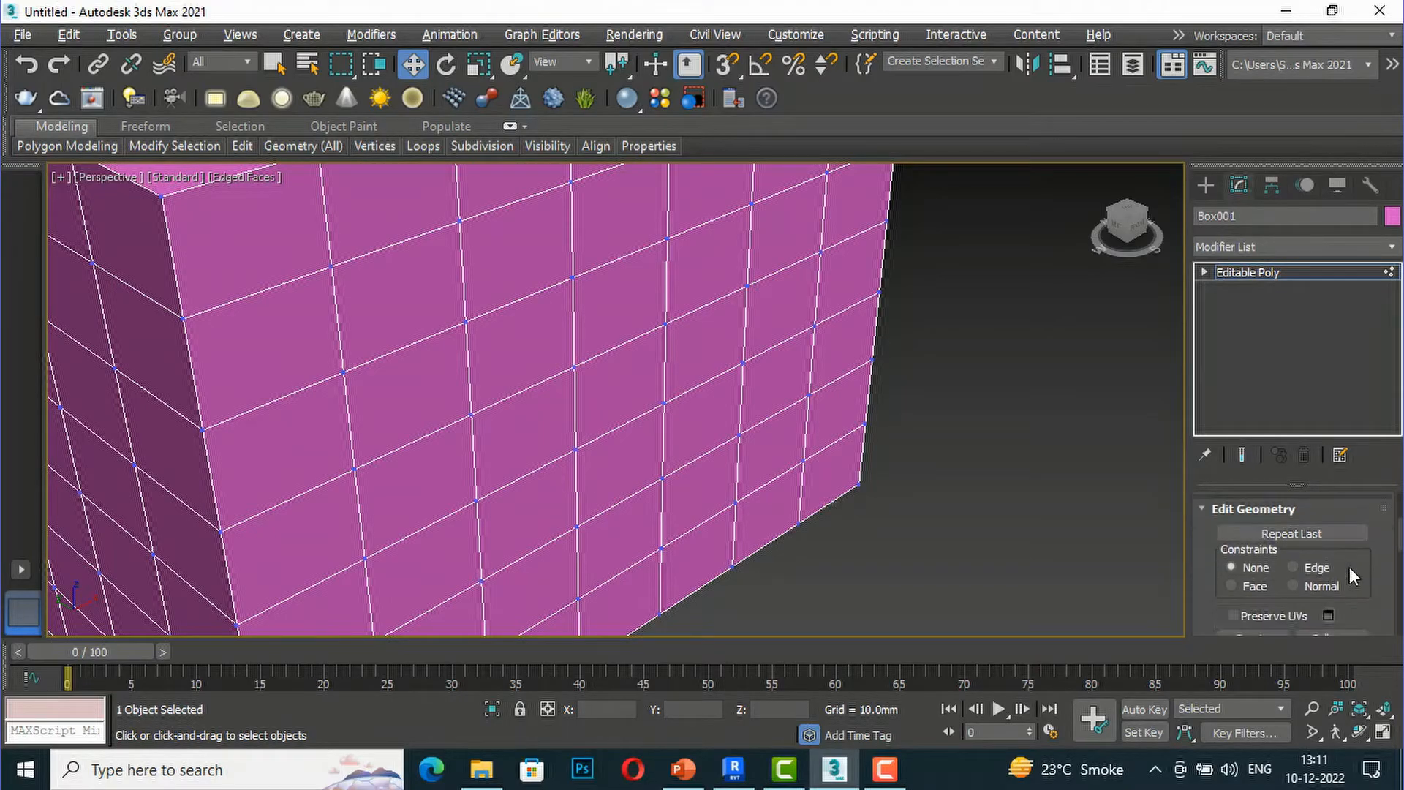
{"action": "left_click", "coordinate": [1293, 568]}
{"action": "left_click_drag", "start_coordinate": [624, 296], "coordinate": [649, 320]}
{"action": "right_click", "coordinate": [650, 312]}
{"action": "left_click", "coordinate": [1046, 322]}
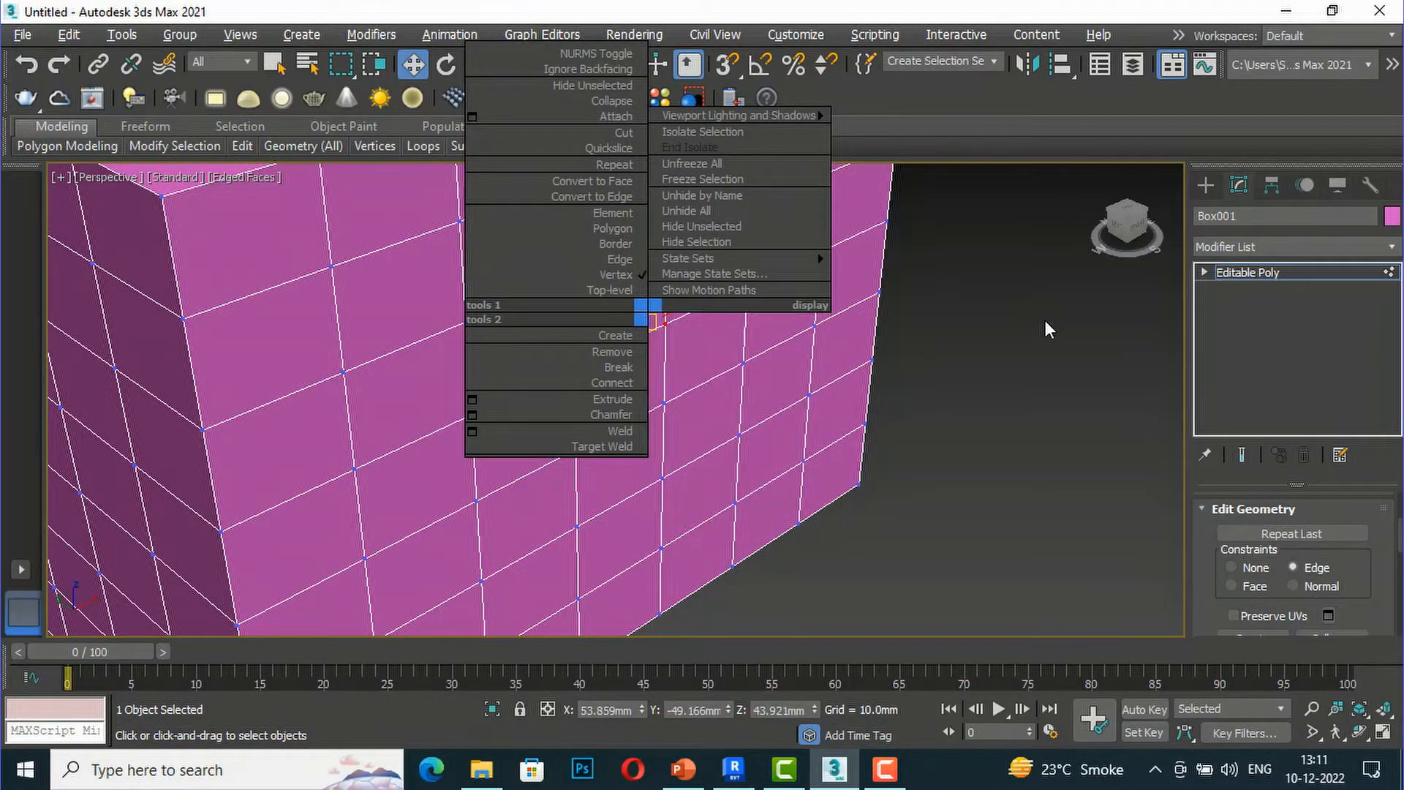
- Set the constraint to Face and shift a vertex slightly within the box's side face
{"action": "left_click", "coordinate": [1235, 583]}
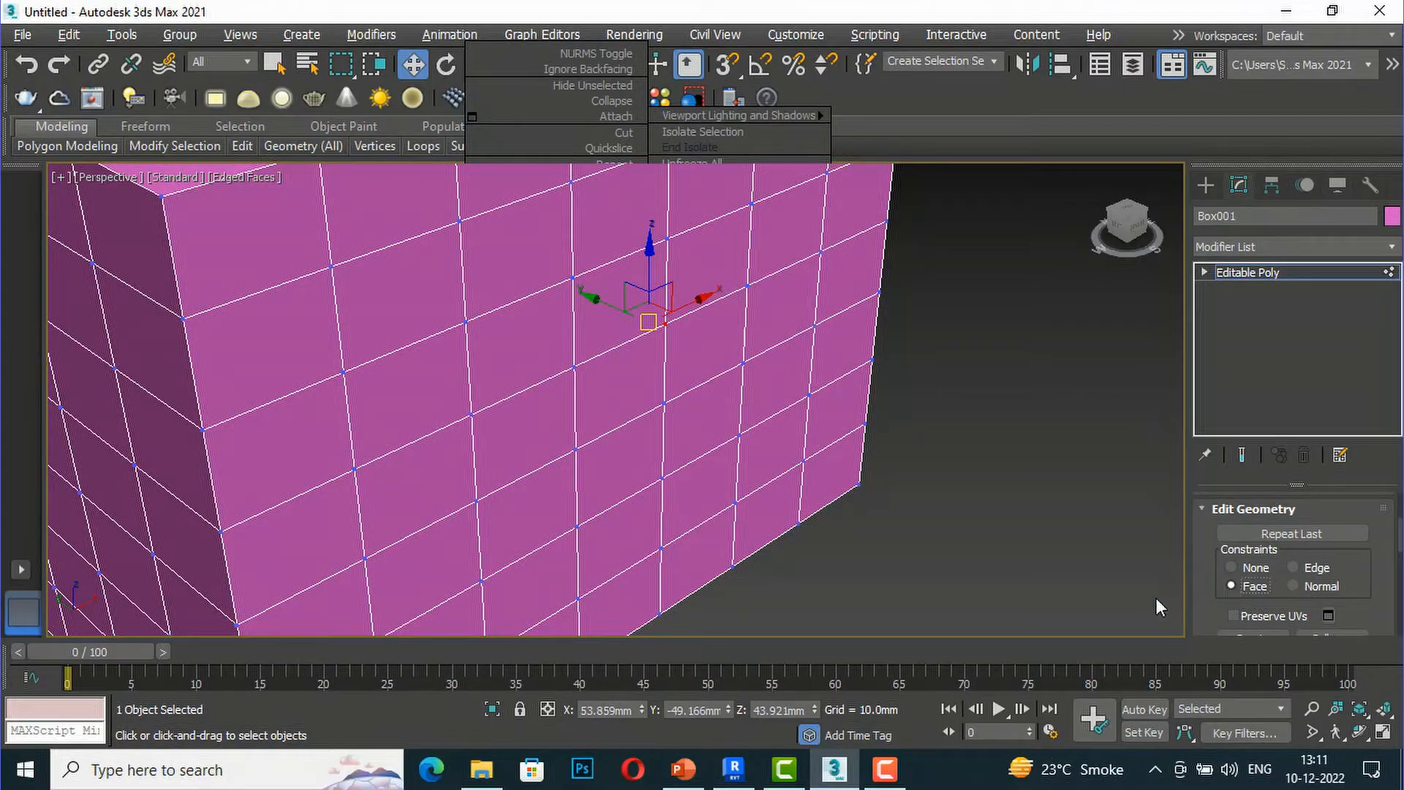
{"action": "left_click", "coordinate": [609, 398]}
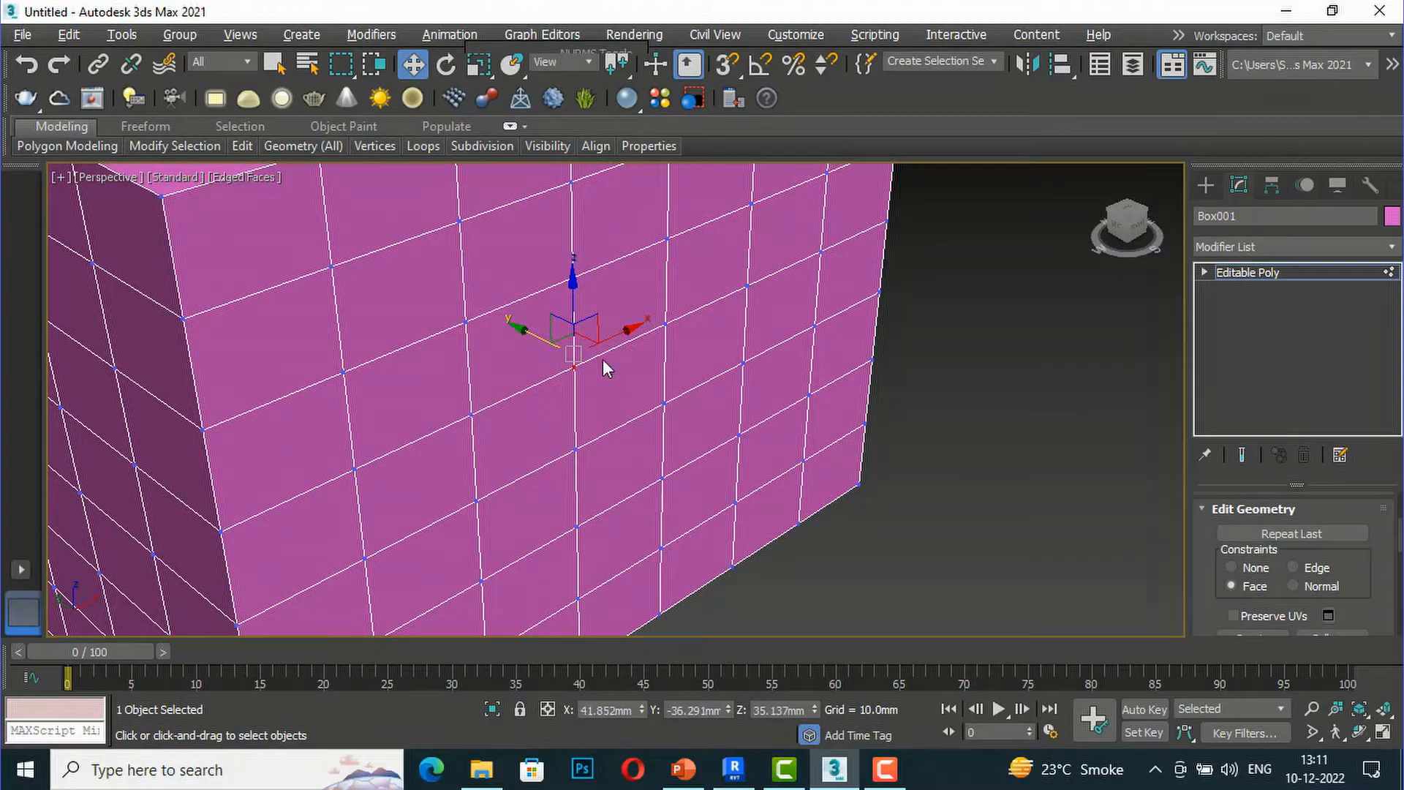
{"action": "mouse_move", "coordinate": [596, 322]}
{"action": "left_mouse_down"}
{"action": "mouse_move", "coordinate": [718, 319]}
{"action": "mouse_move", "coordinate": [696, 357]}
{"action": "mouse_move", "coordinate": [546, 370]}
{"action": "mouse_move", "coordinate": [541, 313]}
{"action": "mouse_move", "coordinate": [624, 282]}
{"action": "mouse_move", "coordinate": [655, 323]}
{"action": "mouse_move", "coordinate": [505, 366]}
{"action": "mouse_move", "coordinate": [547, 292]}
{"action": "mouse_move", "coordinate": [655, 288]}
{"action": "mouse_move", "coordinate": [659, 244]}
{"action": "mouse_move", "coordinate": [539, 317]}
{"action": "mouse_move", "coordinate": [673, 374]}
{"action": "mouse_move", "coordinate": [655, 326]}
{"action": "mouse_move", "coordinate": [511, 317]}
{"action": "mouse_move", "coordinate": [612, 282]}
{"action": "mouse_move", "coordinate": [578, 315]}
{"action": "mouse_move", "coordinate": [505, 322]}
{"action": "mouse_move", "coordinate": [599, 317]}
{"action": "mouse_move", "coordinate": [637, 286]}
{"action": "mouse_move", "coordinate": [573, 385]}
{"action": "mouse_move", "coordinate": [614, 317]}
{"action": "mouse_move", "coordinate": [595, 344]}
{"action": "mouse_move", "coordinate": [612, 329]}
{"action": "mouse_move", "coordinate": [583, 326]}
{"action": "mouse_move", "coordinate": [602, 321]}
{"action": "left_mouse_up"}
{"action": "left_click", "coordinate": [1025, 394]}
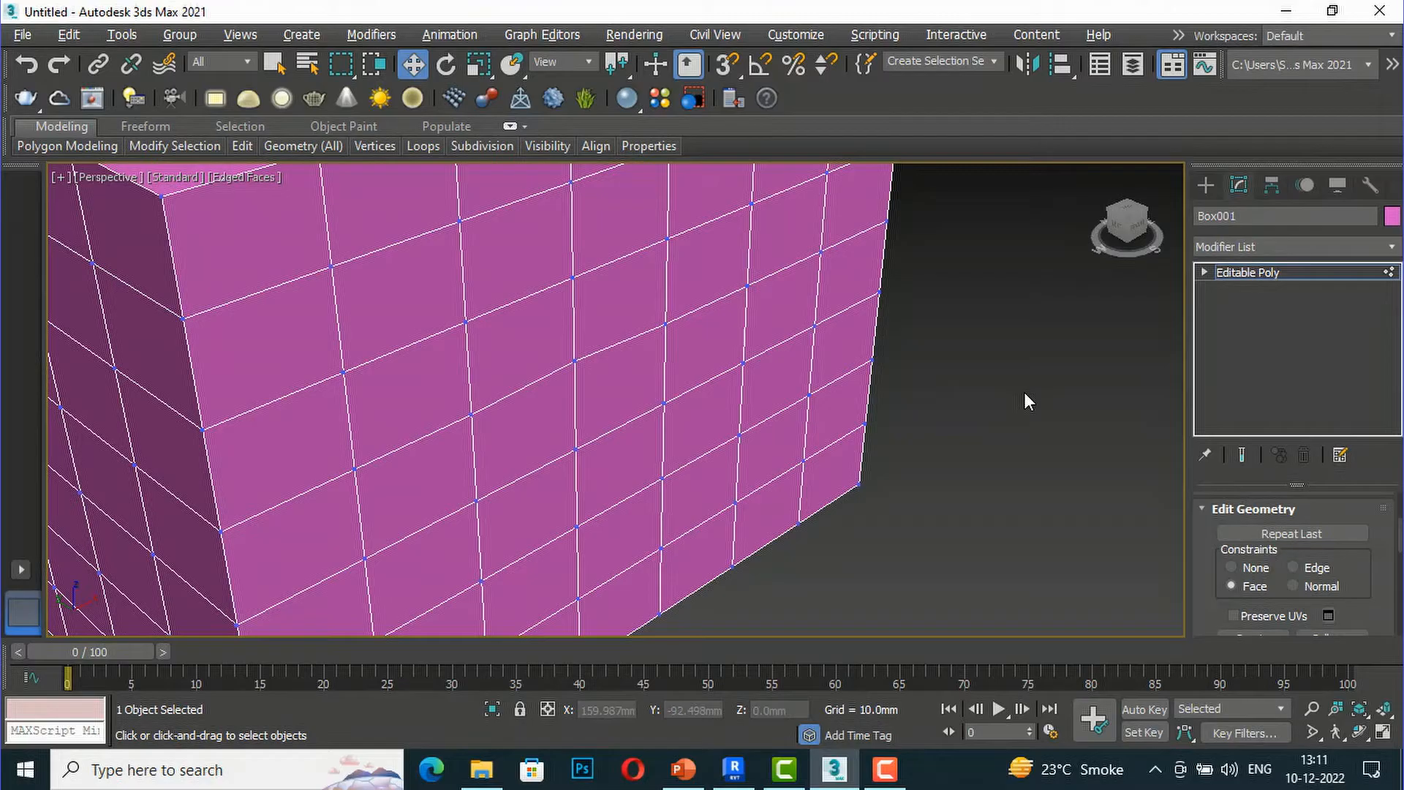
- Set the constraint to Normal and move a vertex near the side face's front corner out of the surface
{"action": "left_click", "coordinate": [1292, 585]}
{"action": "left_click_drag", "start_coordinate": [409, 428], "coordinate": [414, 429]}
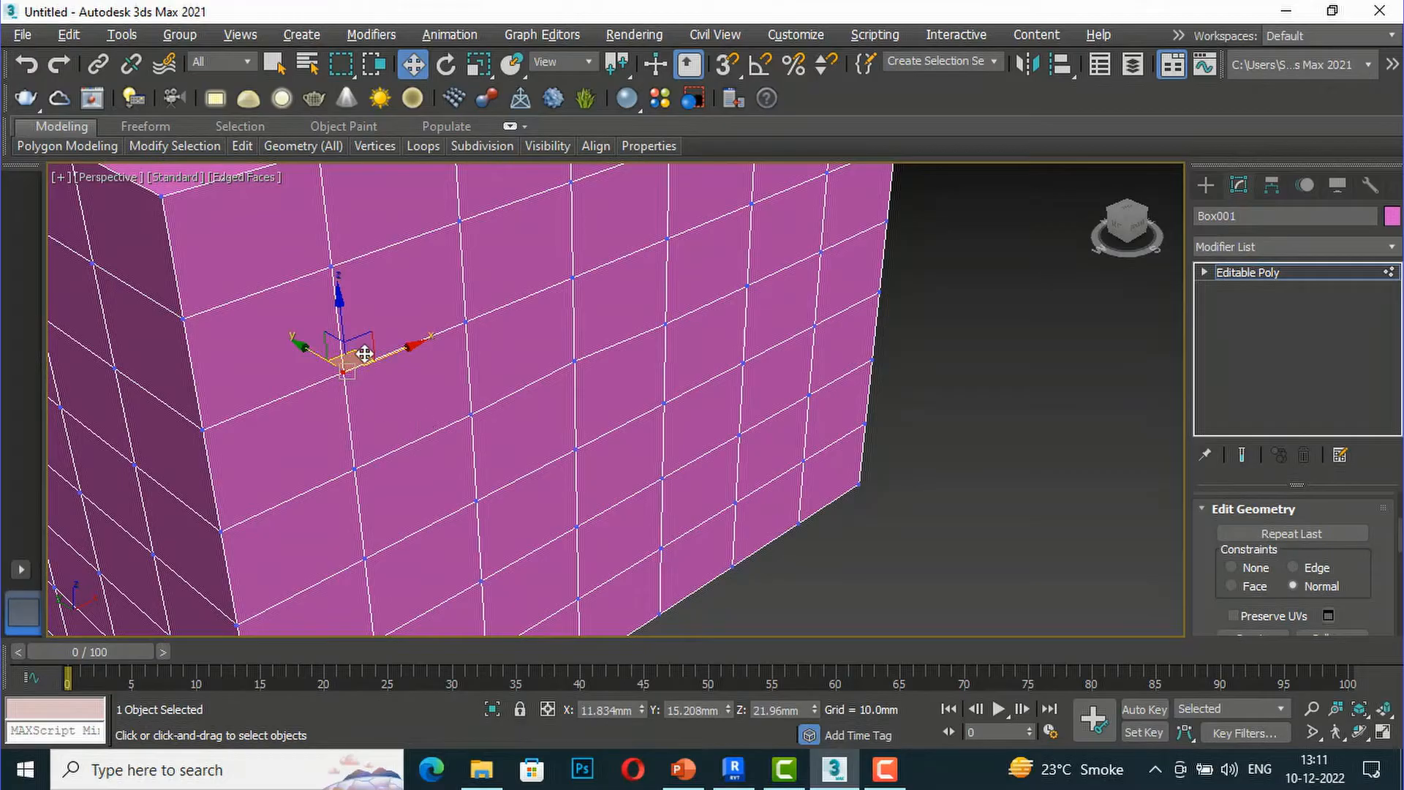
{"action": "left_click_drag", "start_coordinate": [365, 333], "coordinate": [603, 563]}
{"action": "left_click", "coordinate": [1117, 425]}
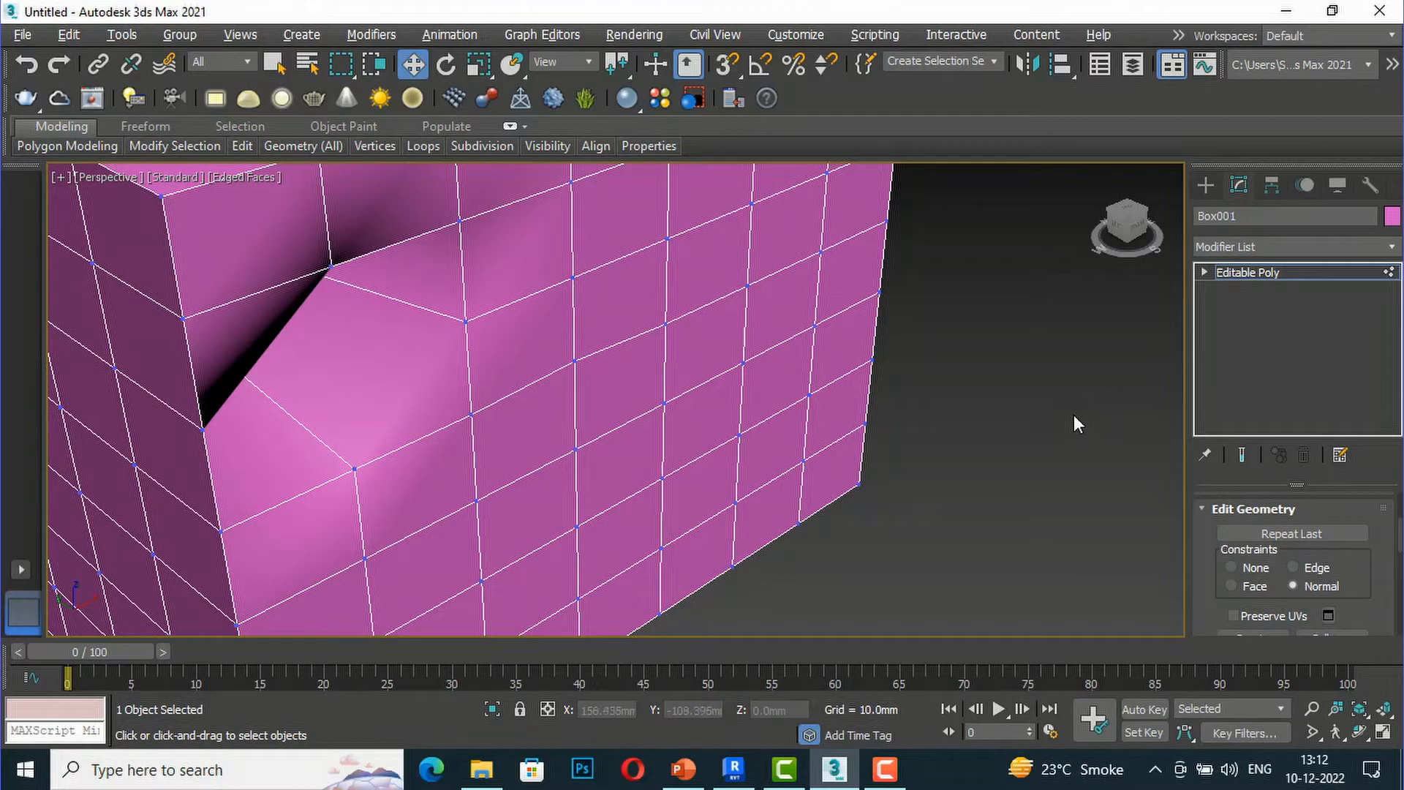
- Undo the vertex move made with the Normal constraint and deselect the vertex
{"action": "key", "text": "ctrl+z"}
{"action": "key", "text": "ctrl+z"}
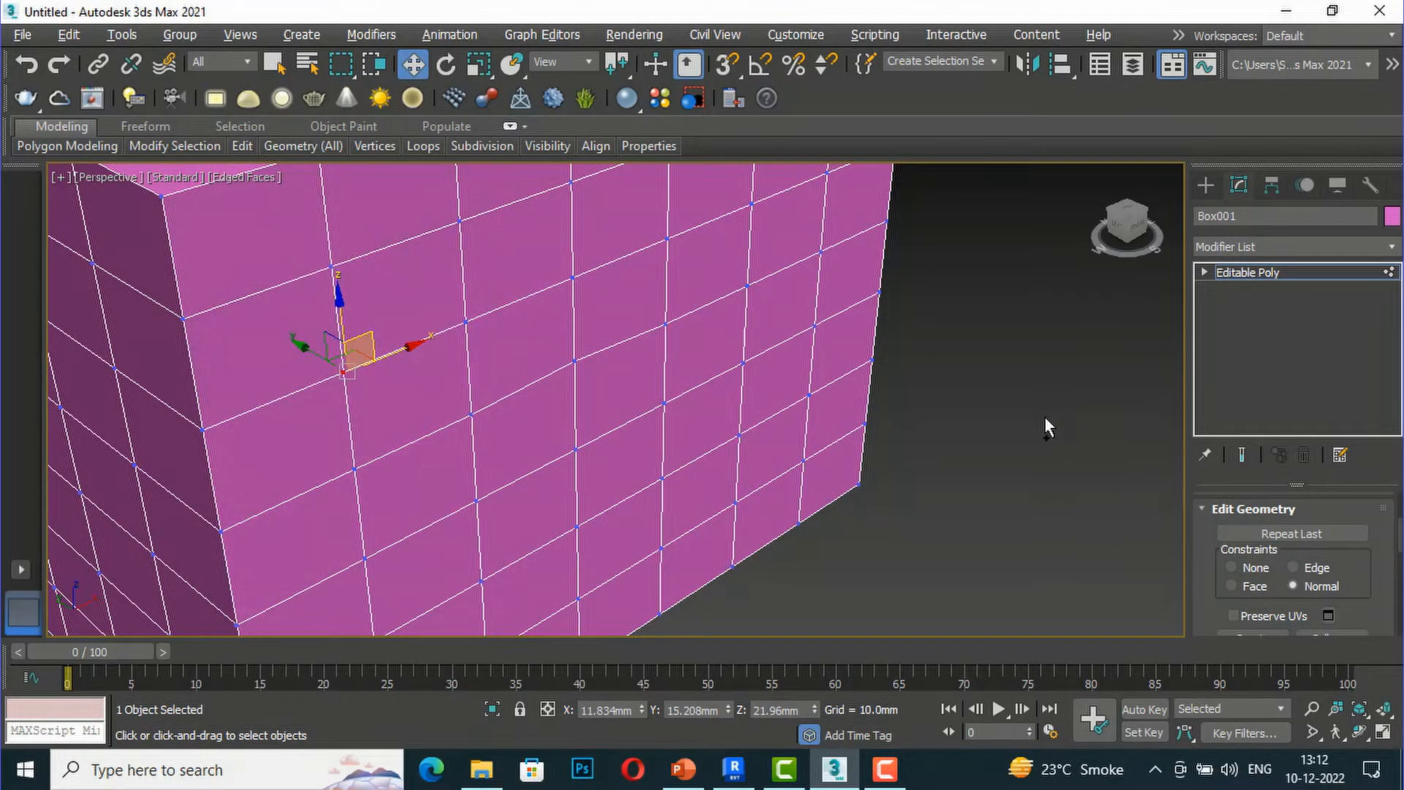
{"action": "left_click", "coordinate": [1045, 415]}
- Create twelve loose vertices scattered in the empty space beside the box
{"action": "scroll", "coordinate": [1244, 552], "scroll_direction": "down", "scroll_amount": 2}
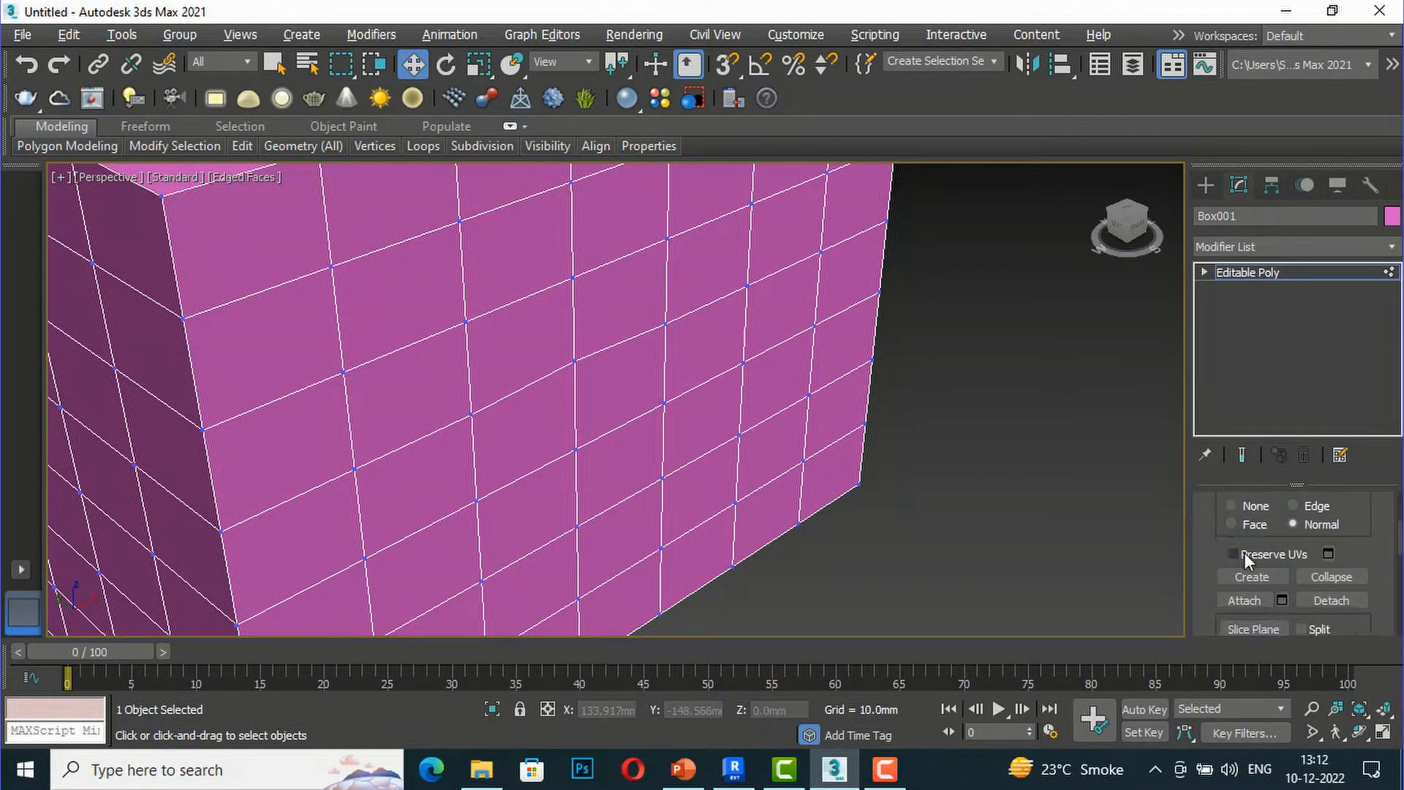
{"action": "scroll", "coordinate": [1244, 551], "scroll_direction": "down", "scroll_amount": 1}
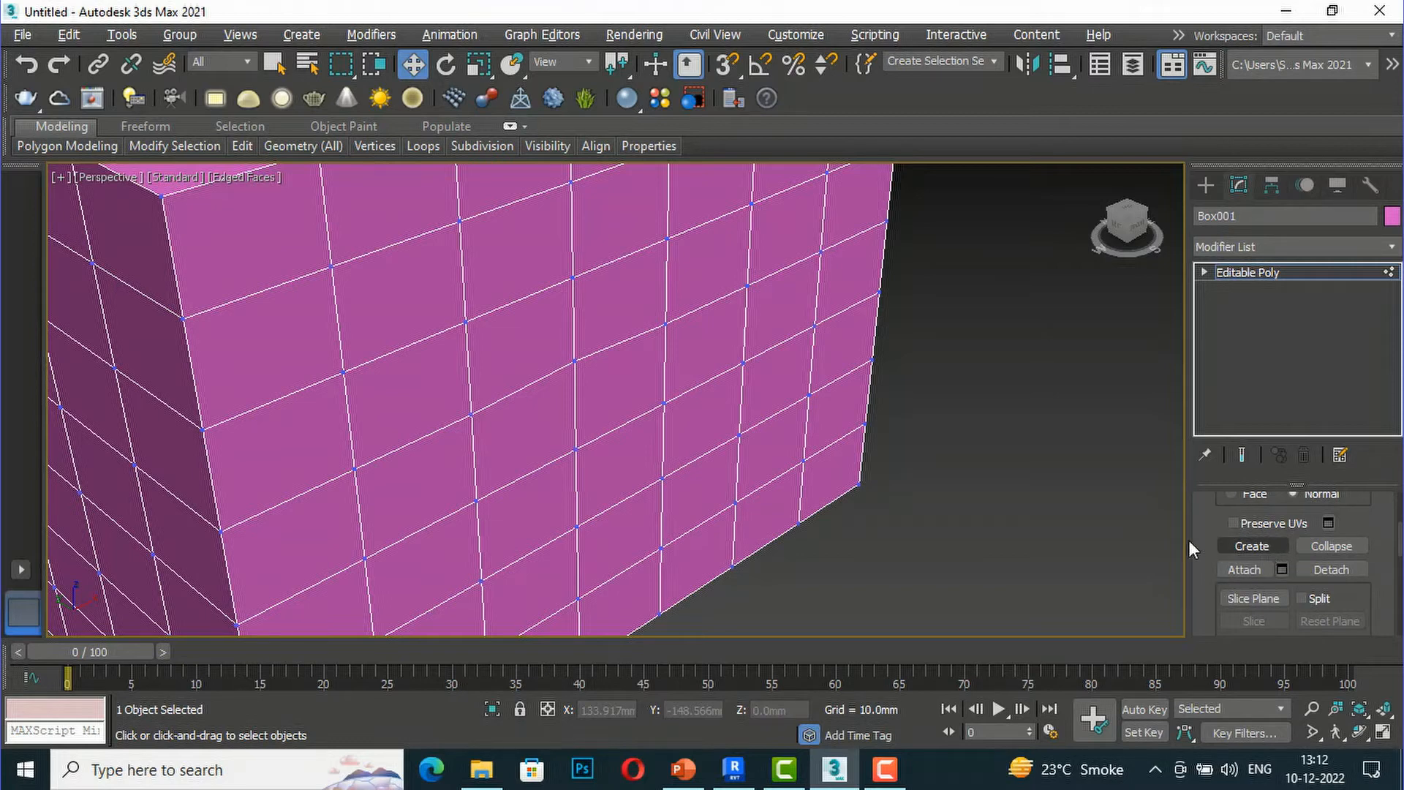
{"action": "left_click", "coordinate": [1251, 546]}
{"action": "left_click", "coordinate": [972, 479]}
{"action": "left_click", "coordinate": [956, 517]}
{"action": "left_click", "coordinate": [1051, 526]}
{"action": "left_click", "coordinate": [1078, 440]}
{"action": "left_click", "coordinate": [985, 381]}
{"action": "left_click", "coordinate": [986, 311]}
{"action": "left_click", "coordinate": [1072, 298]}
{"action": "left_click", "coordinate": [1123, 346]}
{"action": "left_click", "coordinate": [1154, 412]}
{"action": "left_click", "coordinate": [1163, 461]}
{"action": "left_click", "coordinate": [1144, 538]}
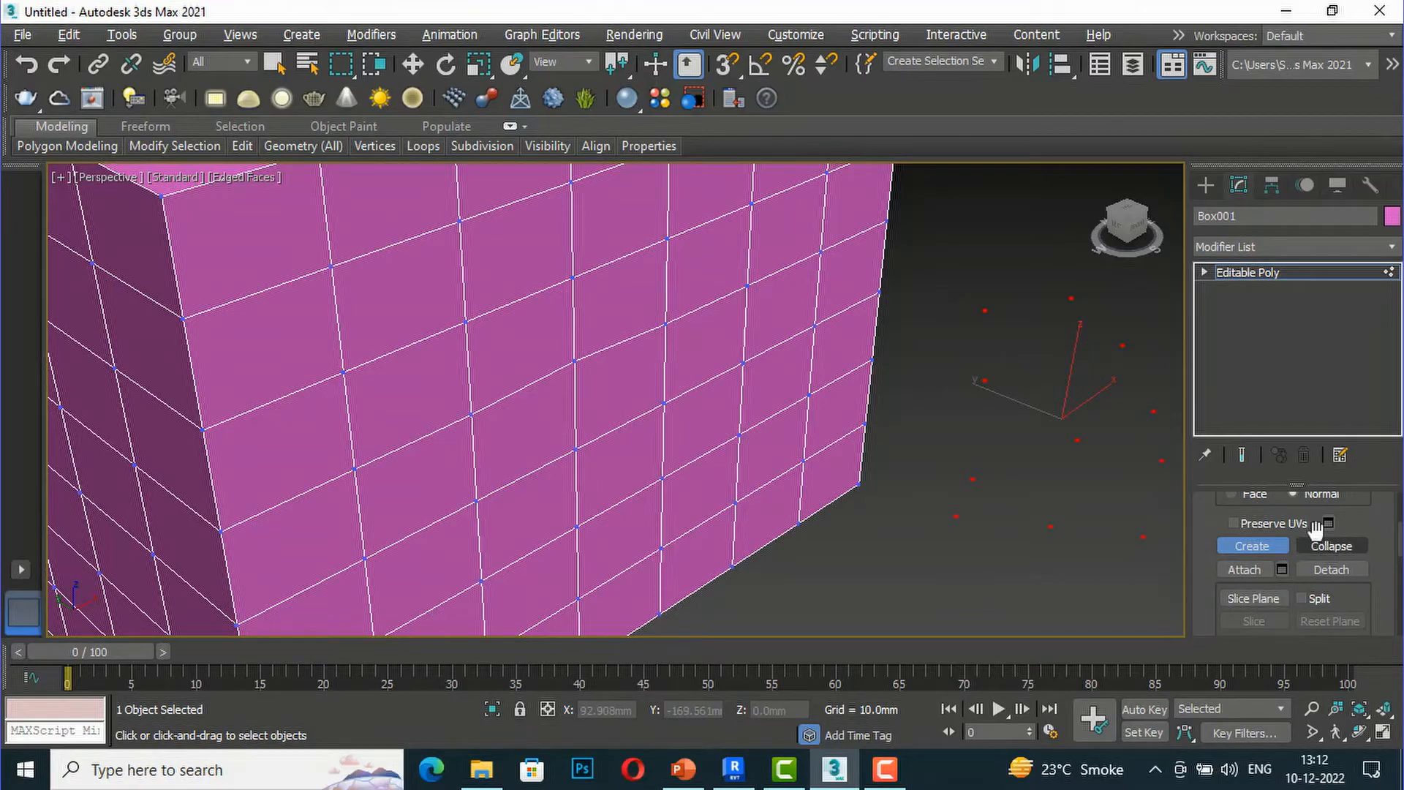
{"action": "left_click", "coordinate": [931, 577]}
- Leave vertex creation and convert the box to an Editable Poly again
{"action": "scroll", "coordinate": [1244, 542], "scroll_direction": "up", "scroll_amount": 3}
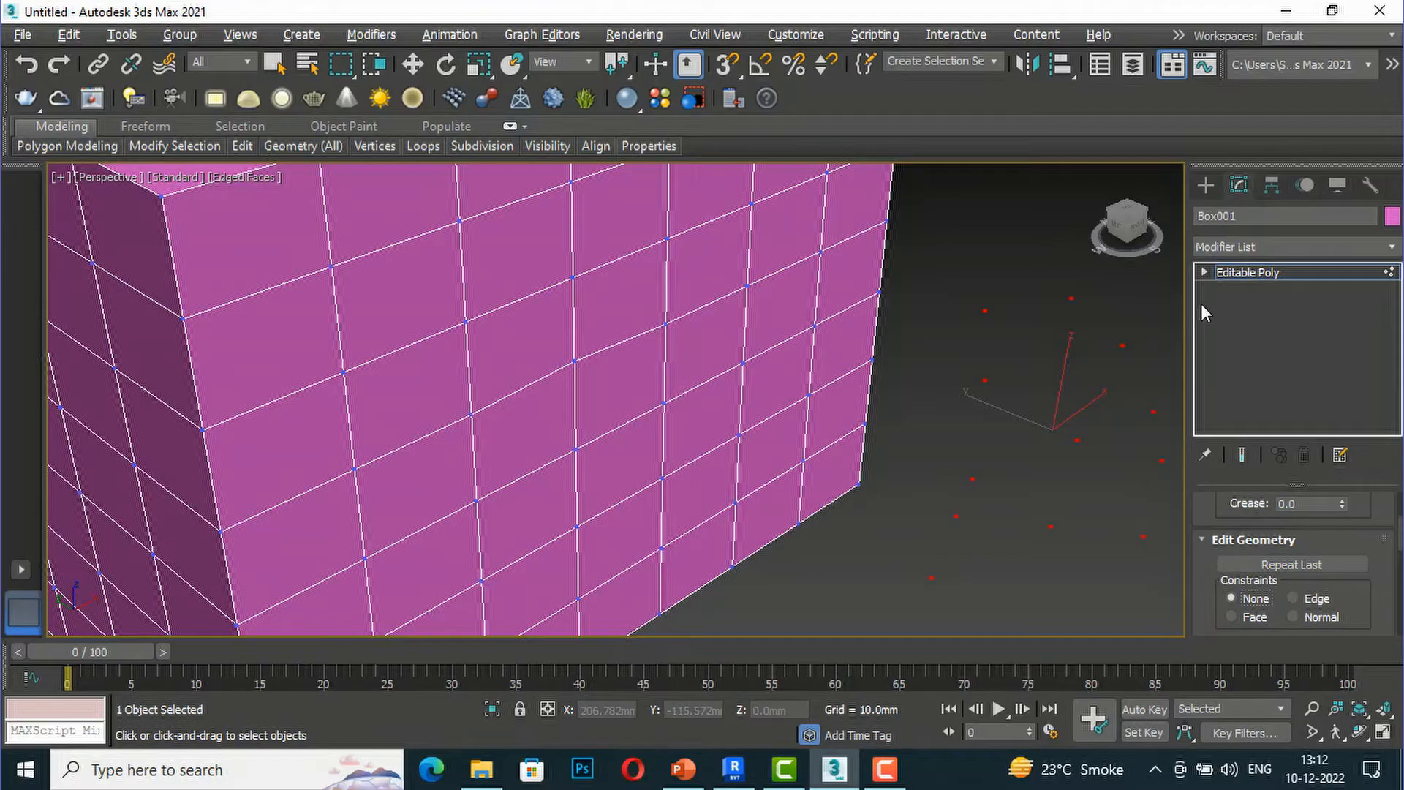
{"action": "left_click", "coordinate": [1208, 185]}
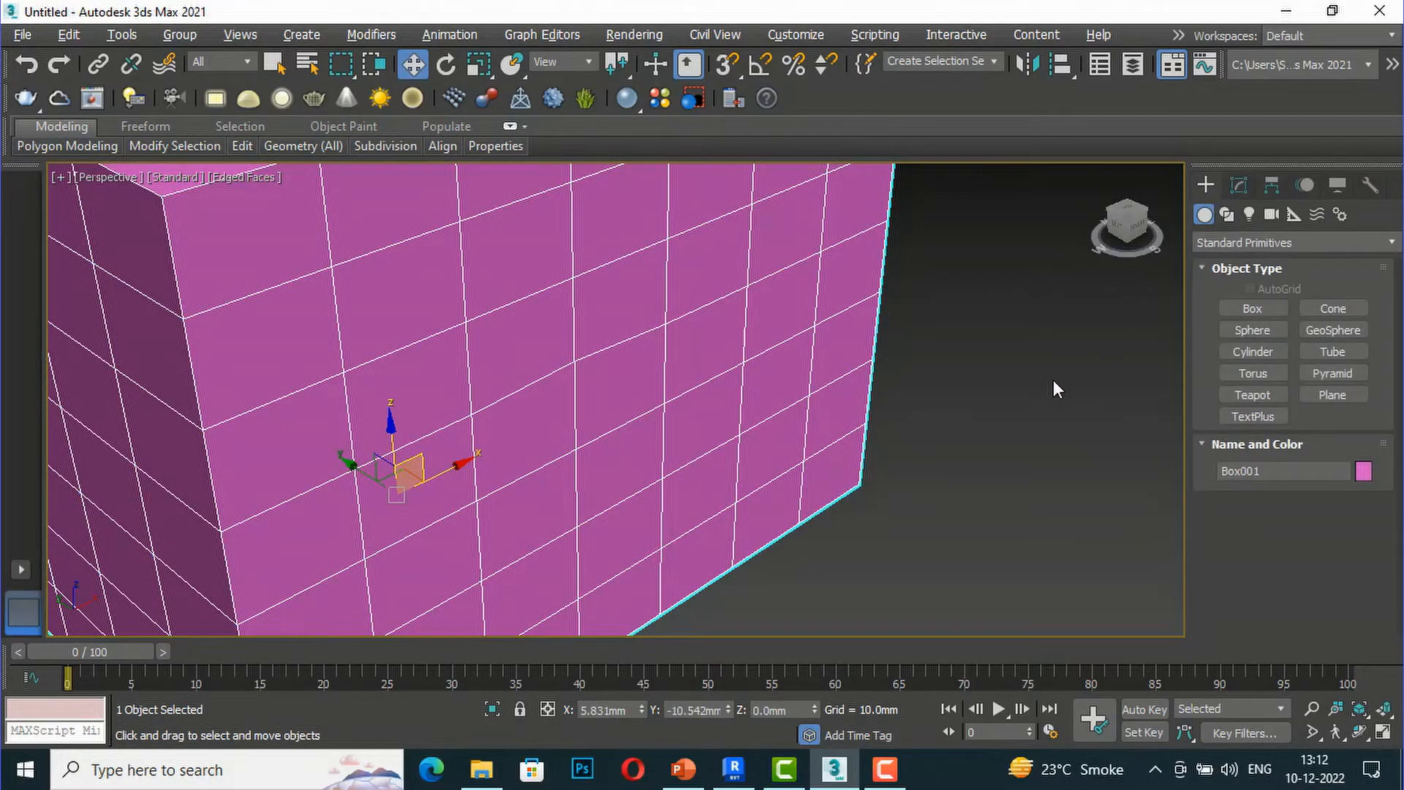
{"action": "right_click", "coordinate": [756, 395]}
{"action": "mouse_move", "coordinate": [825, 602]}
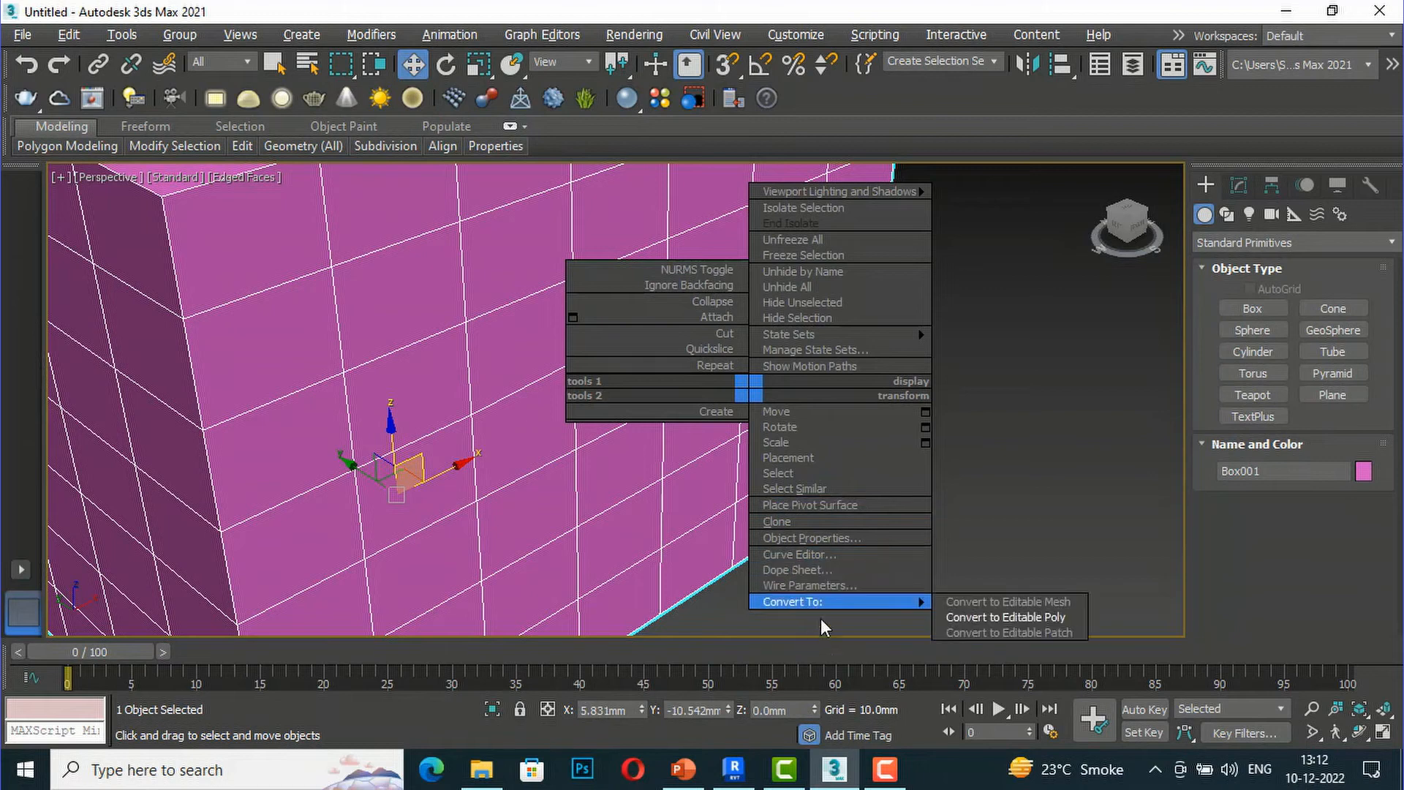
{"action": "left_click", "coordinate": [964, 617]}
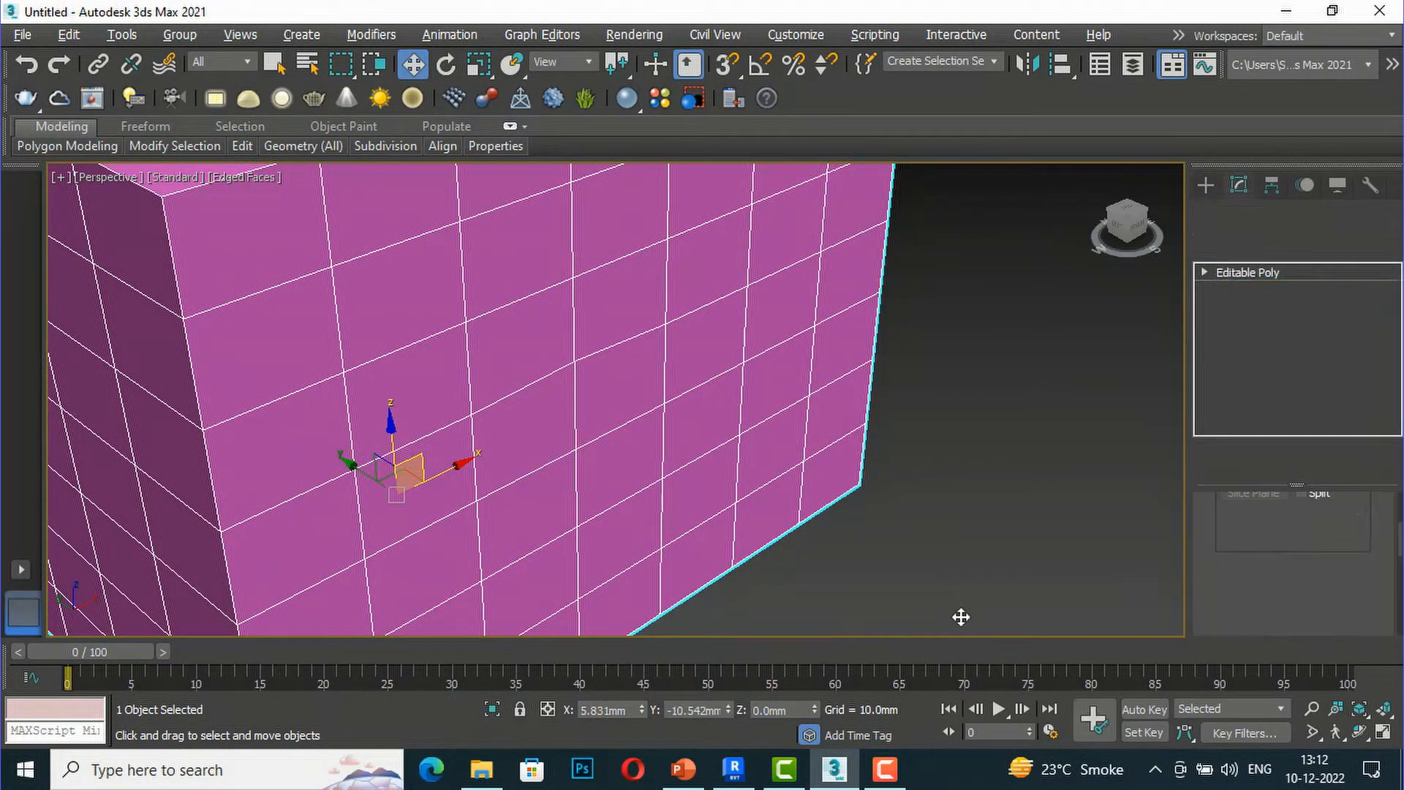
- Return the box to Vertex level and bring up its Edit Geometry tools
{"action": "scroll", "coordinate": [1275, 556], "scroll_direction": "up", "scroll_amount": 4}
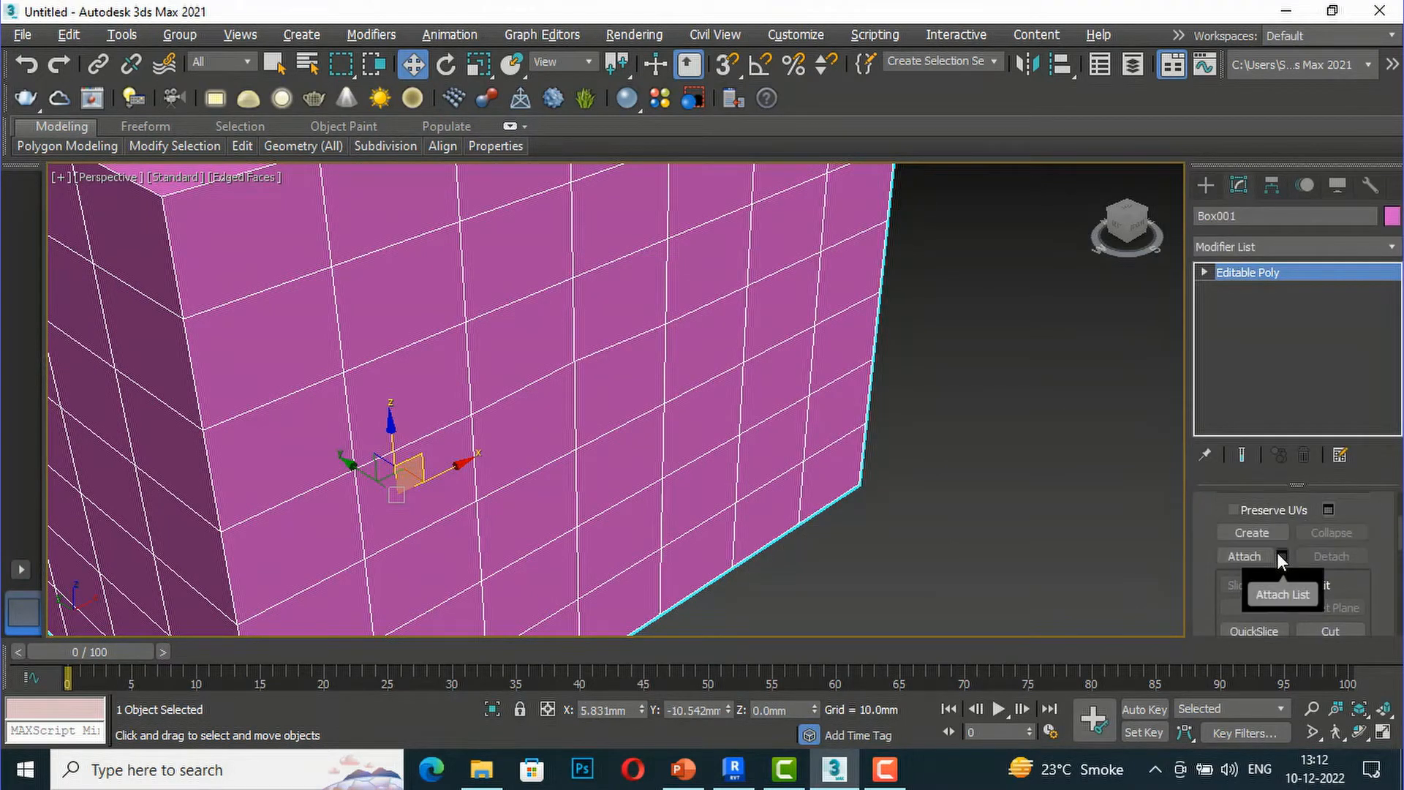
{"action": "scroll", "coordinate": [1277, 552], "scroll_direction": "up", "scroll_amount": 5}
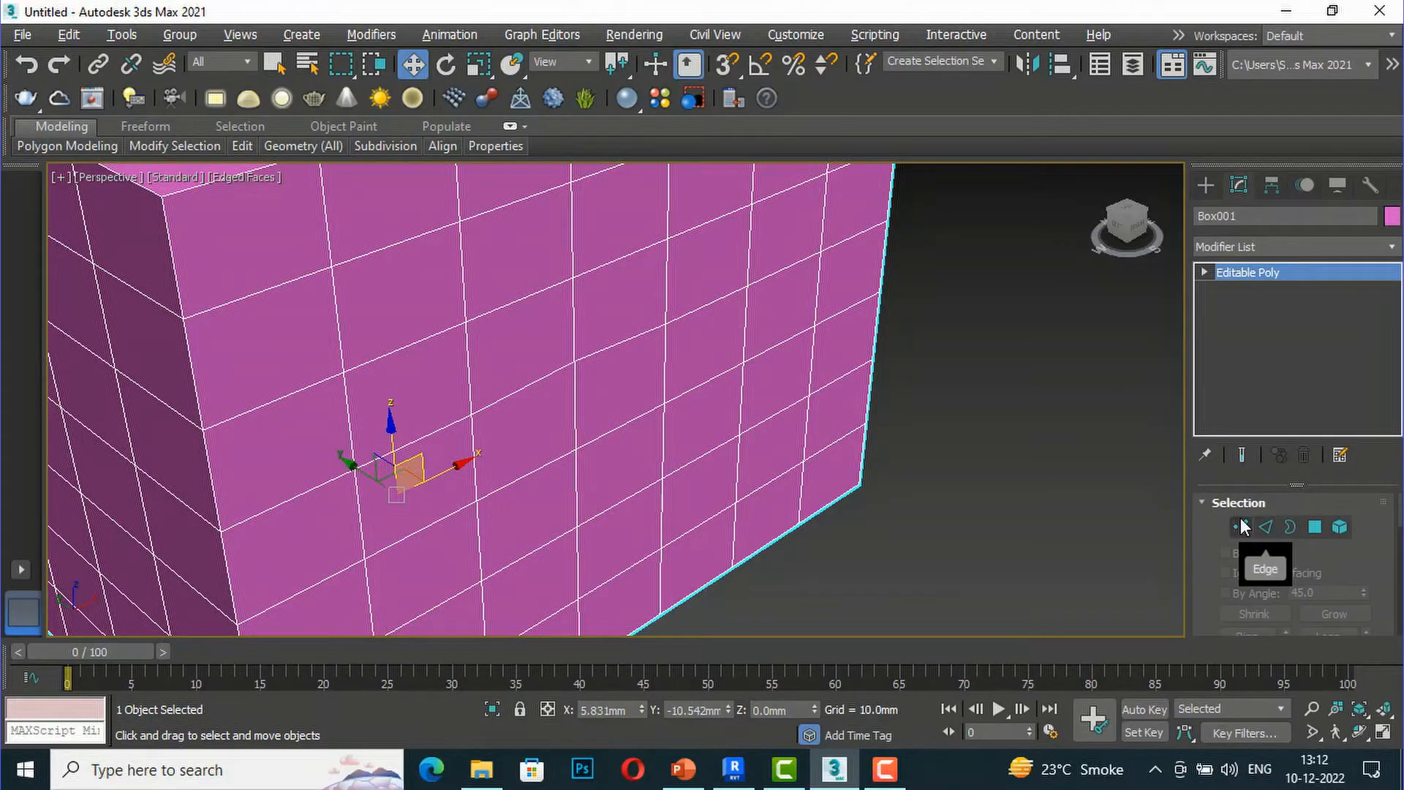
{"action": "left_click", "coordinate": [1241, 527]}
{"action": "scroll", "coordinate": [1295, 560], "scroll_direction": "down", "scroll_amount": 6}
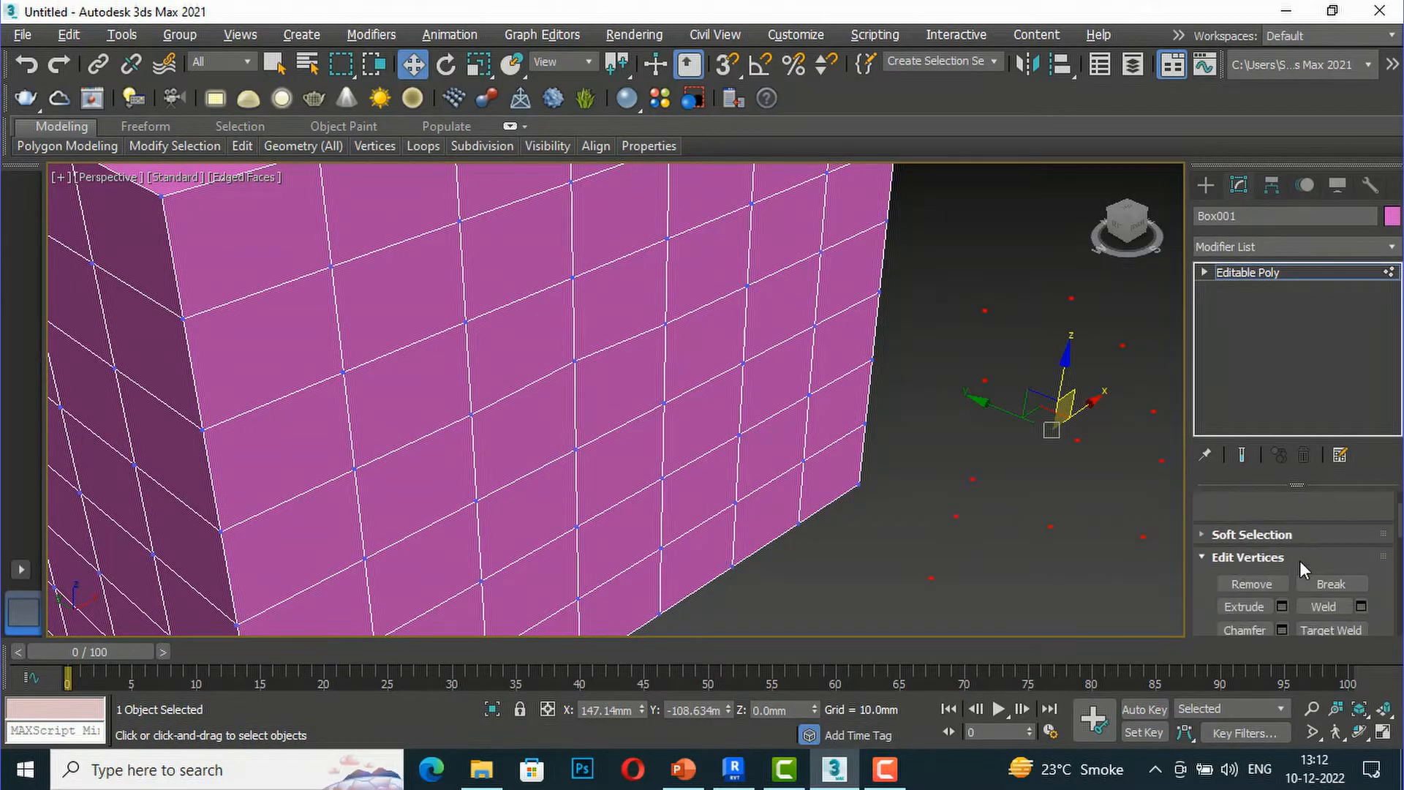
{"action": "scroll", "coordinate": [1300, 570], "scroll_direction": "down", "scroll_amount": 3}
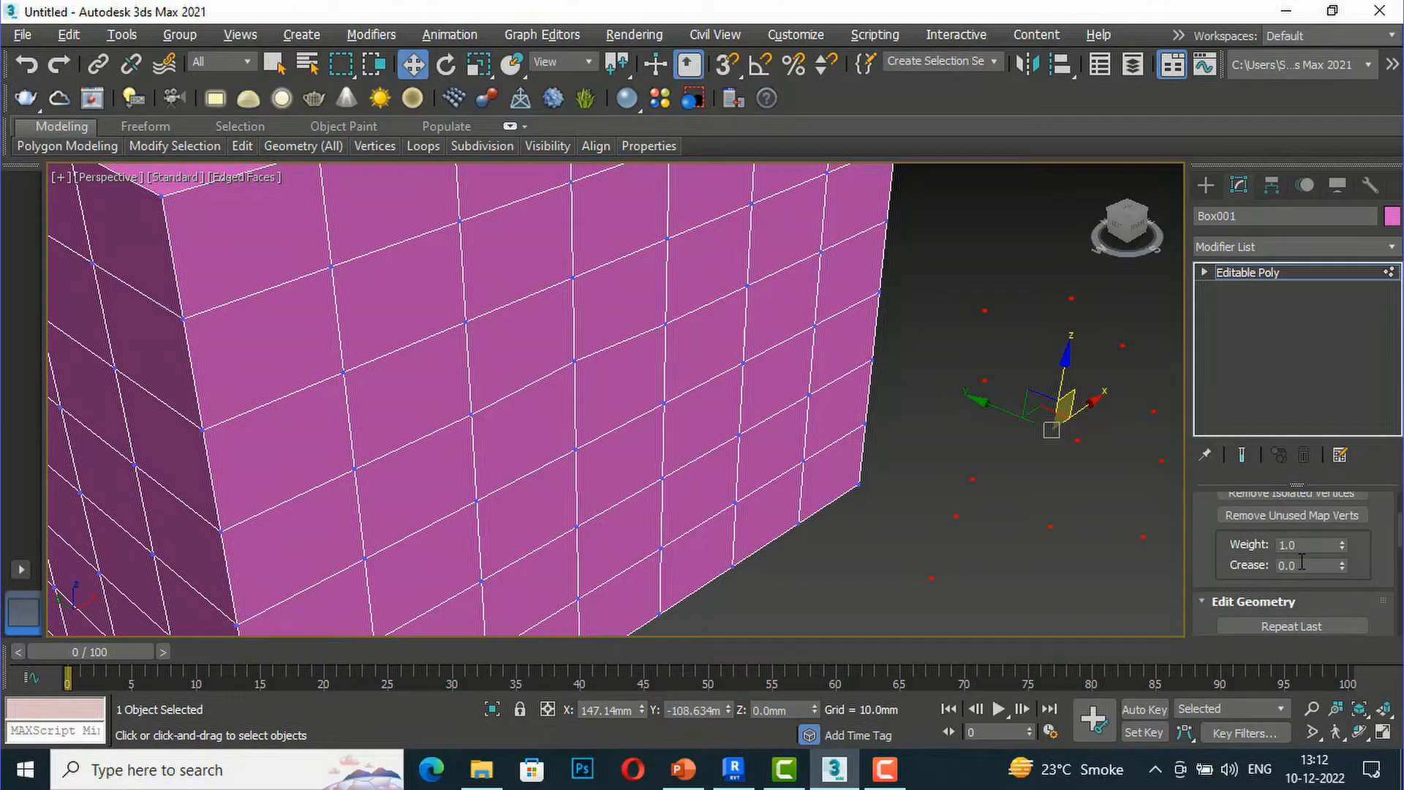
{"action": "scroll", "coordinate": [1309, 590], "scroll_direction": "down", "scroll_amount": 5}
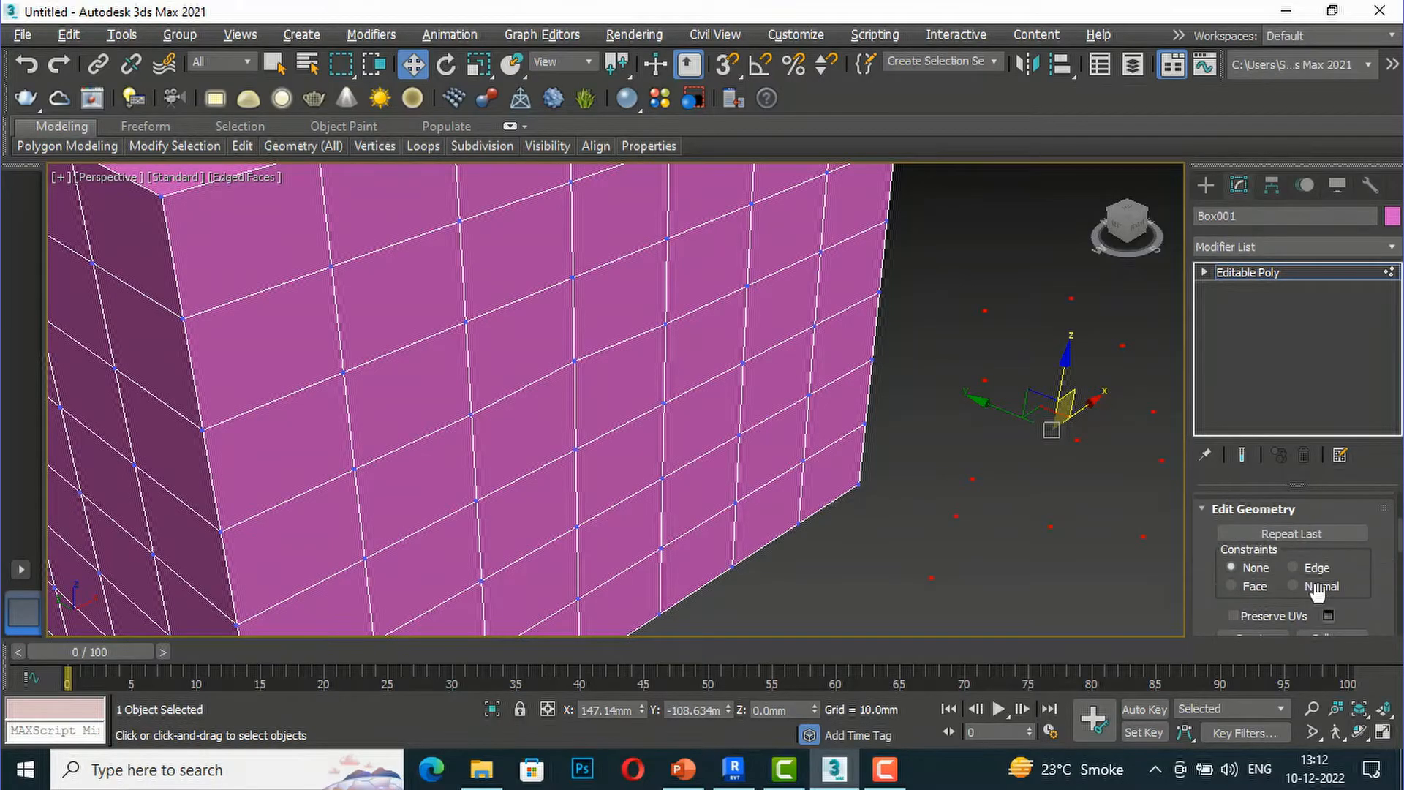
{"action": "scroll", "coordinate": [1318, 596], "scroll_direction": "down", "scroll_amount": 1}
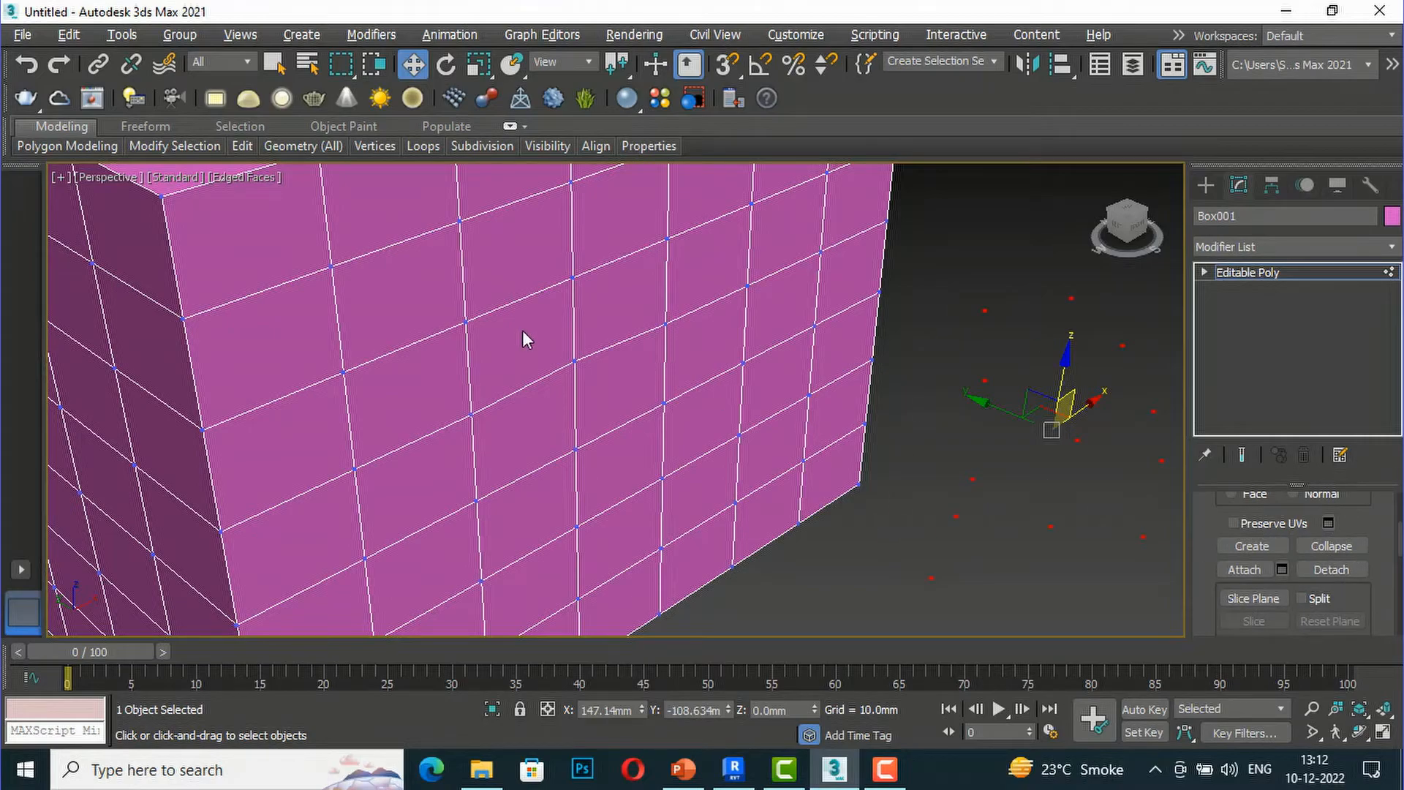
- Collapse a block of vertices in the middle of the box's side face into a single vertex
{"action": "left_click_drag", "start_coordinate": [736, 545], "coordinate": [723, 540]}
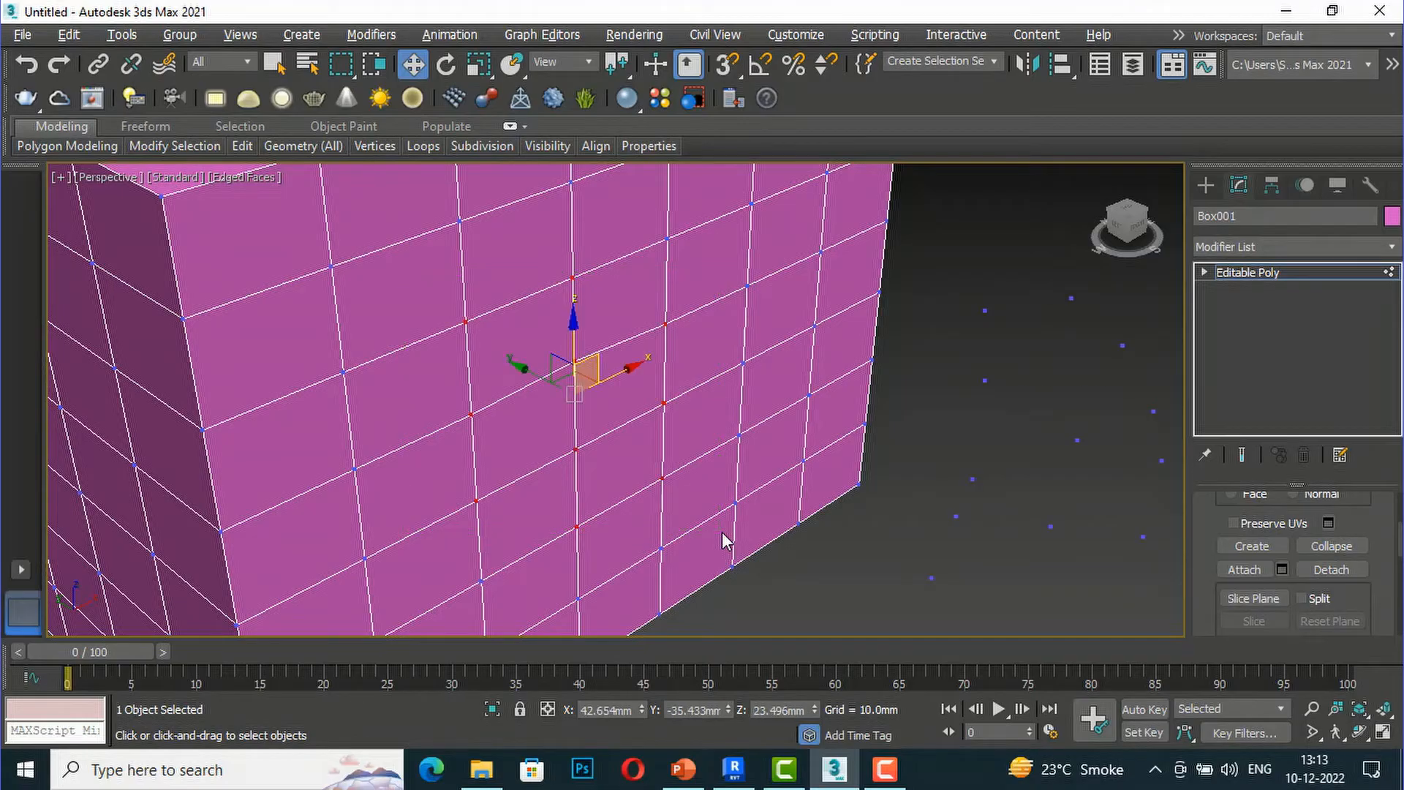
{"action": "left_click", "coordinate": [854, 549]}
{"action": "left_click_drag", "start_coordinate": [420, 287], "coordinate": [716, 527]}
{"action": "left_click", "coordinate": [1346, 546]}
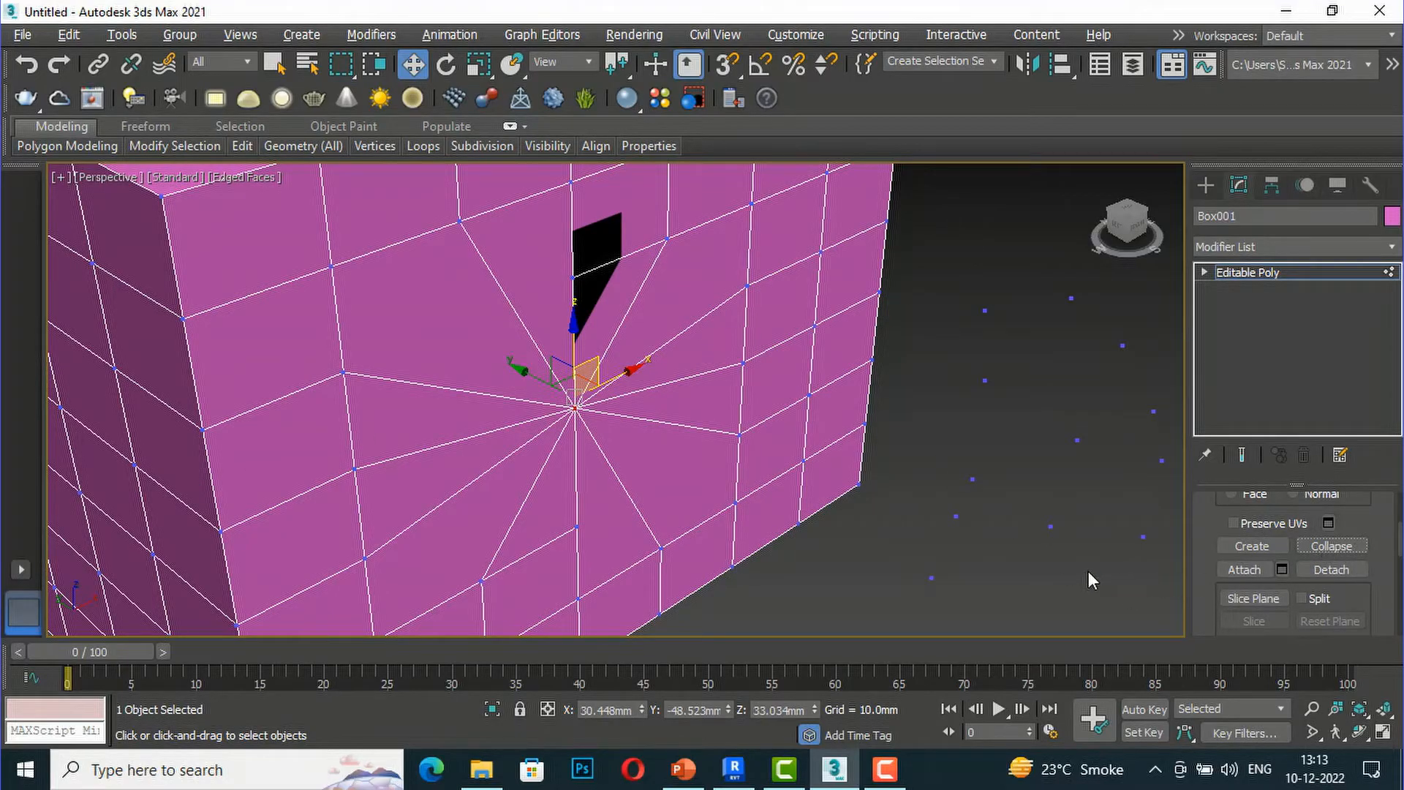
- Undo the vertex collapse and deselect the vertices on the side face
{"action": "key", "text": "ctrl+z"}
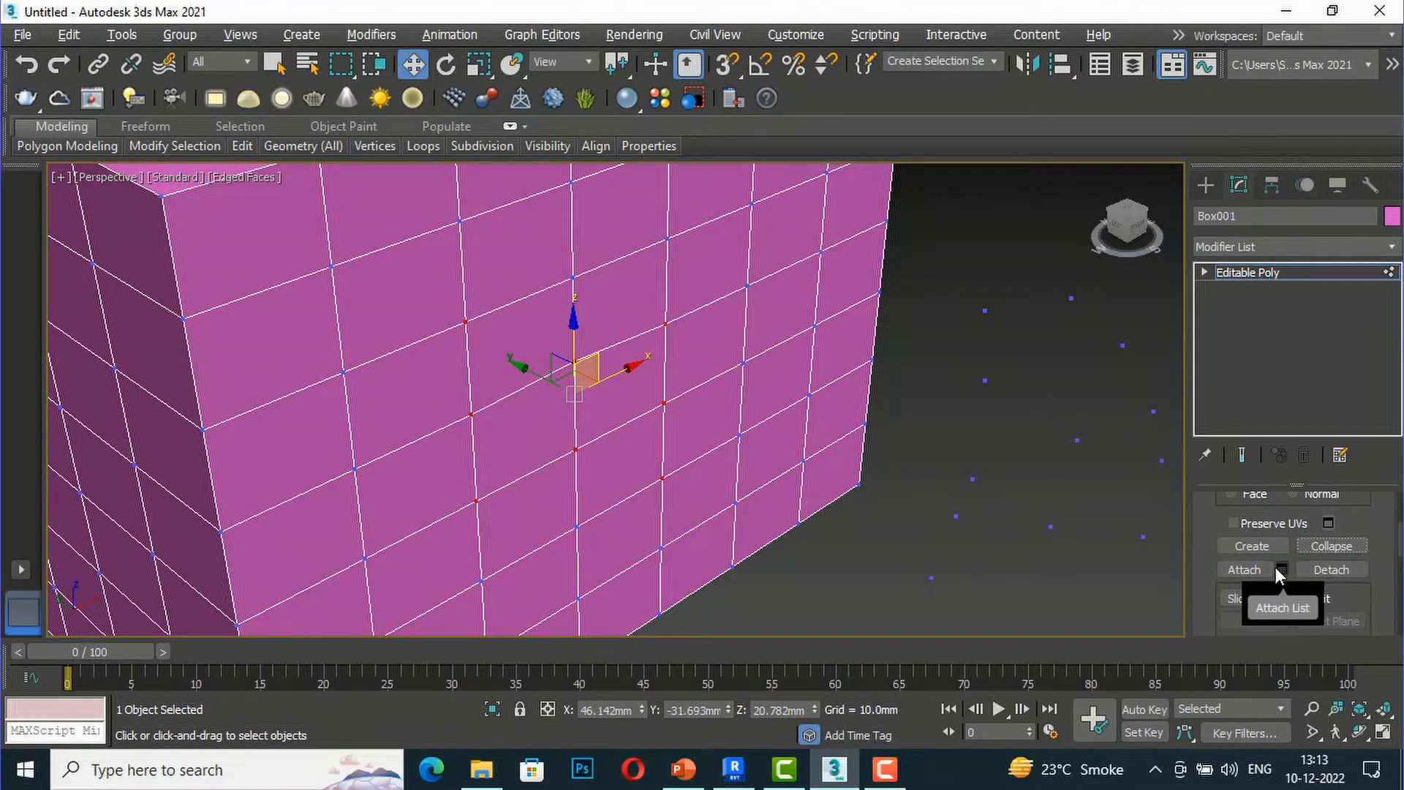
{"action": "scroll", "coordinate": [584, 366], "scroll_direction": "down", "scroll_amount": 3}
{"action": "scroll", "coordinate": [584, 366], "scroll_direction": "down", "scroll_amount": 2}
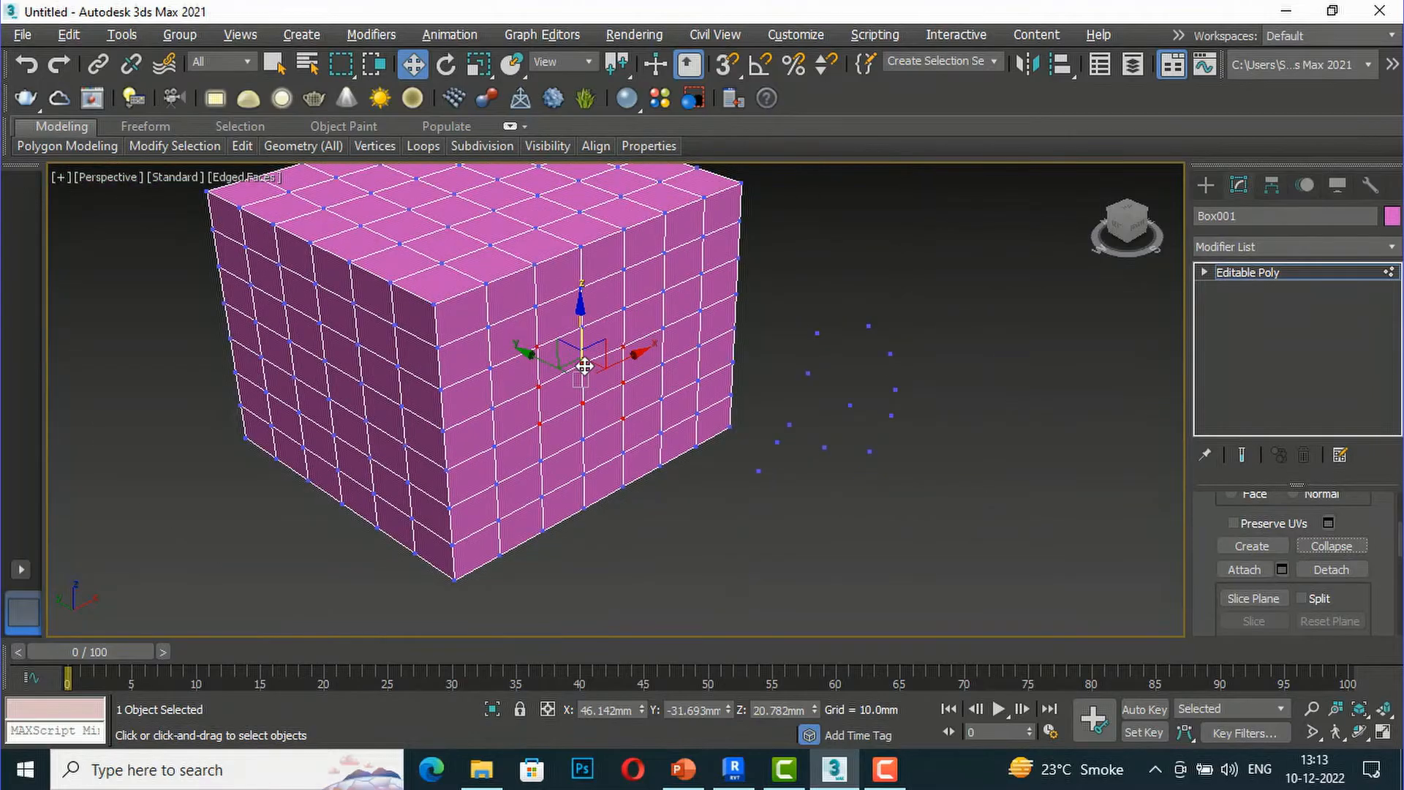
{"action": "left_click", "coordinate": [906, 521]}
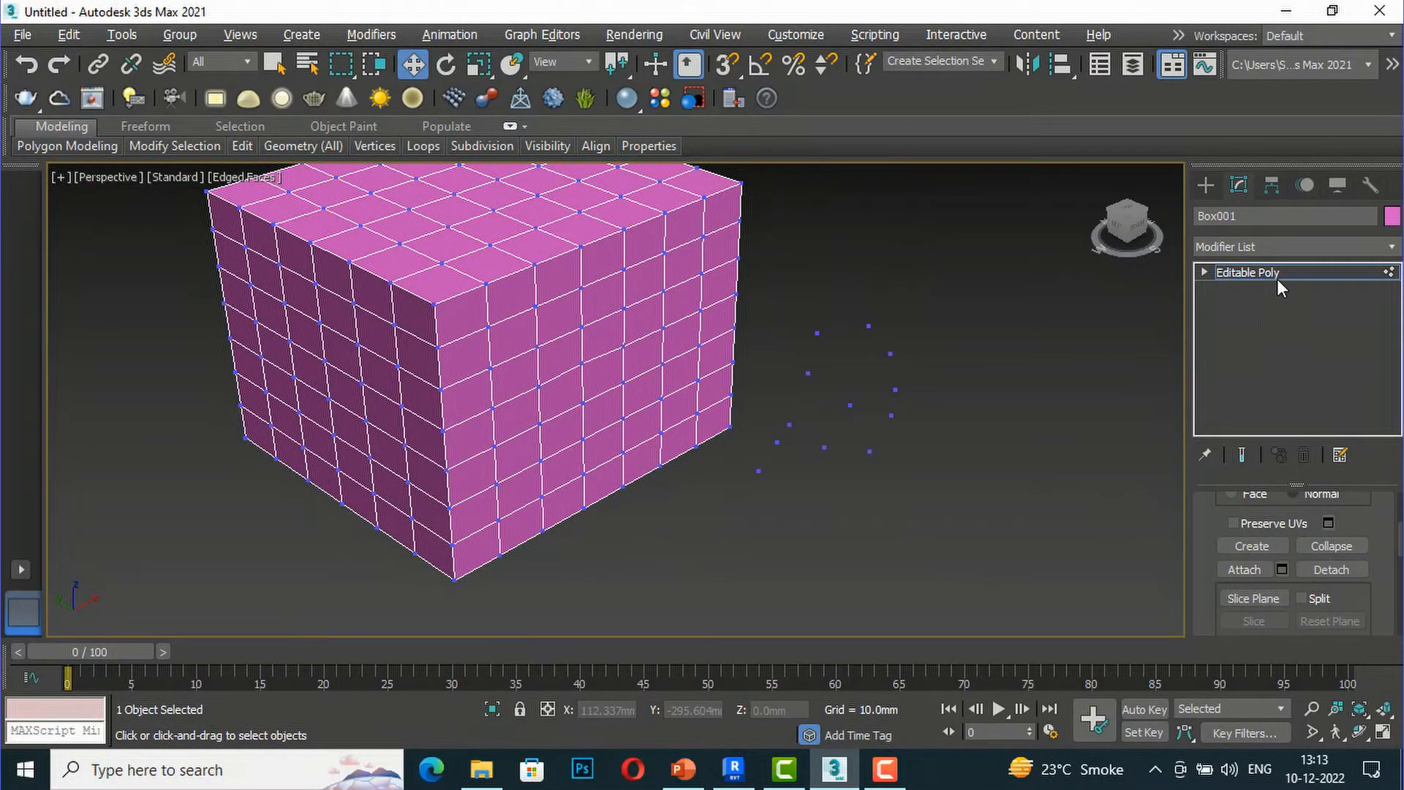
- Create a cylinder beside the box, about 23.5 mm in radius and 109 mm high
{"action": "left_click", "coordinate": [1205, 187]}
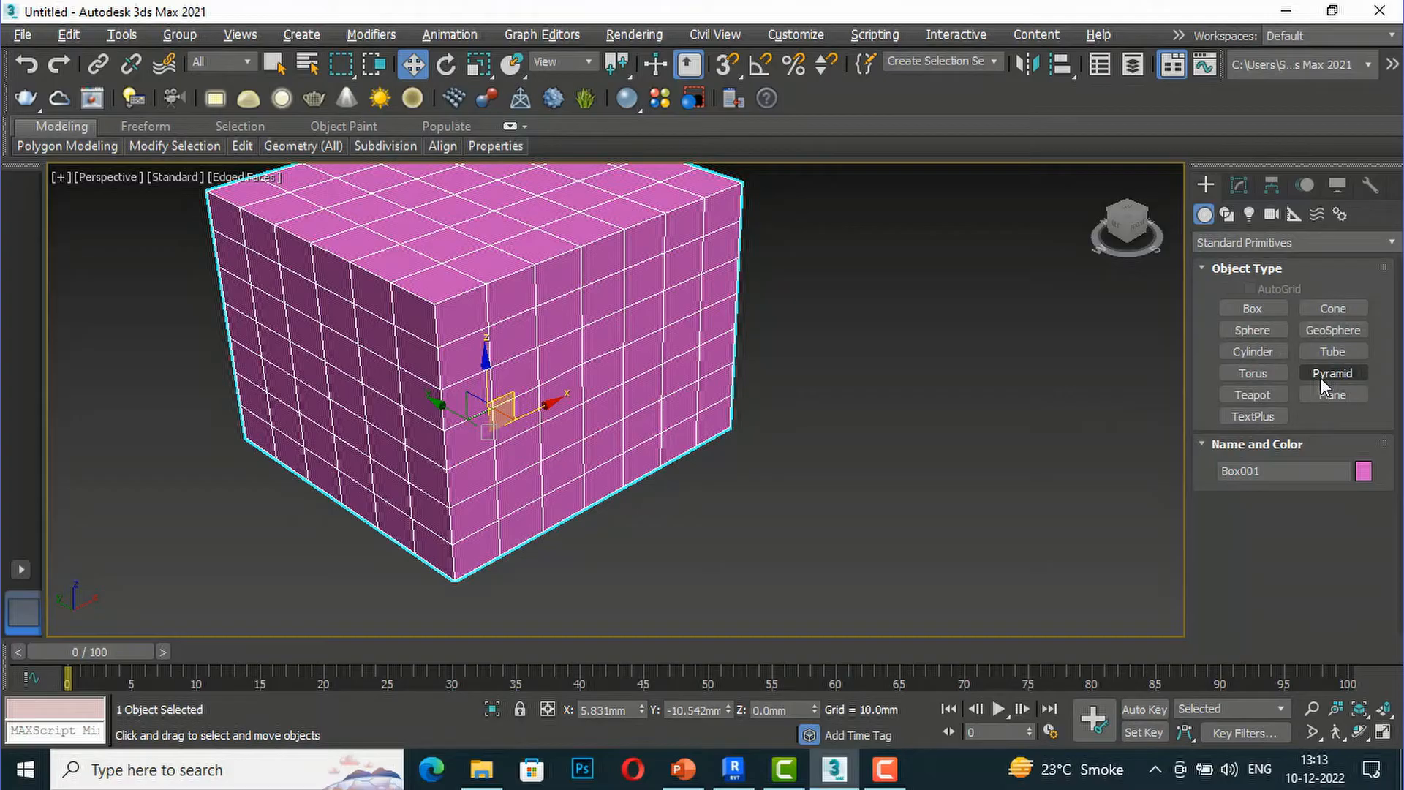
{"action": "left_click", "coordinate": [1254, 357]}
{"action": "left_click_drag", "start_coordinate": [957, 483], "coordinate": [931, 448]}
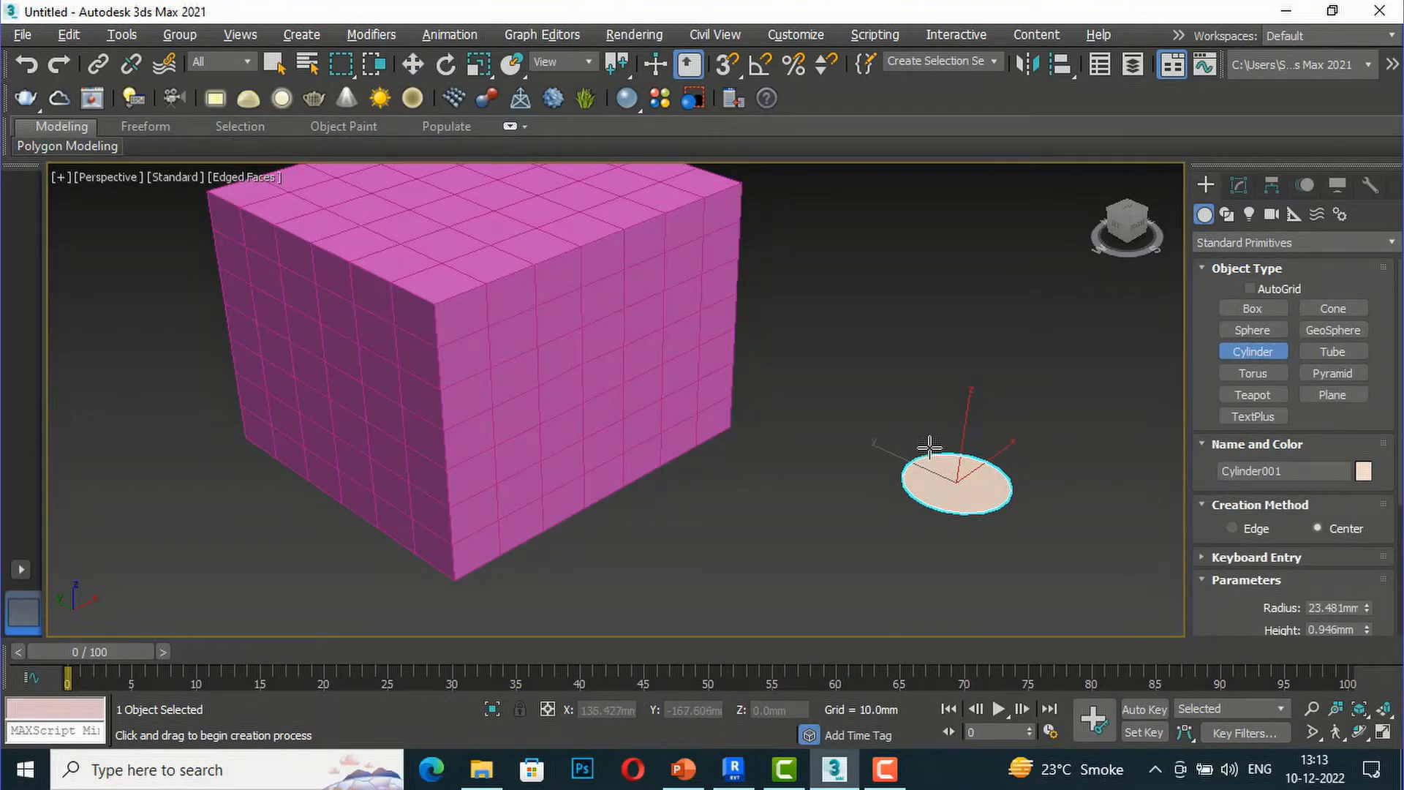
{"action": "left_click", "coordinate": [977, 220]}
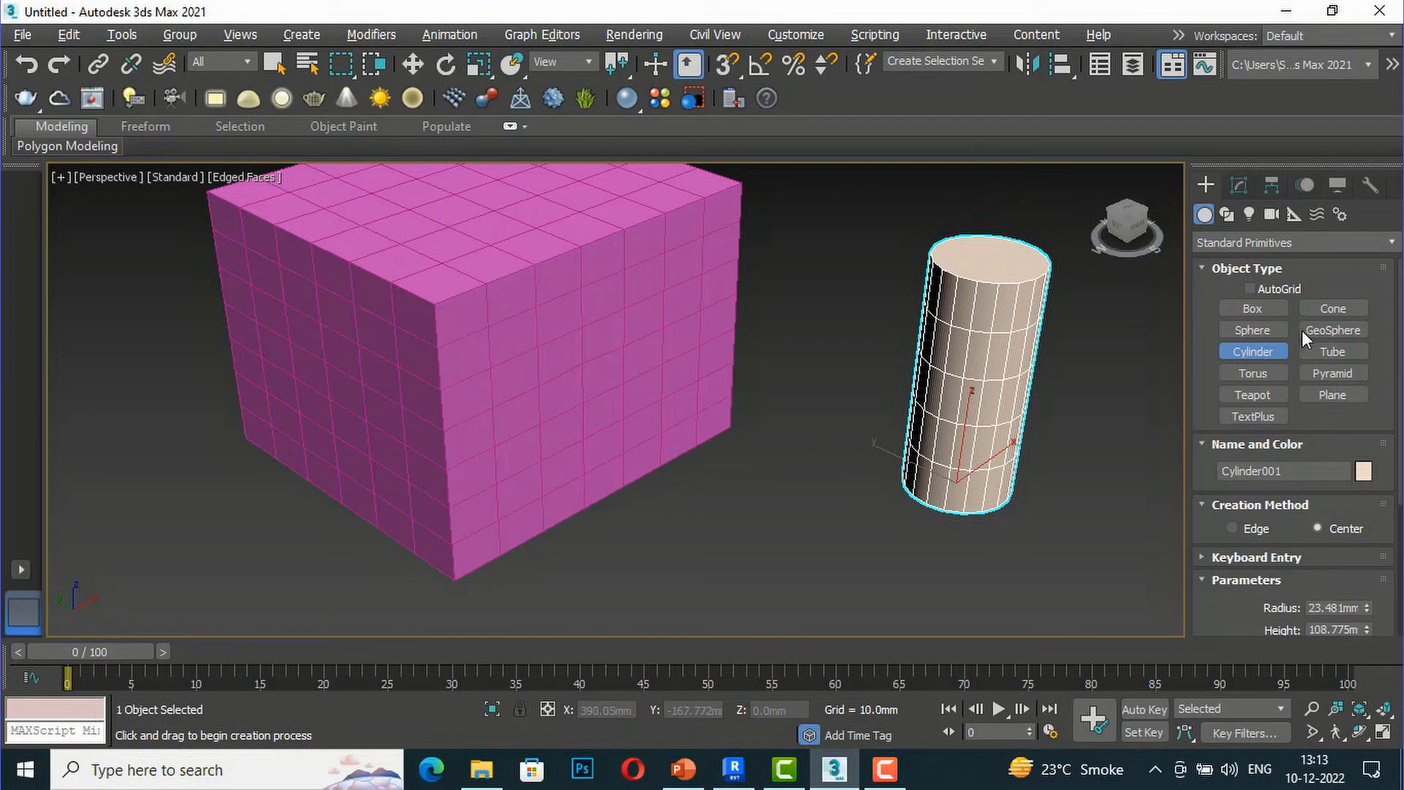
- Create a cone between the box and the cylinder, tapering from about 31 mm to about 3 mm in radius
{"action": "left_click", "coordinate": [1335, 308]}
{"action": "left_click_drag", "start_coordinate": [799, 572], "coordinate": [760, 528]}
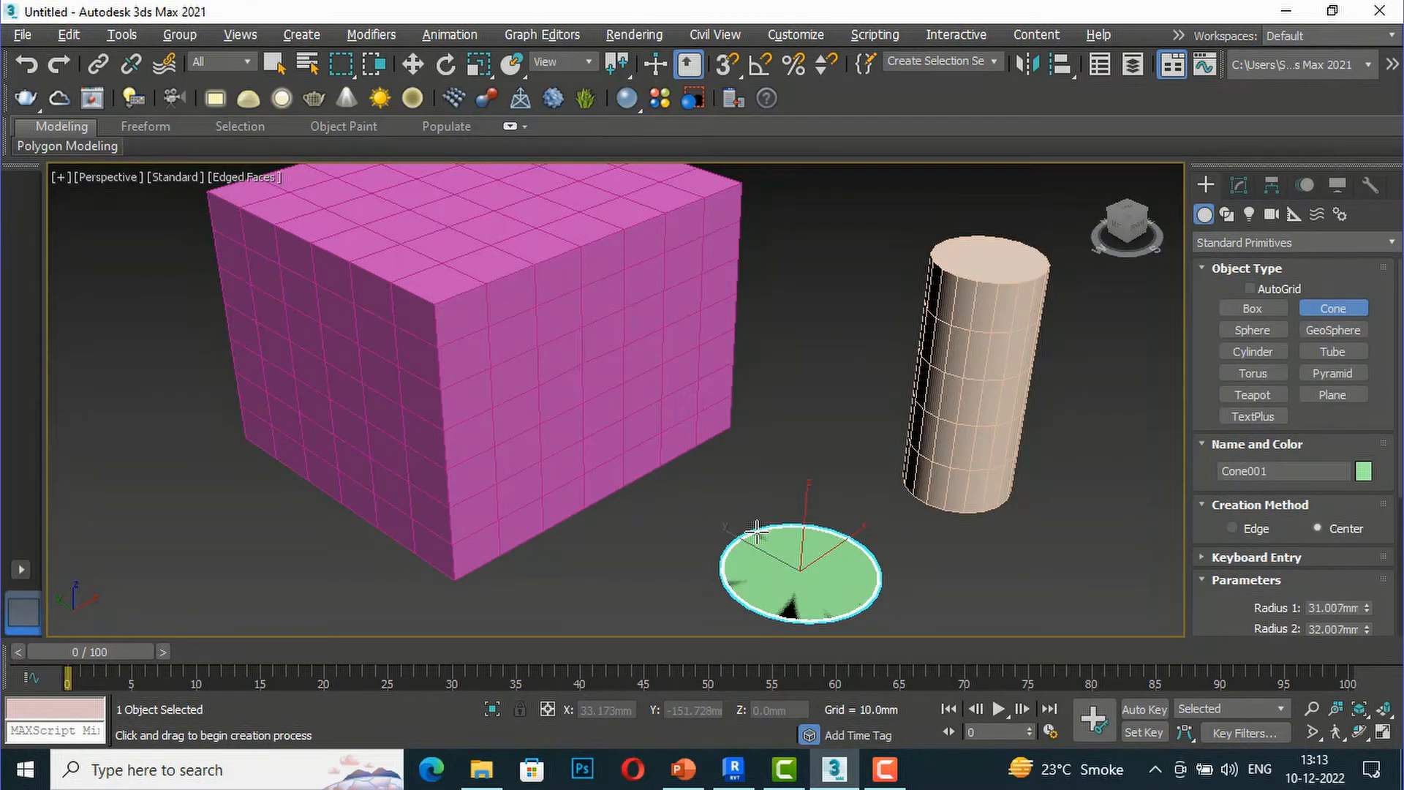
{"action": "left_click", "coordinate": [831, 432]}
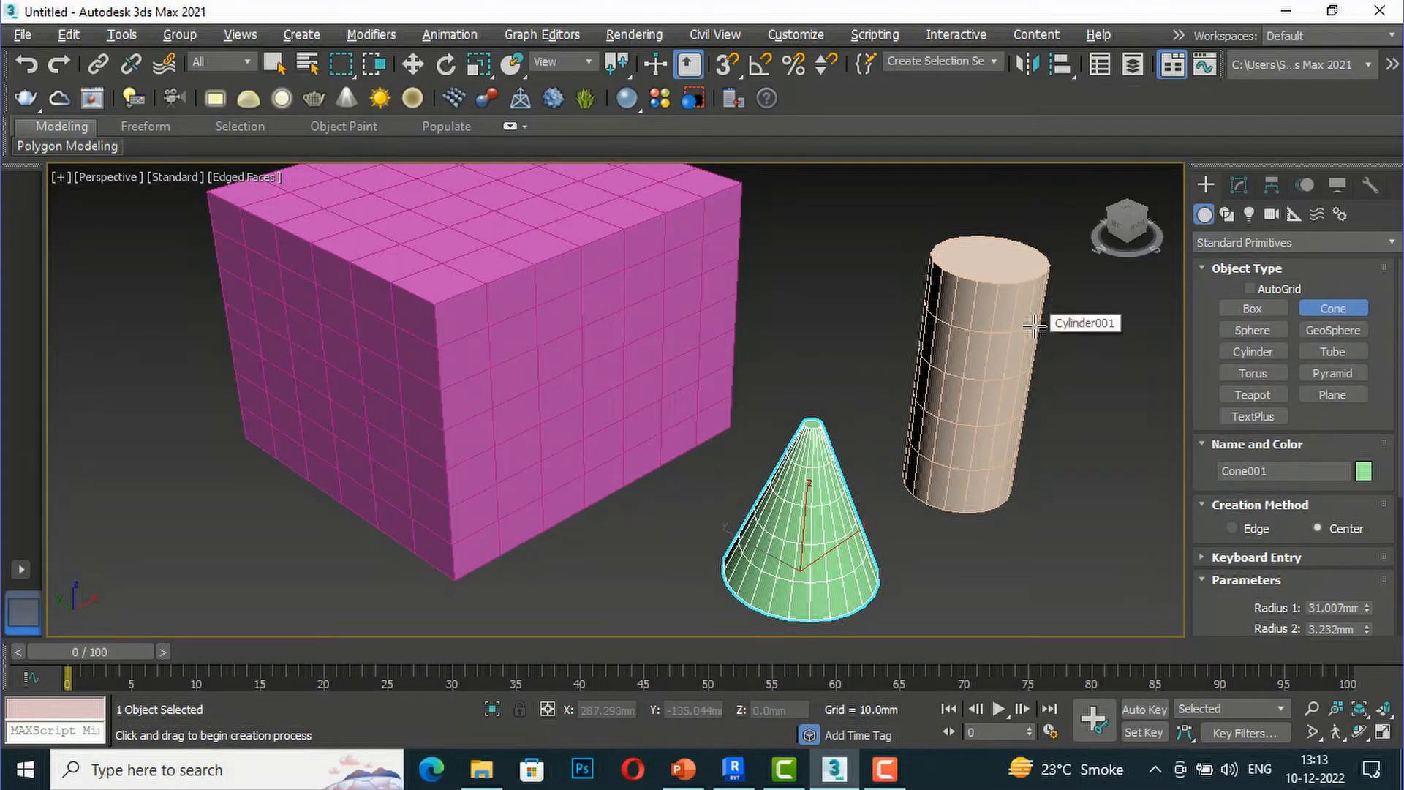
{"action": "key", "text": "w"}
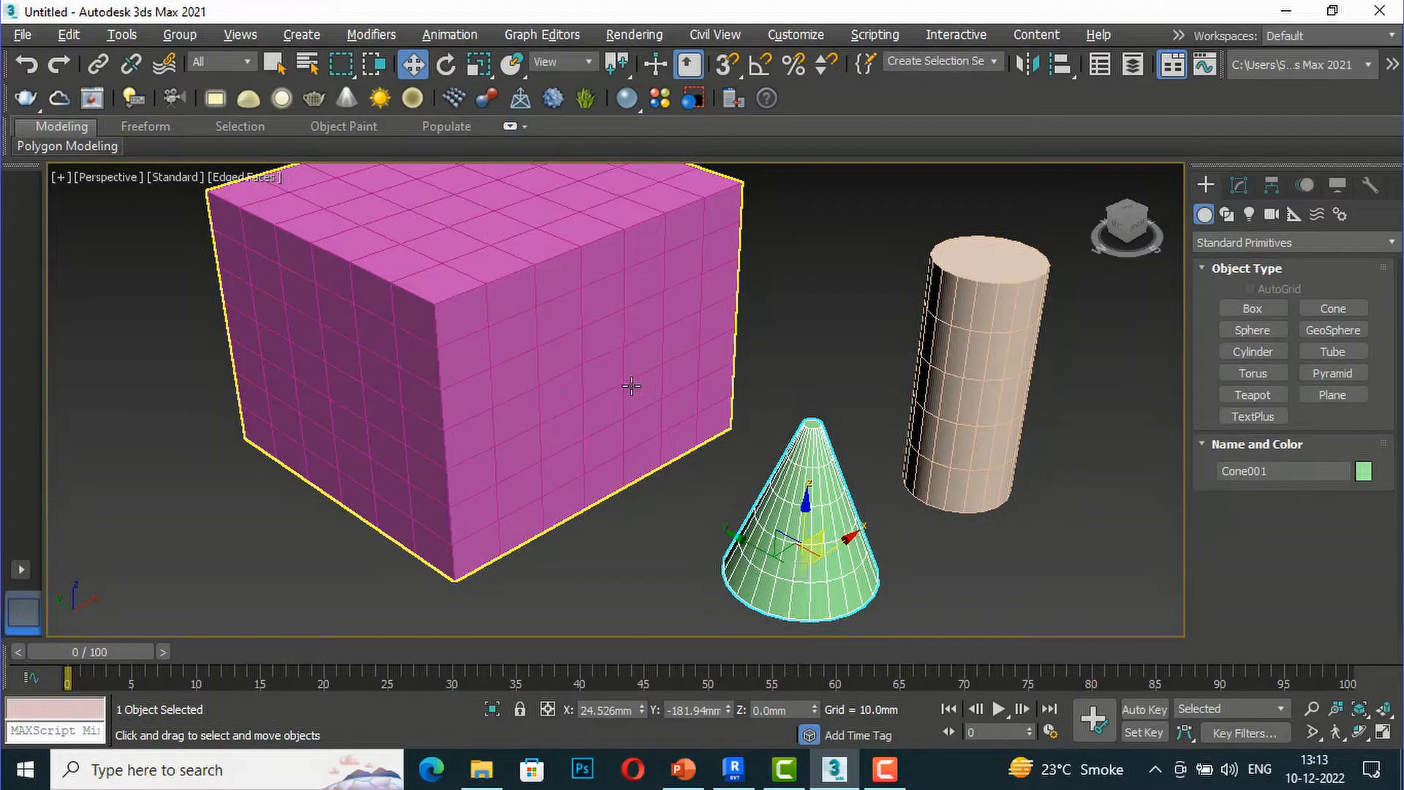
- Attach Cone001 and Cylinder001 to the box using the Attach List
{"action": "left_click", "coordinate": [636, 387]}
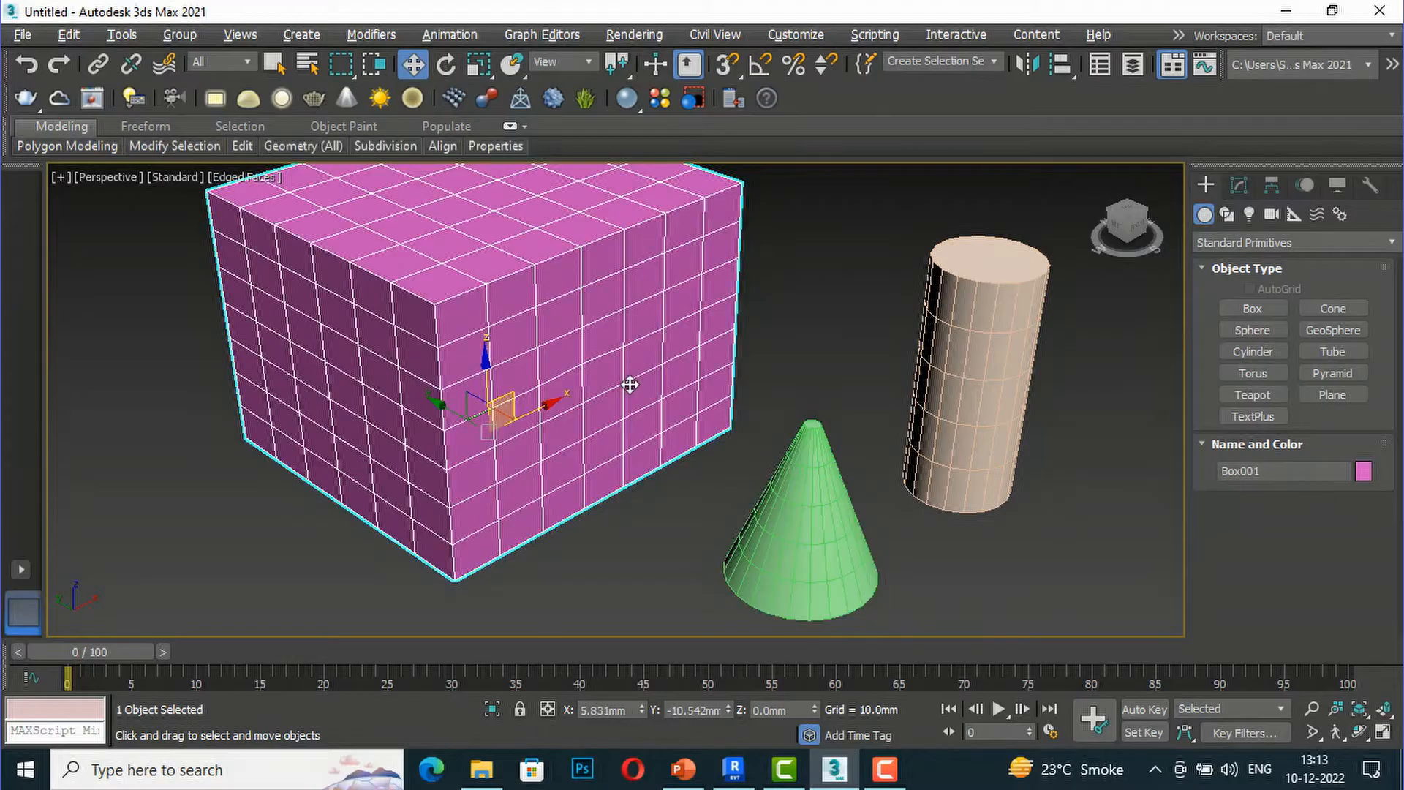
{"action": "left_click", "coordinate": [1241, 181]}
{"action": "scroll", "coordinate": [1304, 558], "scroll_direction": "up", "scroll_amount": 10}
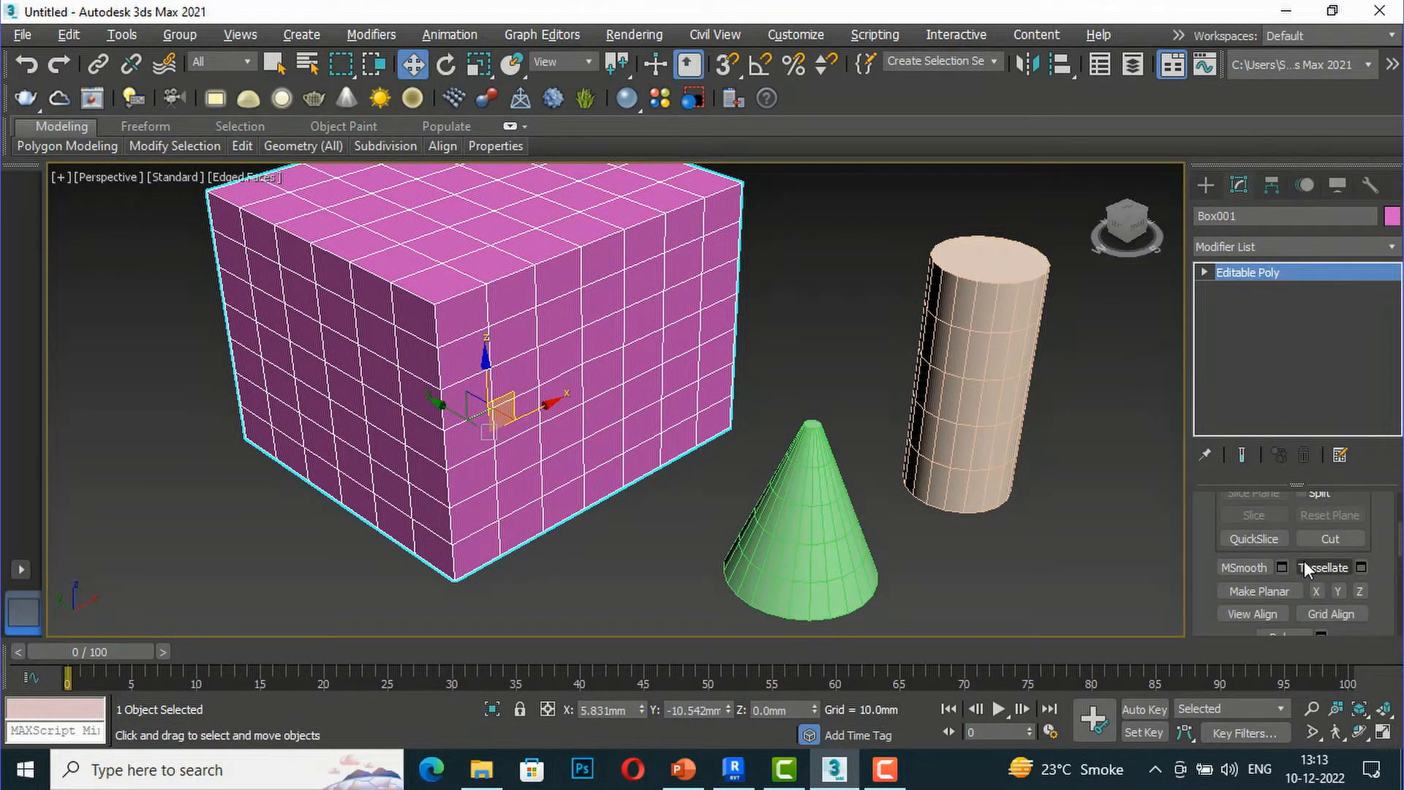
{"action": "scroll", "coordinate": [1305, 543], "scroll_direction": "down", "scroll_amount": 4}
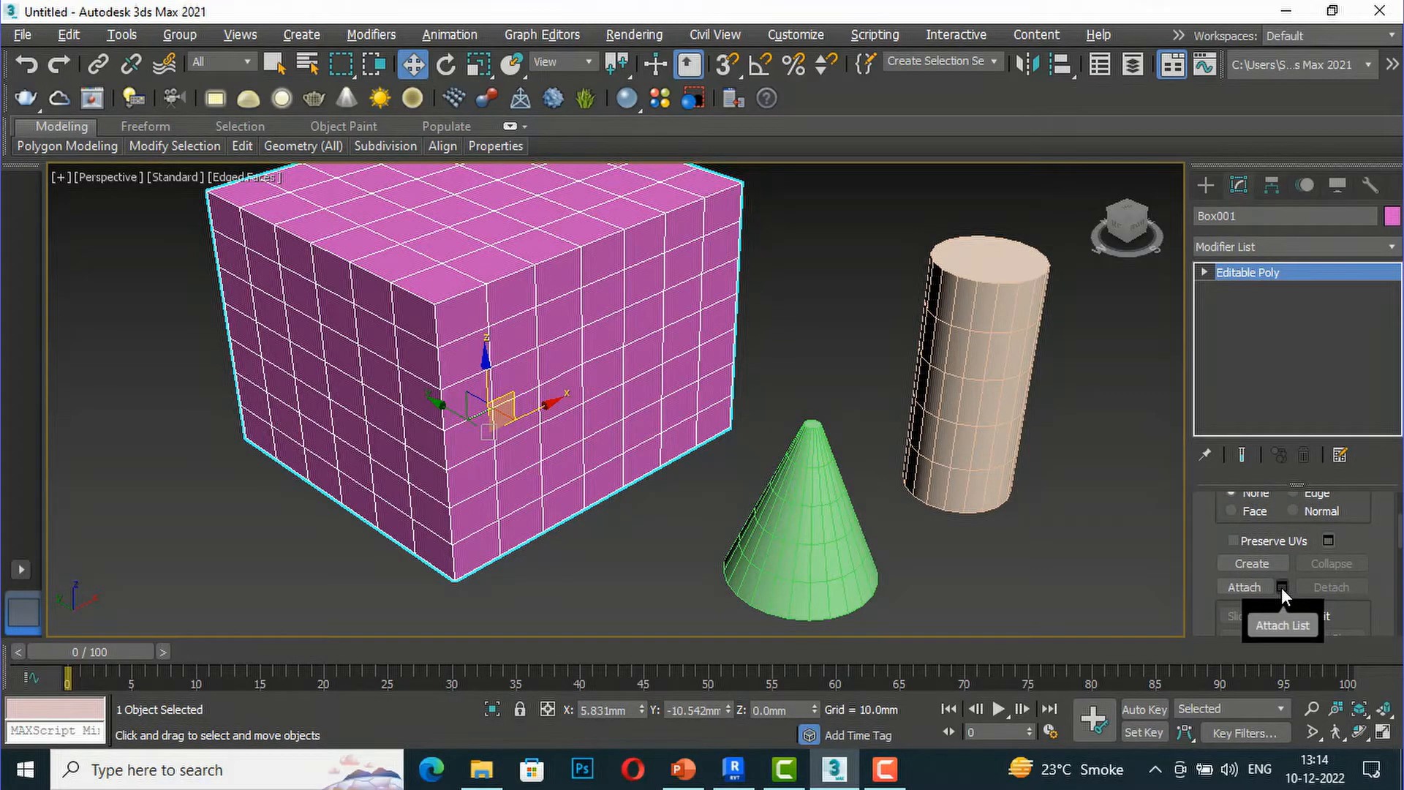
{"action": "left_click", "coordinate": [1281, 587]}
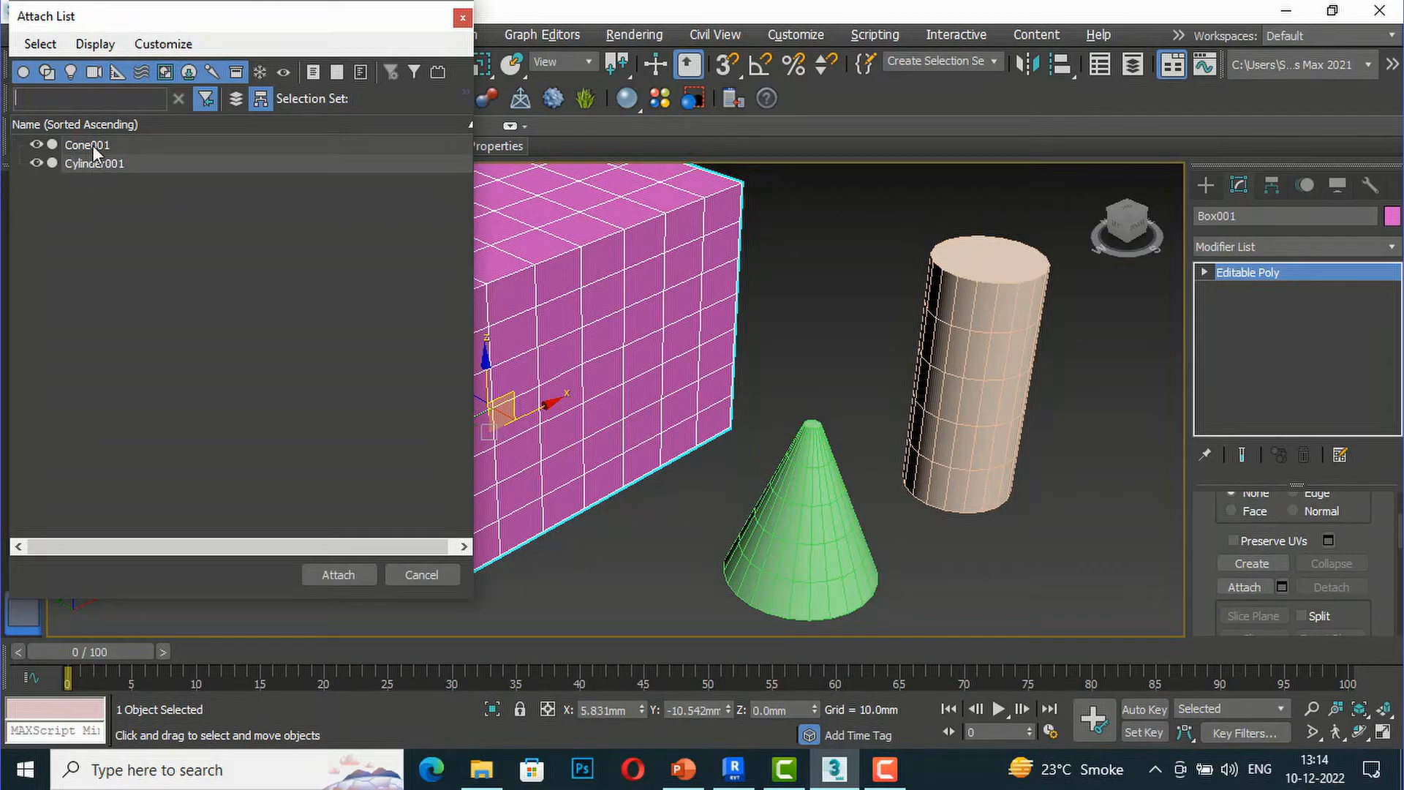
{"action": "left_click", "coordinate": [76, 144]}
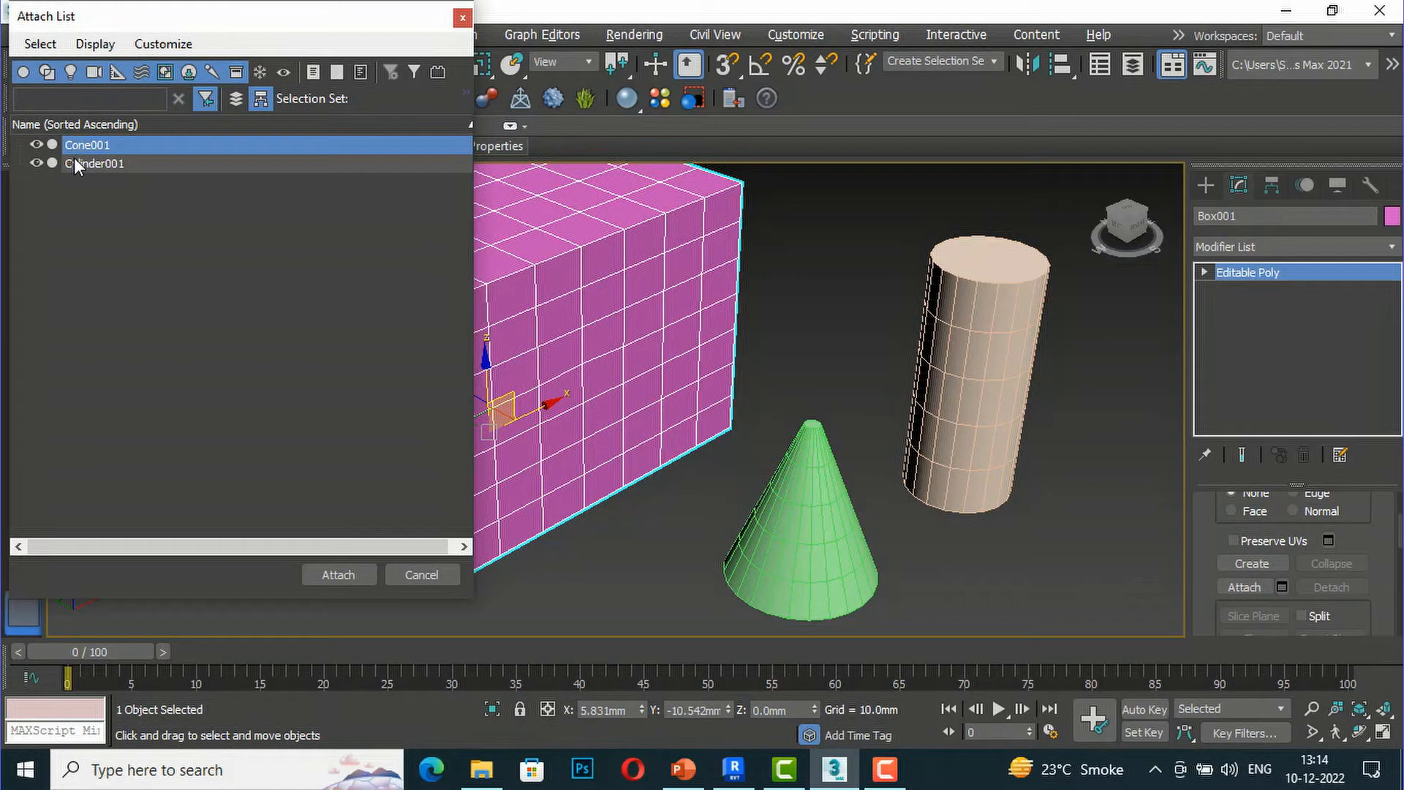
{"action": "left_click", "coordinate": [75, 159], "text": "ctrl"}
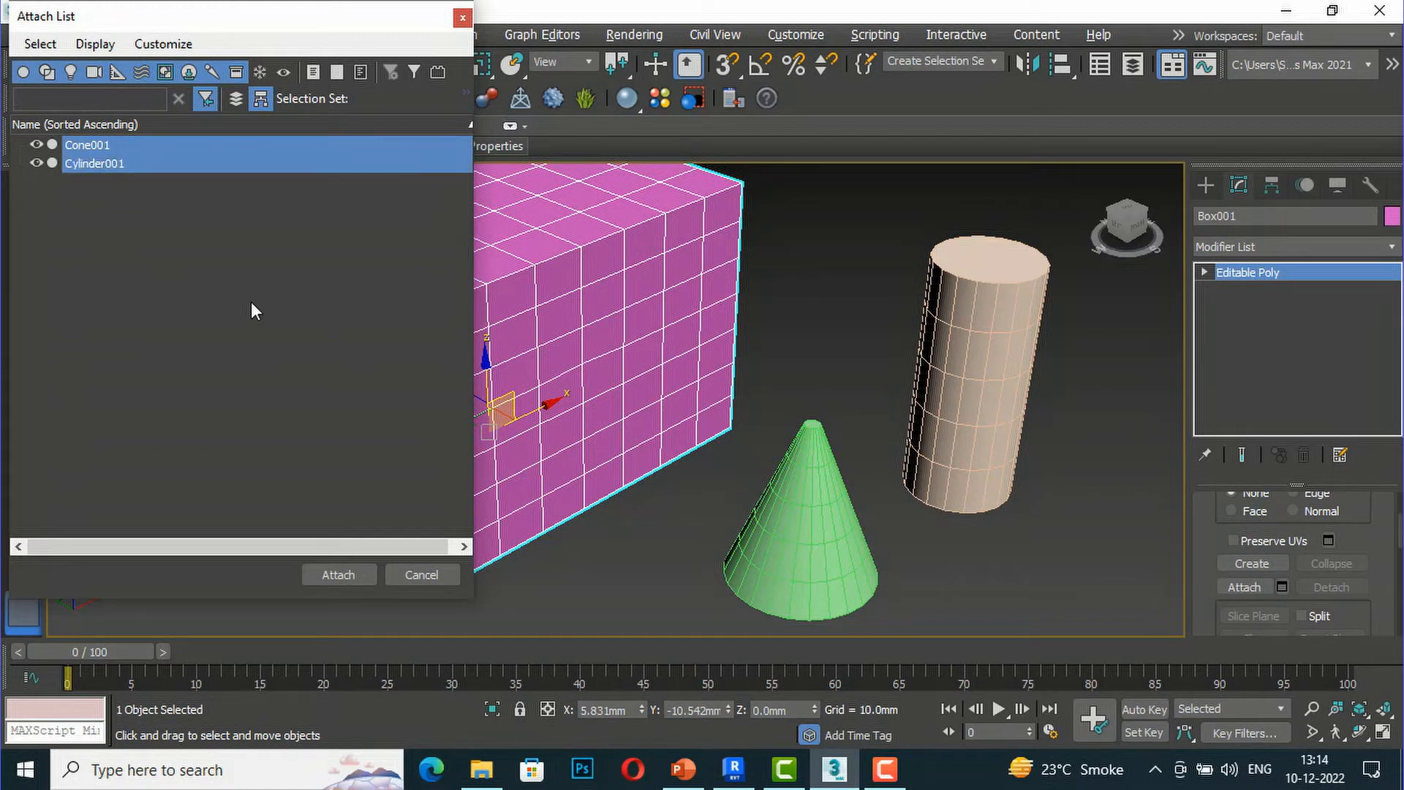
{"action": "left_click", "coordinate": [324, 575]}
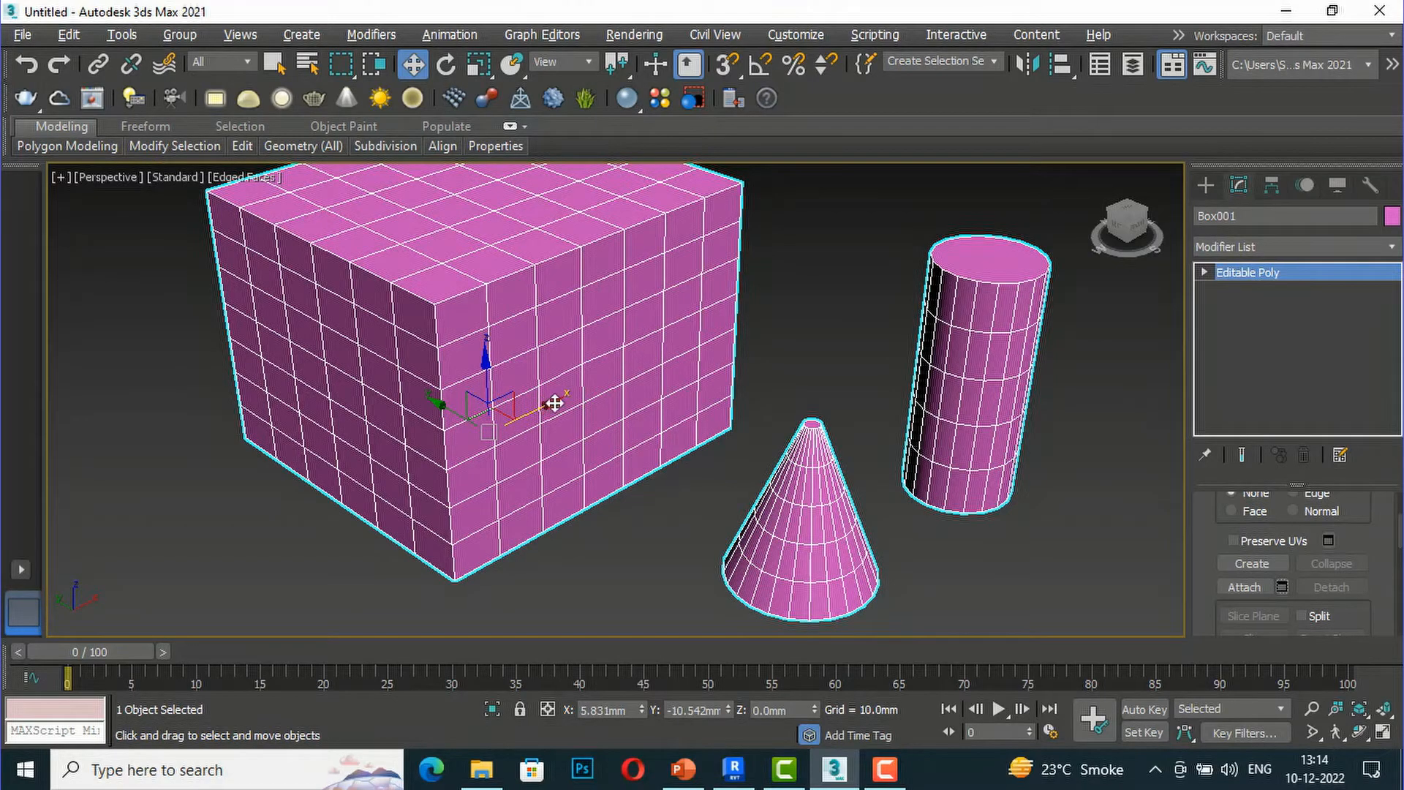
- Shift the attached box, cone and cylinder together across the ground plane and reselect the combined object
{"action": "left_click_drag", "start_coordinate": [583, 379], "coordinate": [577, 506]}
{"action": "right_click", "coordinate": [576, 506]}
{"action": "scroll", "coordinate": [813, 523], "scroll_direction": "down", "scroll_amount": 2}
{"action": "left_click_drag", "start_coordinate": [547, 422], "coordinate": [505, 521]}
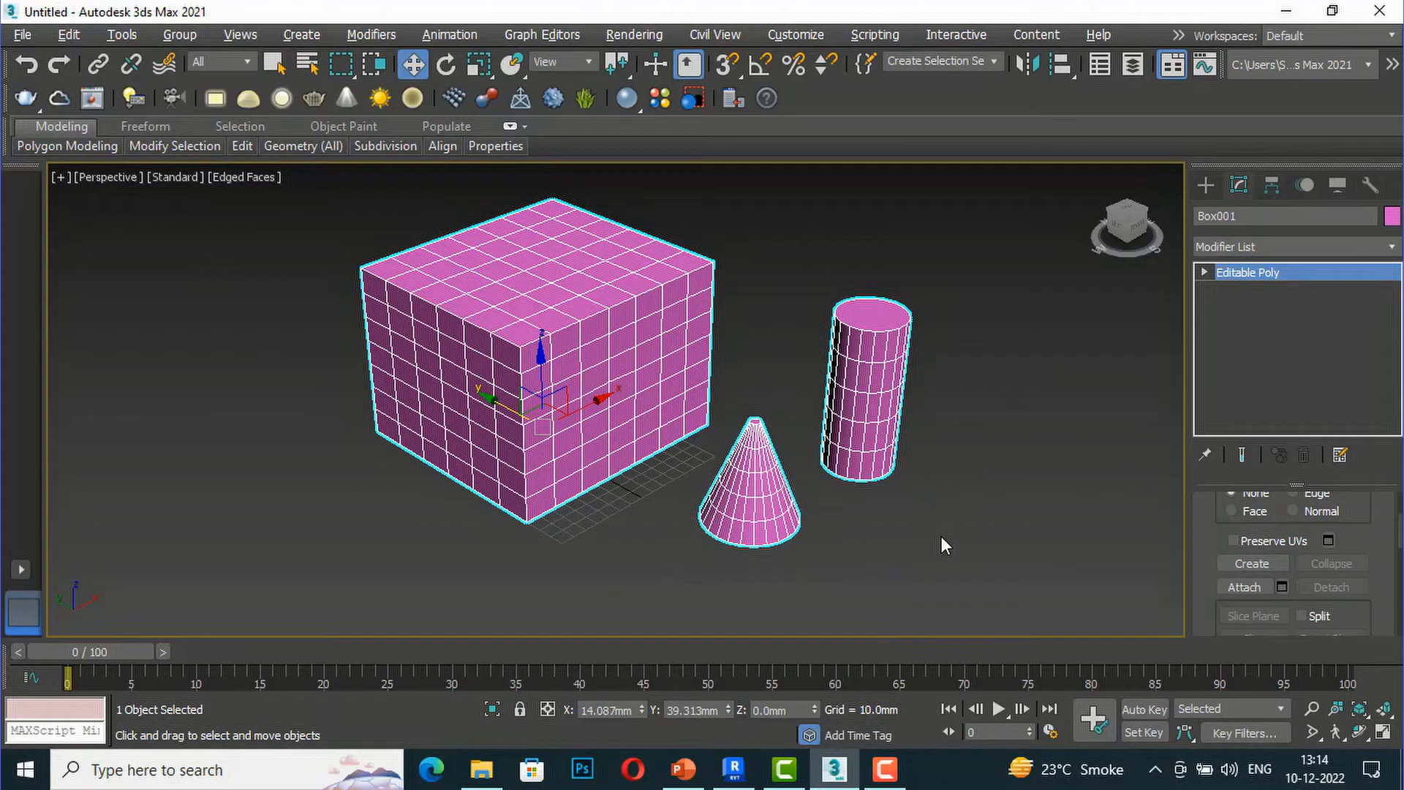
{"action": "left_click", "coordinate": [989, 530]}
{"action": "left_click", "coordinate": [651, 414]}
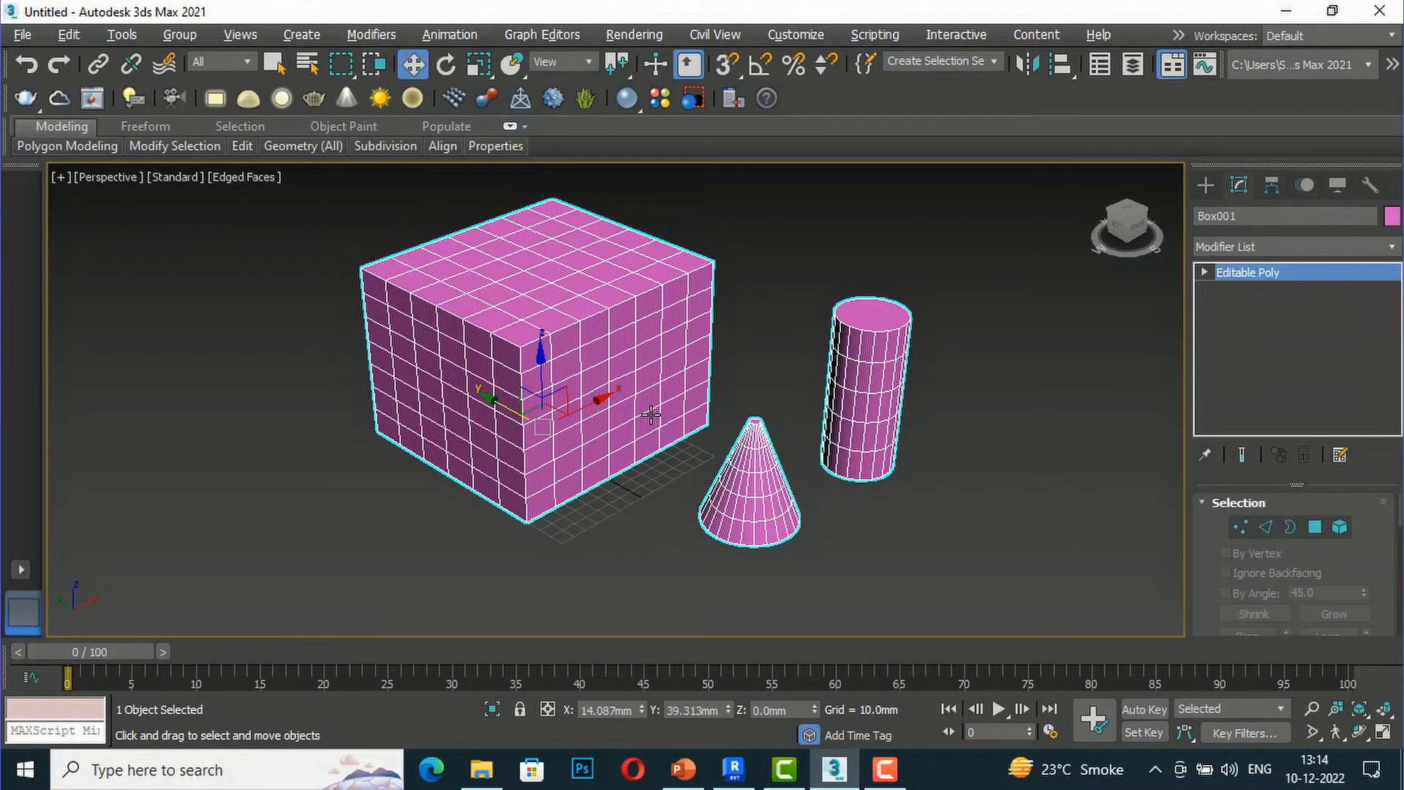
- At Vertex level, select all of the cylinder's vertices and move them about 123 mm along negative Y, away from the cone
{"action": "scroll", "coordinate": [1350, 573], "scroll_direction": "down", "scroll_amount": 1}
{"action": "scroll", "coordinate": [1350, 573], "scroll_direction": "up", "scroll_amount": 1}
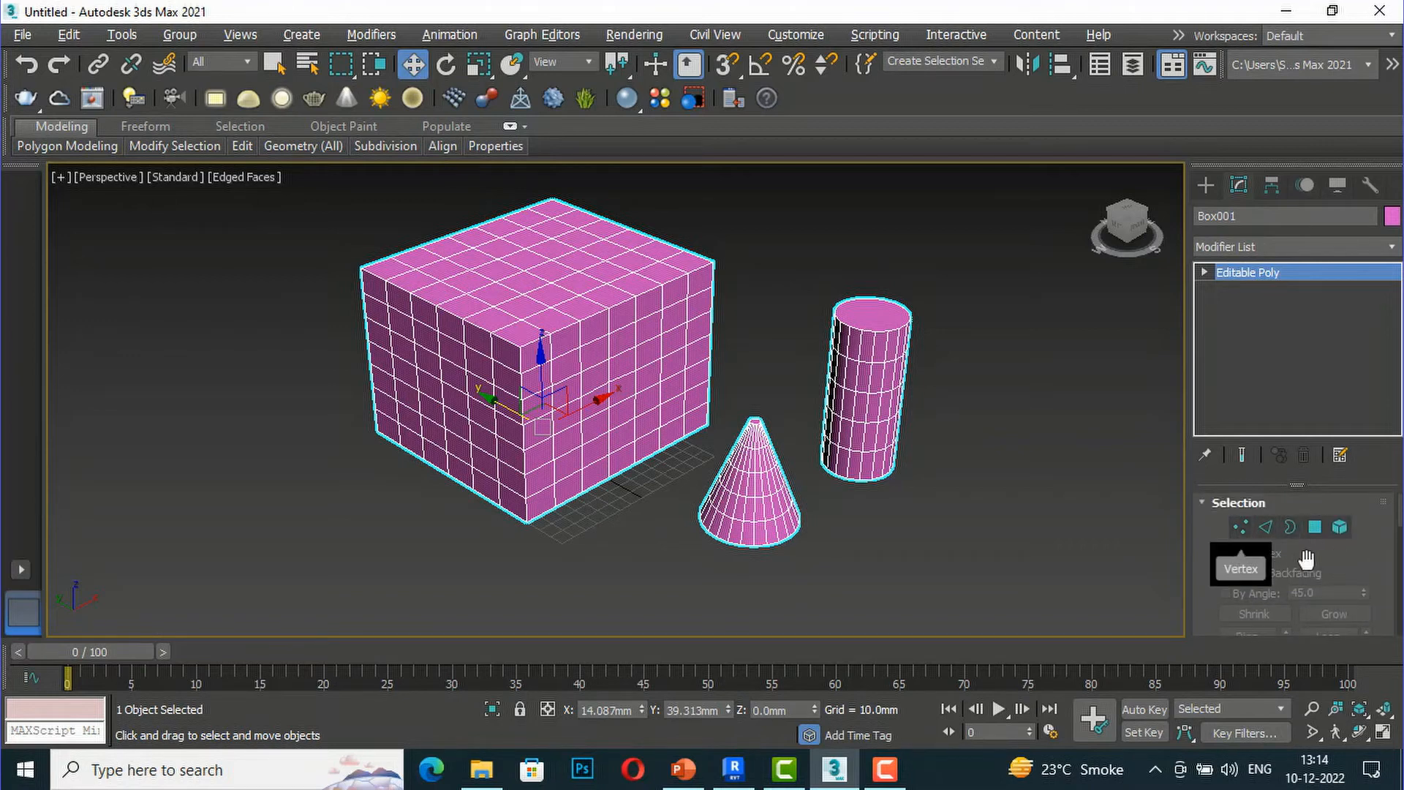
{"action": "left_click", "coordinate": [1241, 527]}
{"action": "scroll", "coordinate": [1352, 559], "scroll_direction": "down", "scroll_amount": 4}
{"action": "scroll", "coordinate": [1352, 559], "scroll_direction": "down", "scroll_amount": 5}
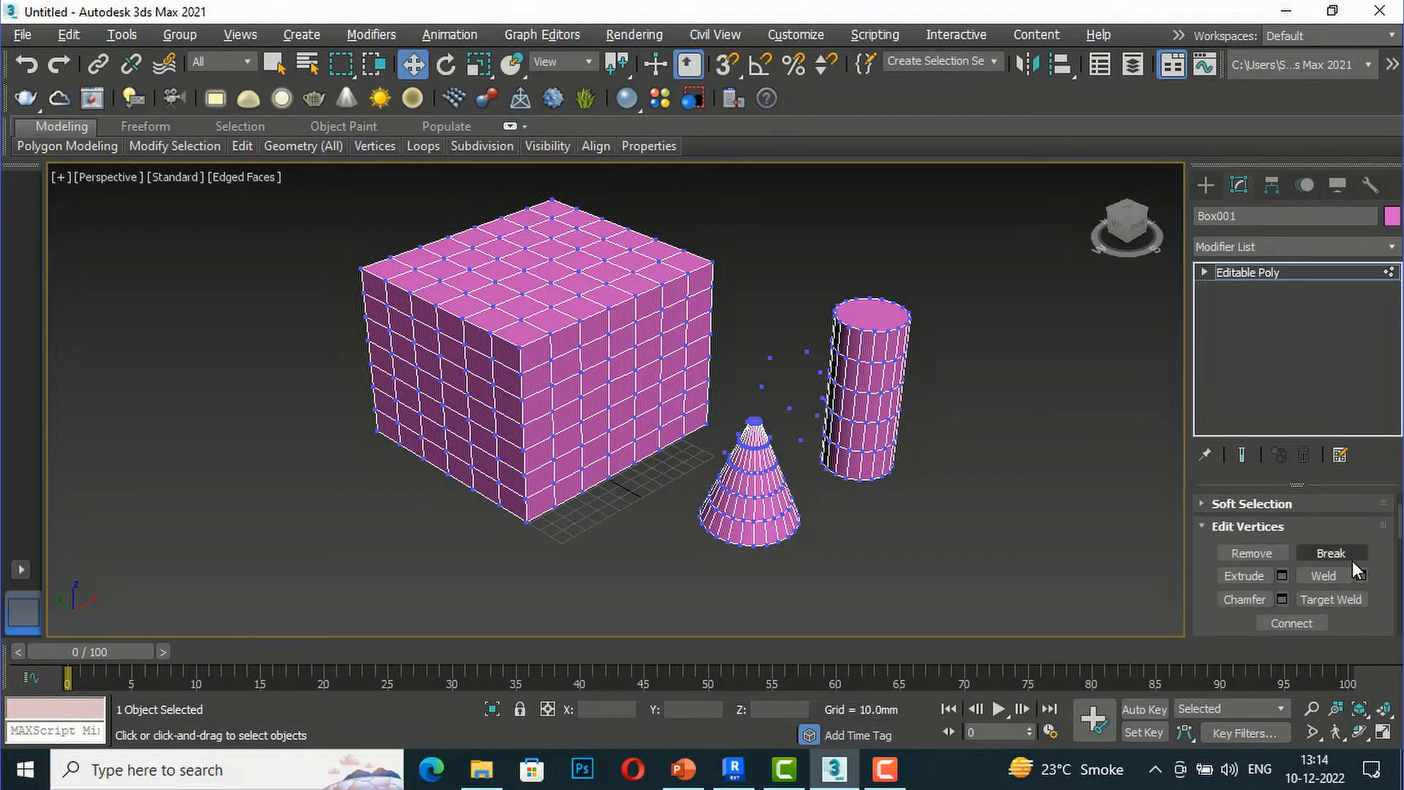
{"action": "scroll", "coordinate": [1353, 563], "scroll_direction": "down", "scroll_amount": 4}
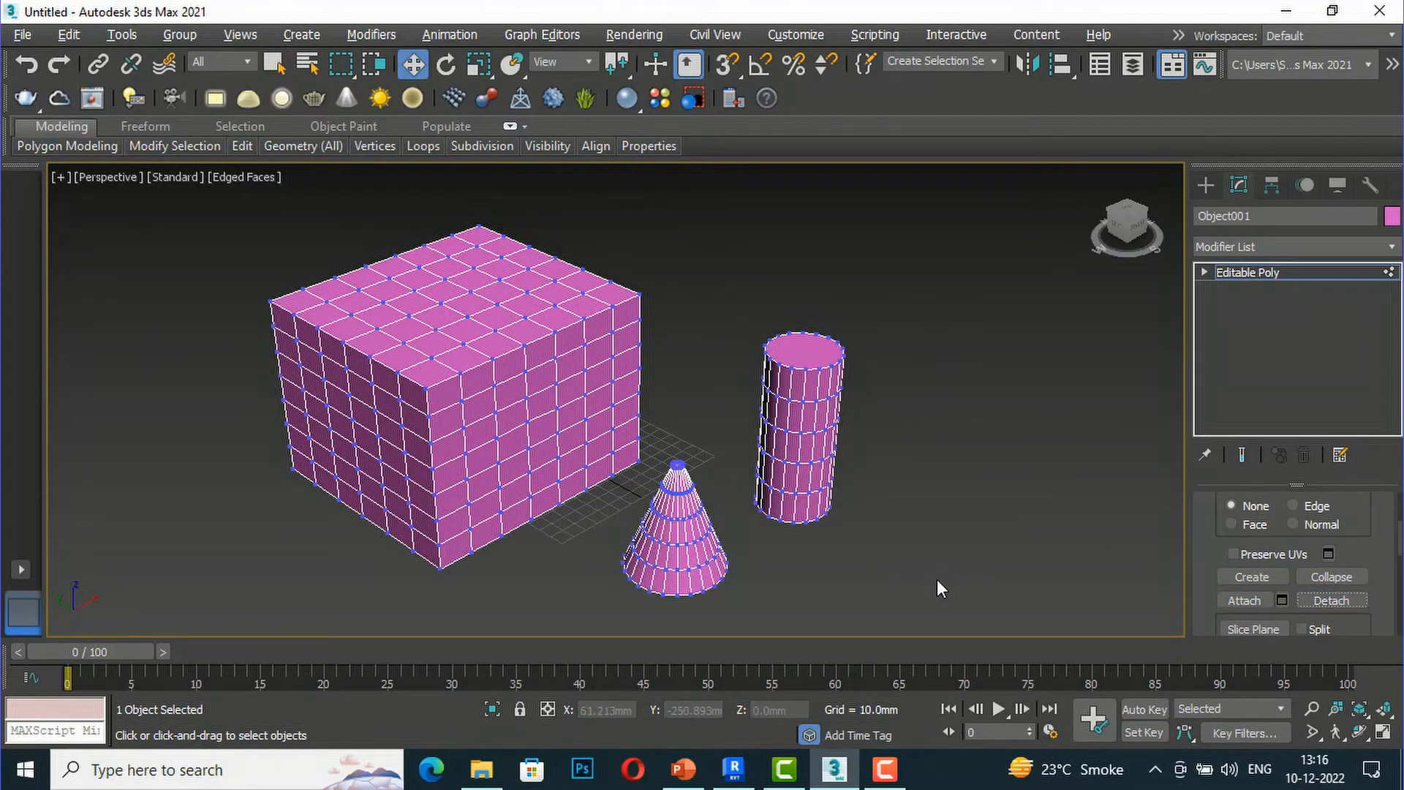
{"action": "left_click_drag", "start_coordinate": [937, 580], "coordinate": [757, 295]}
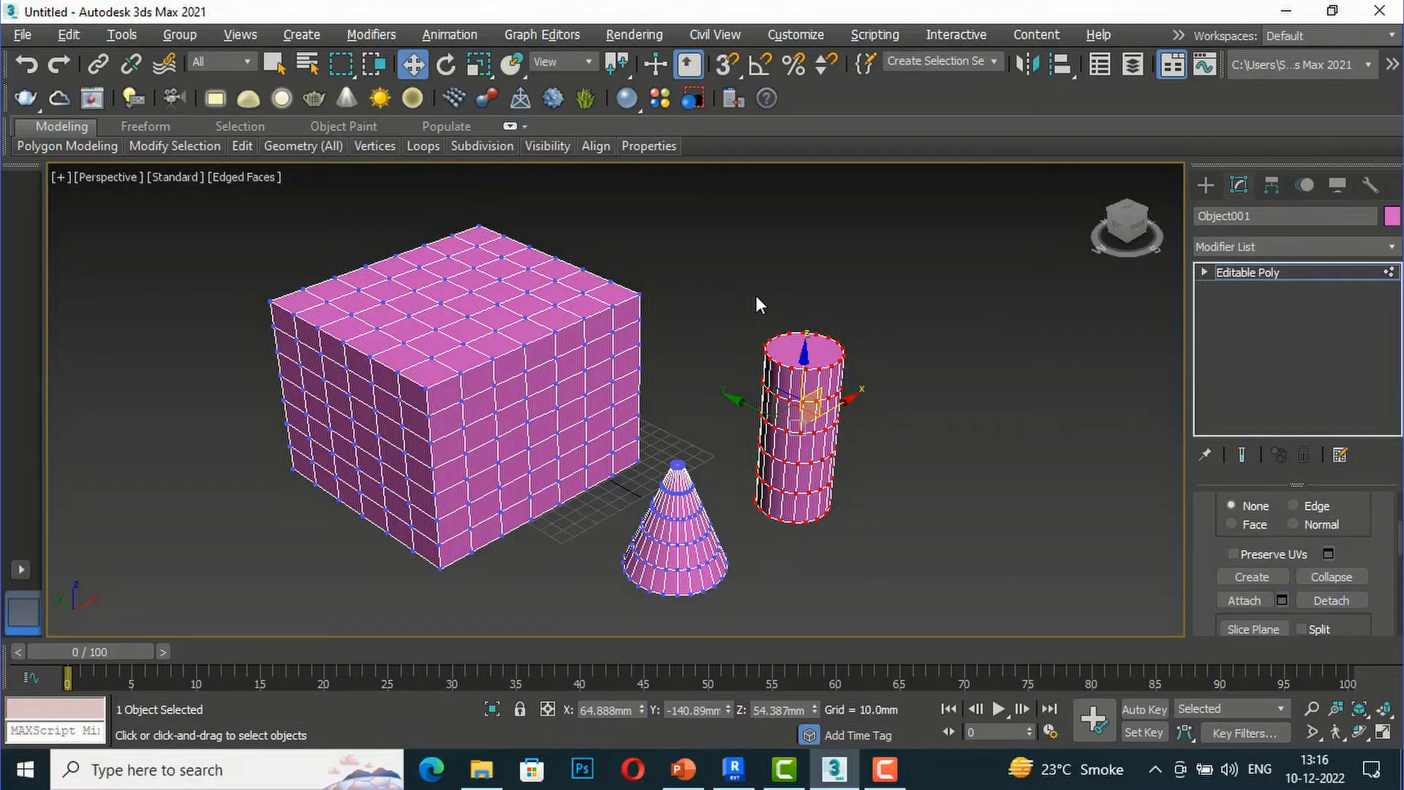
{"action": "left_click_drag", "start_coordinate": [737, 398], "coordinate": [913, 480]}
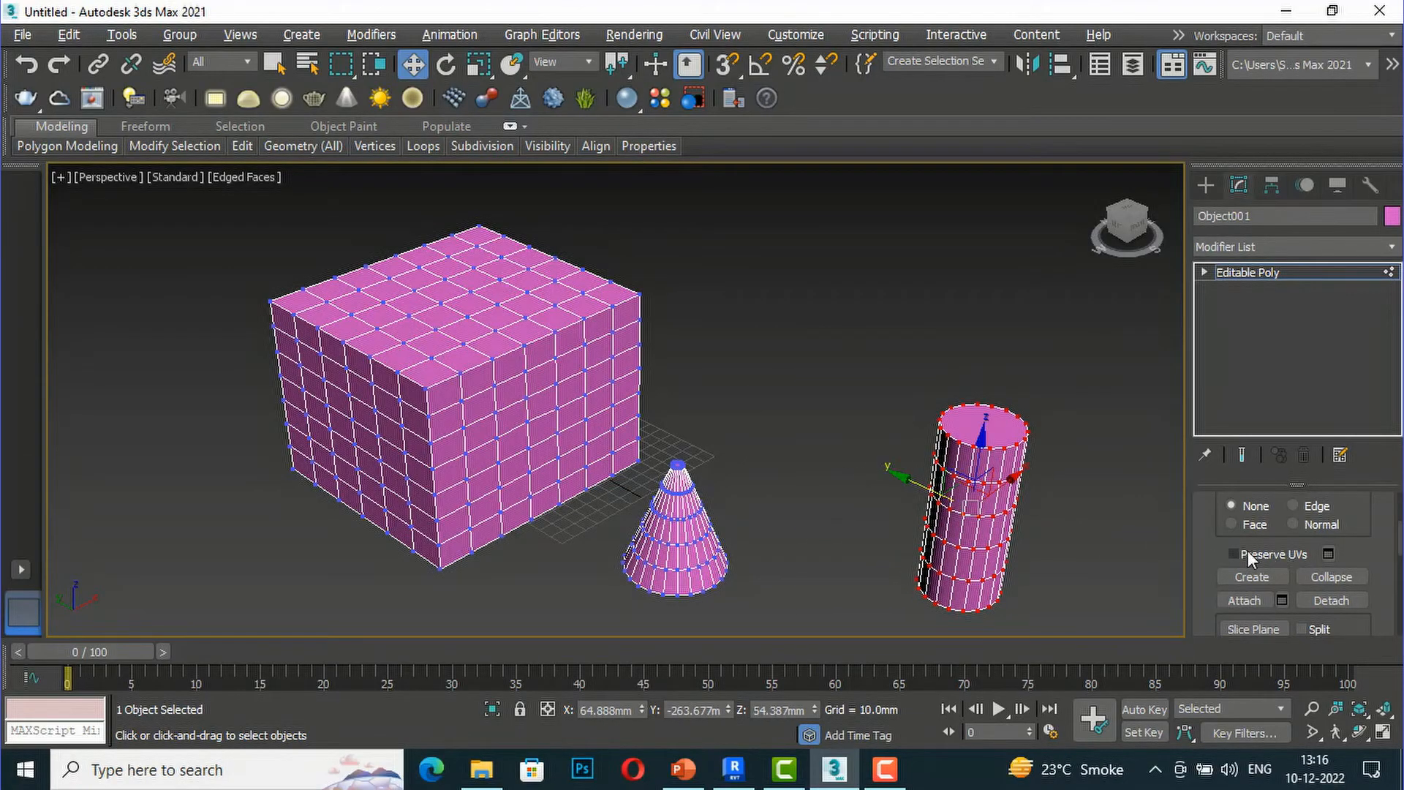
- Select all of the cone's vertices, move them about 93 mm along negative Y away from the box, and clear the selection
{"action": "left_click_drag", "start_coordinate": [783, 616], "coordinate": [626, 470]}
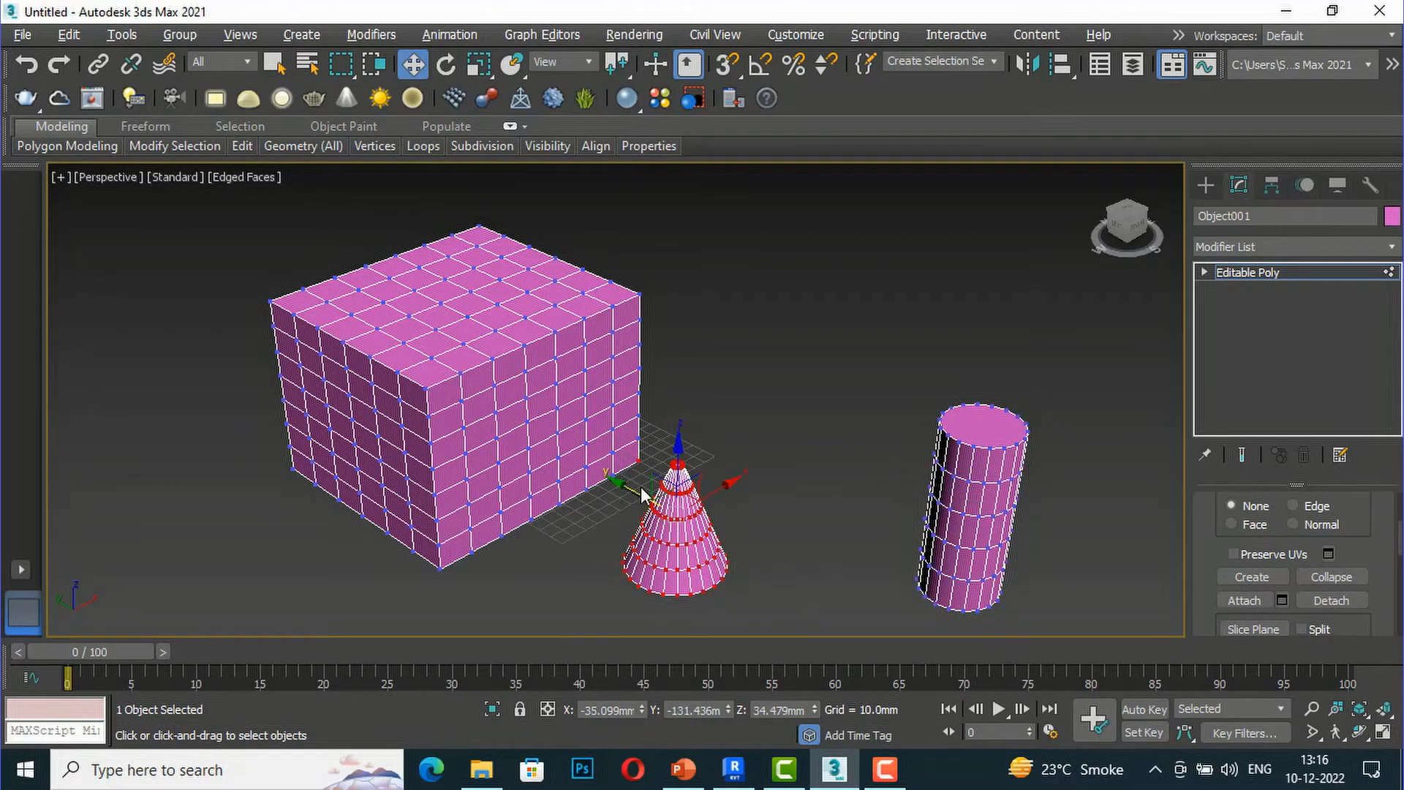
{"action": "left_click", "coordinate": [695, 392]}
{"action": "left_click_drag", "start_coordinate": [802, 613], "coordinate": [659, 423]}
{"action": "left_click_drag", "start_coordinate": [803, 598], "coordinate": [798, 552]}
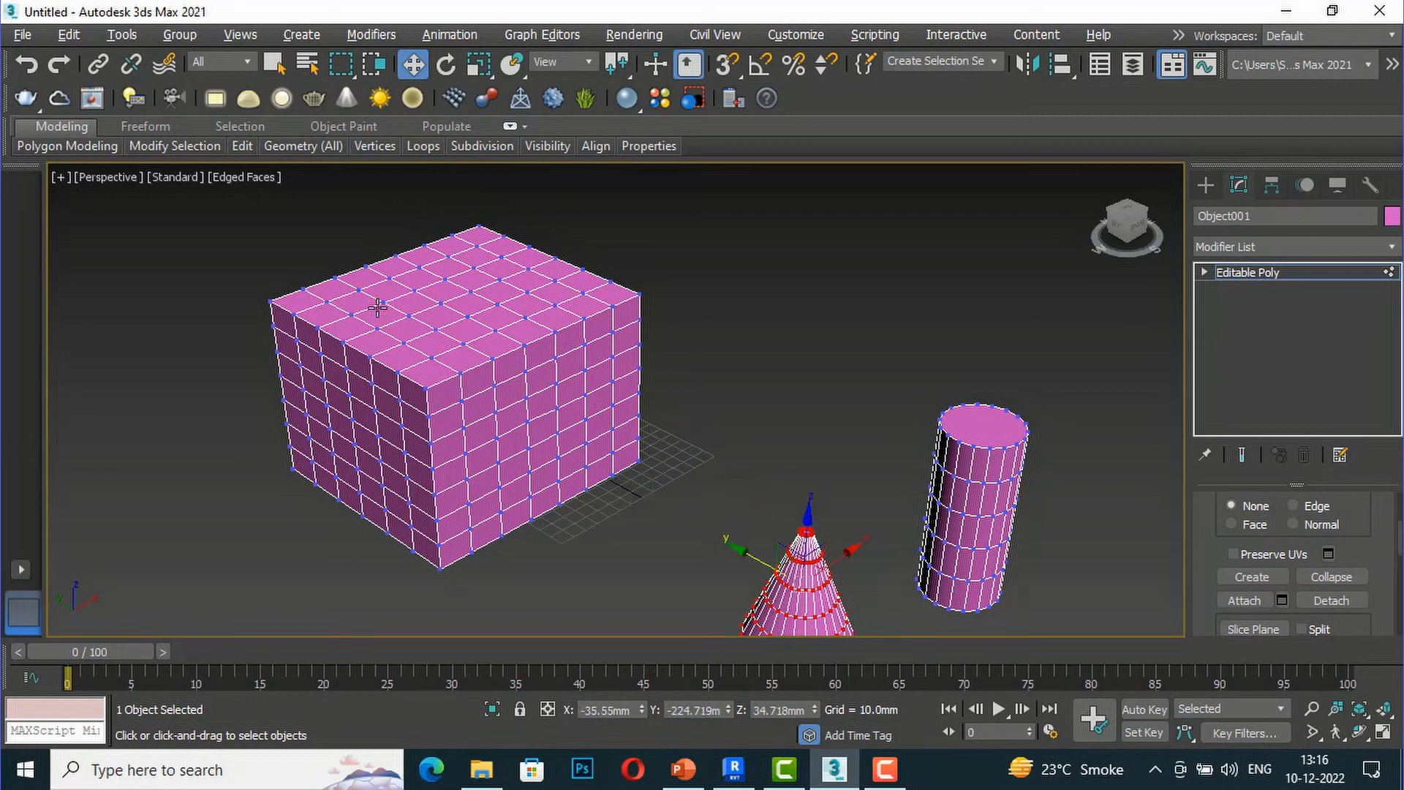
{"action": "left_click", "coordinate": [804, 309]}
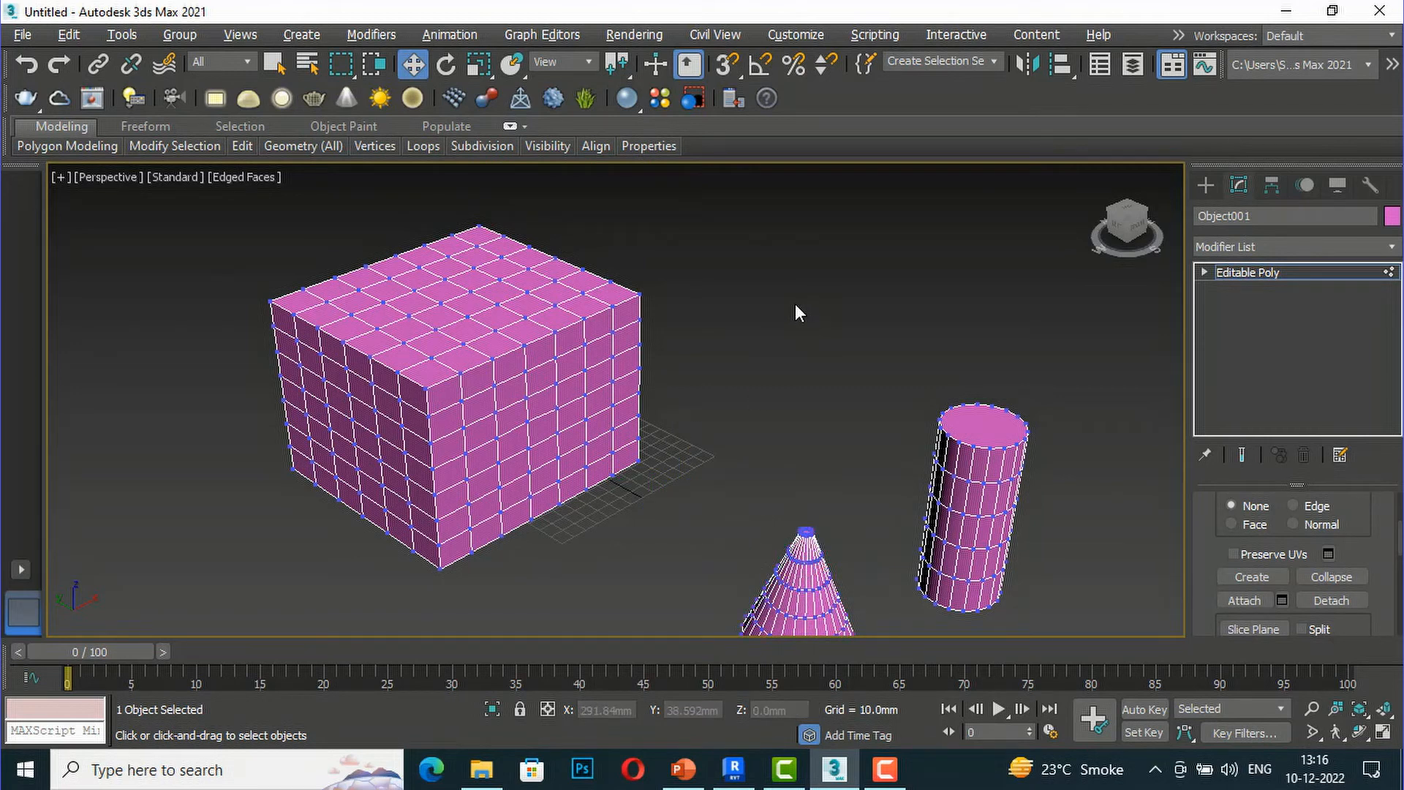
{"action": "scroll", "coordinate": [796, 304], "scroll_direction": "down", "scroll_amount": 3}
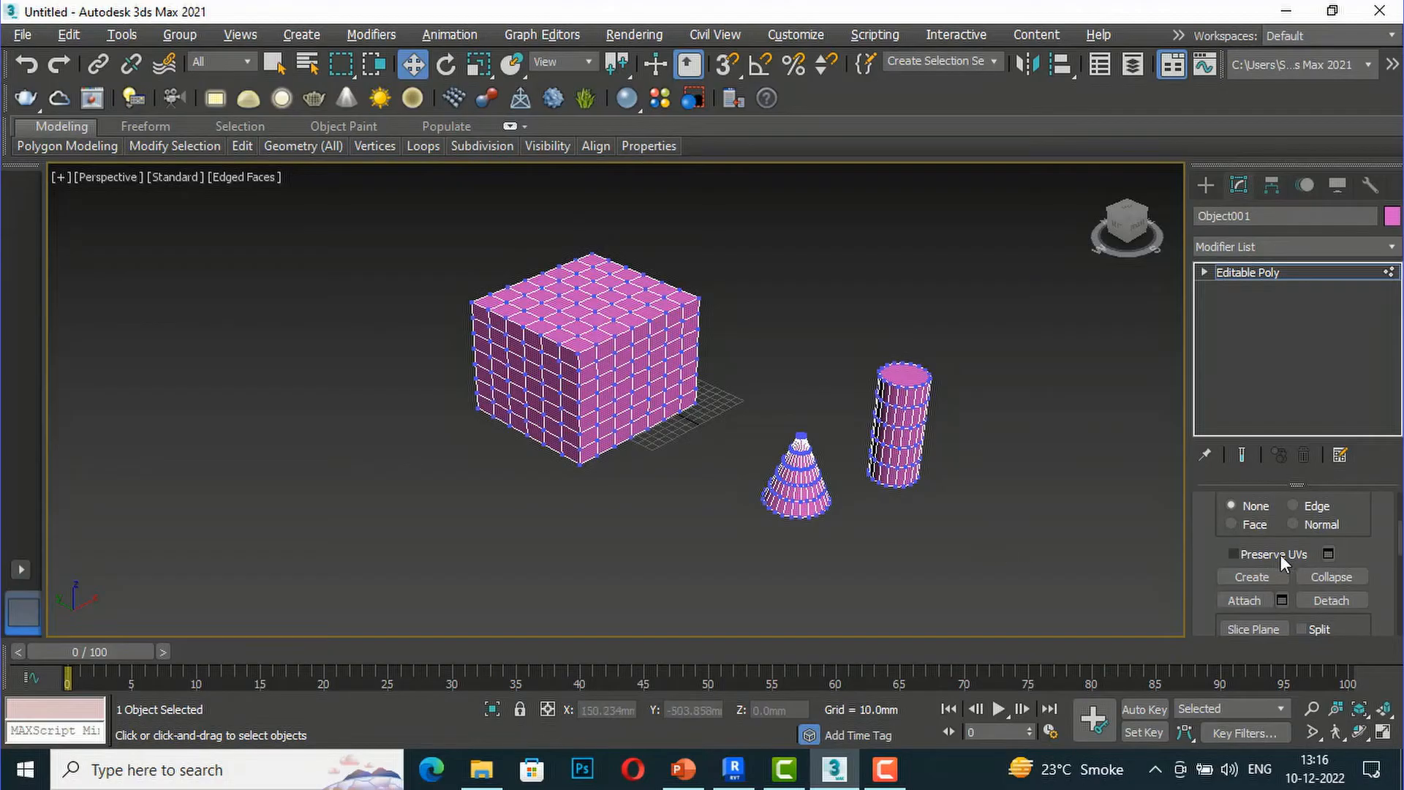
- Activate Slice Plane on the combined object and lower the plane along Z to about 45 mm
{"action": "scroll", "coordinate": [1282, 556], "scroll_direction": "down", "scroll_amount": 1}
{"action": "scroll", "coordinate": [1271, 618], "scroll_direction": "up", "scroll_amount": 1}
{"action": "scroll", "coordinate": [1260, 629], "scroll_direction": "down", "scroll_amount": 1}
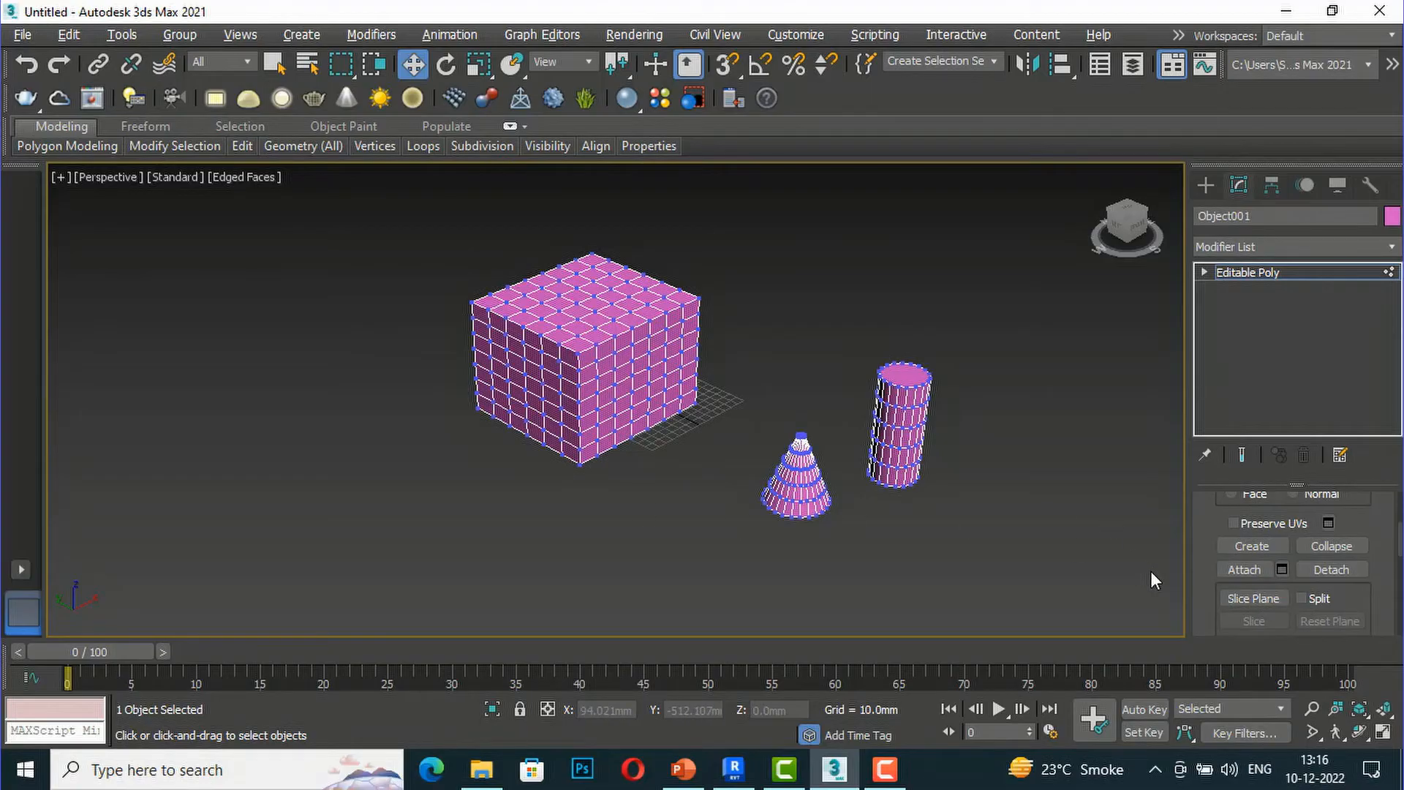
{"action": "scroll", "coordinate": [1169, 570], "scroll_direction": "down", "scroll_amount": 5}
{"action": "scroll", "coordinate": [1169, 569], "scroll_direction": "up", "scroll_amount": 5}
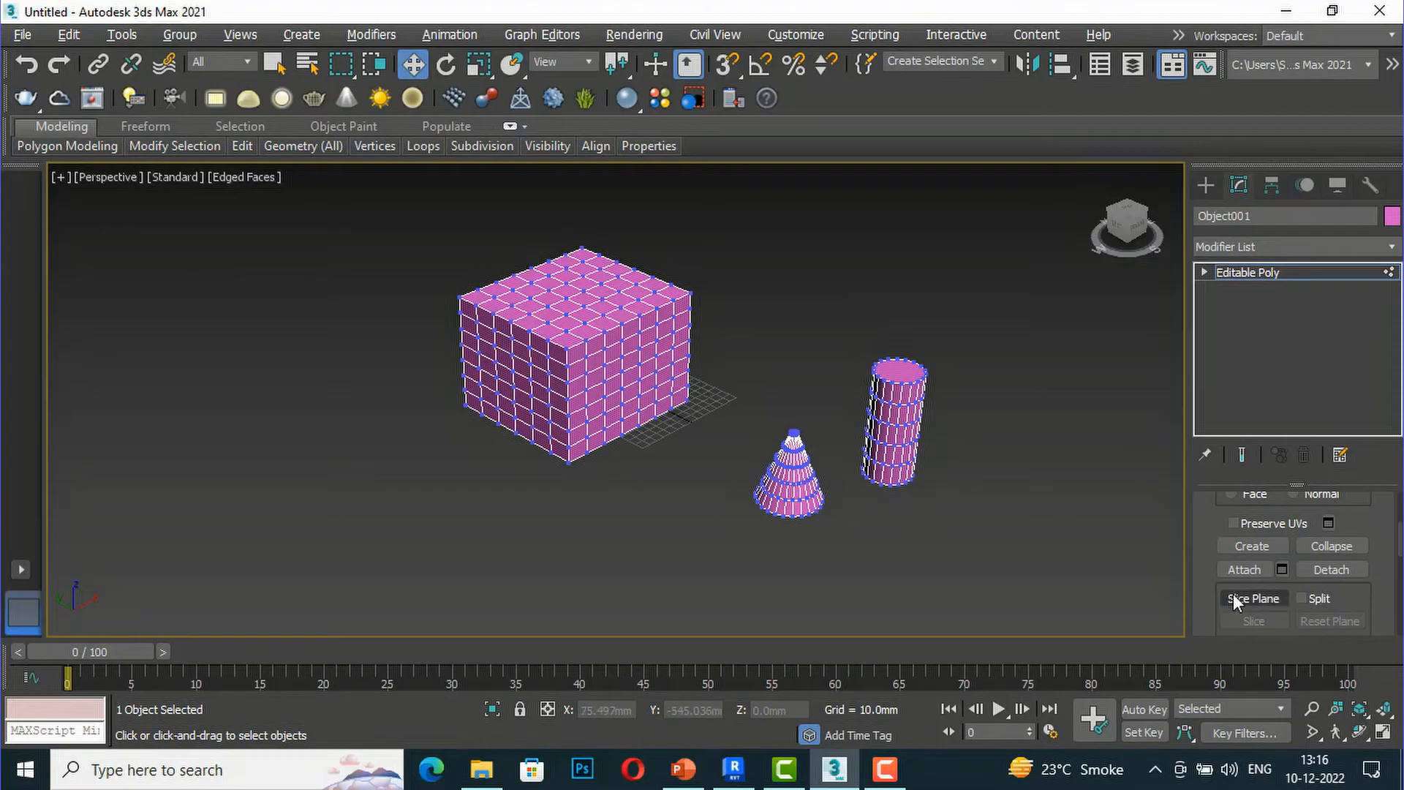
{"action": "left_click", "coordinate": [1252, 599]}
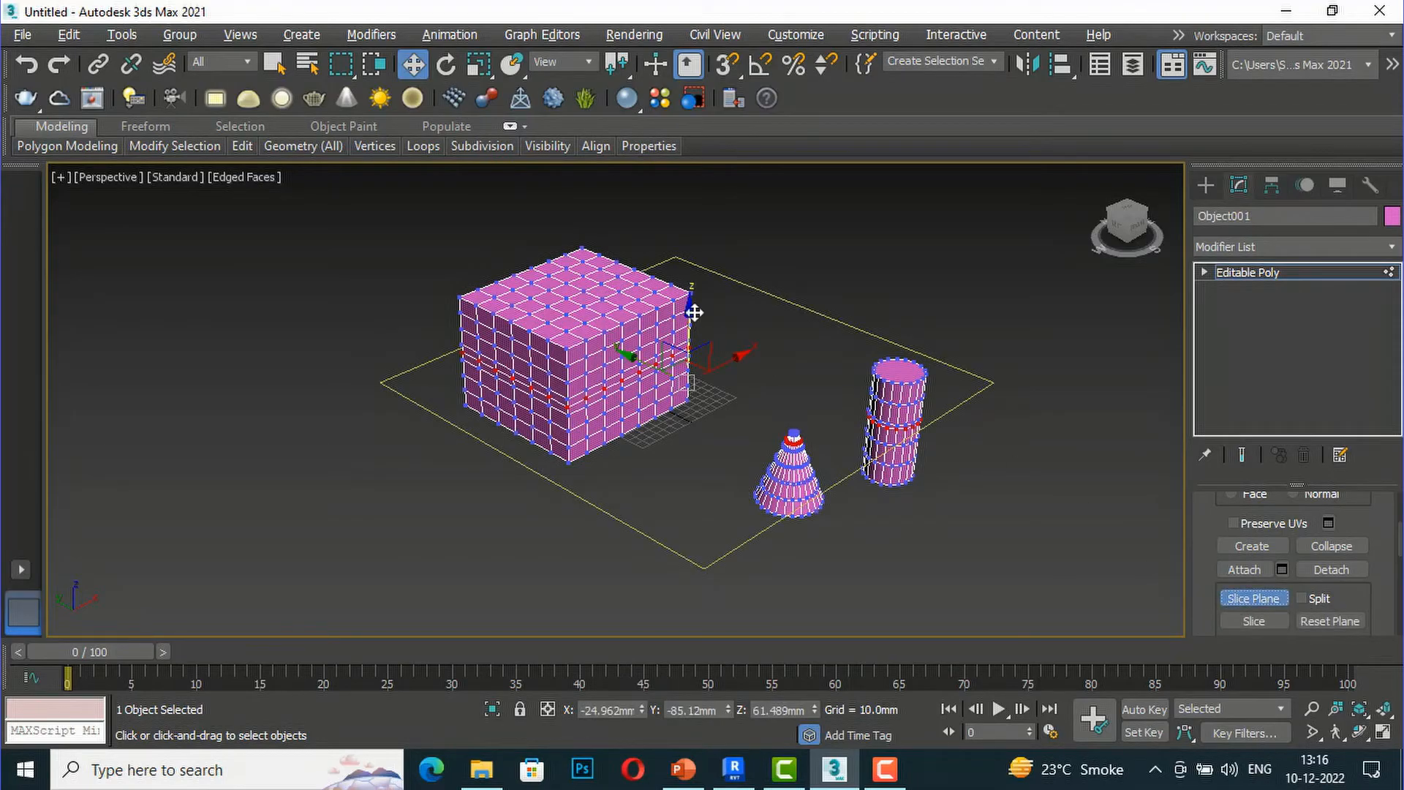
{"action": "mouse_move", "coordinate": [694, 312]}
{"action": "left_mouse_down"}
{"action": "mouse_move", "coordinate": [687, 276]}
{"action": "mouse_move", "coordinate": [680, 303]}
{"action": "left_mouse_up"}
{"action": "scroll", "coordinate": [627, 335], "scroll_direction": "up", "scroll_amount": 5}
{"action": "scroll", "coordinate": [768, 343], "scroll_direction": "down", "scroll_amount": 6}
{"action": "left_click_drag", "start_coordinate": [756, 277], "coordinate": [740, 301]}
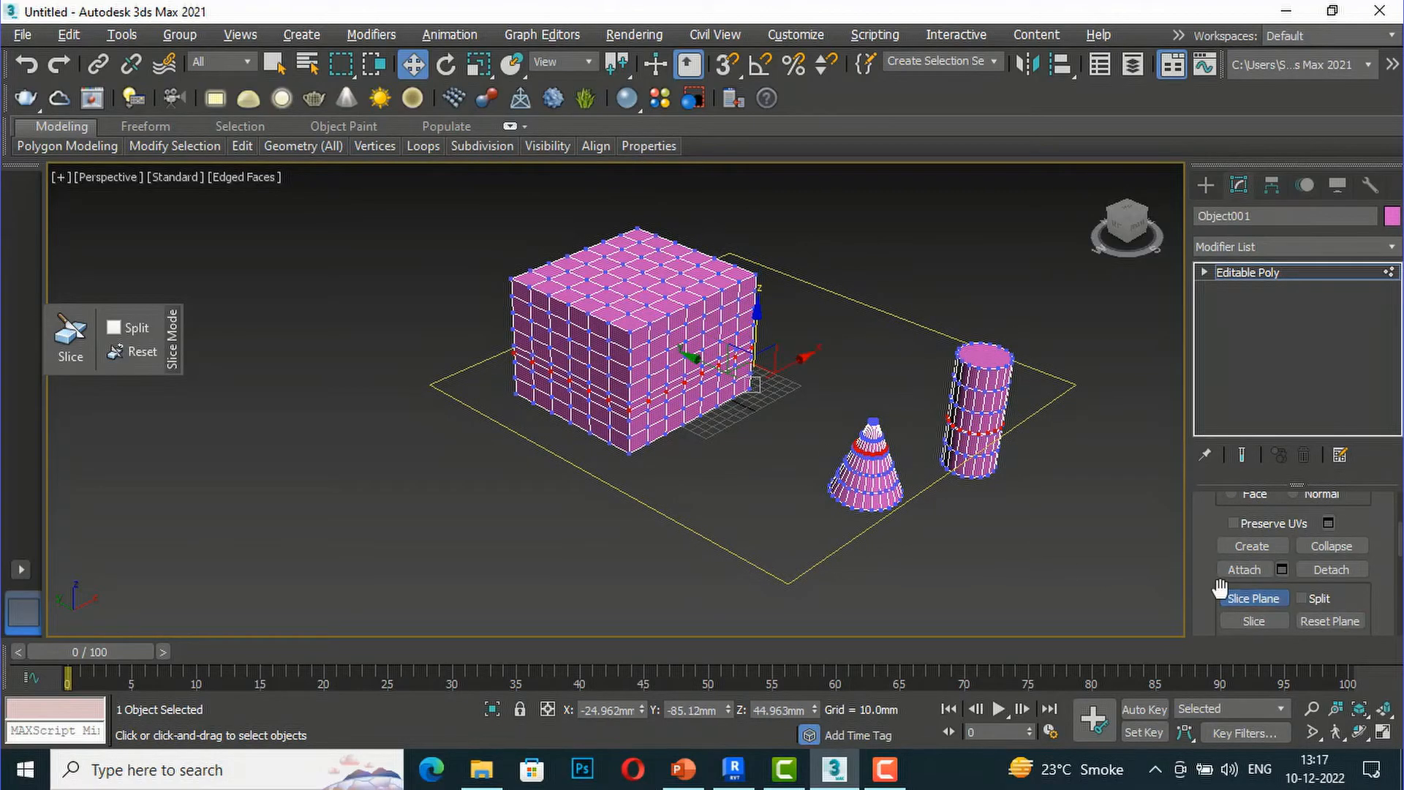
- Enable Split and slice the box, cone and cylinder at the plane, and again with the plane at Z 50.693 mm
{"action": "scroll", "coordinate": [1348, 589], "scroll_direction": "down", "scroll_amount": 2}
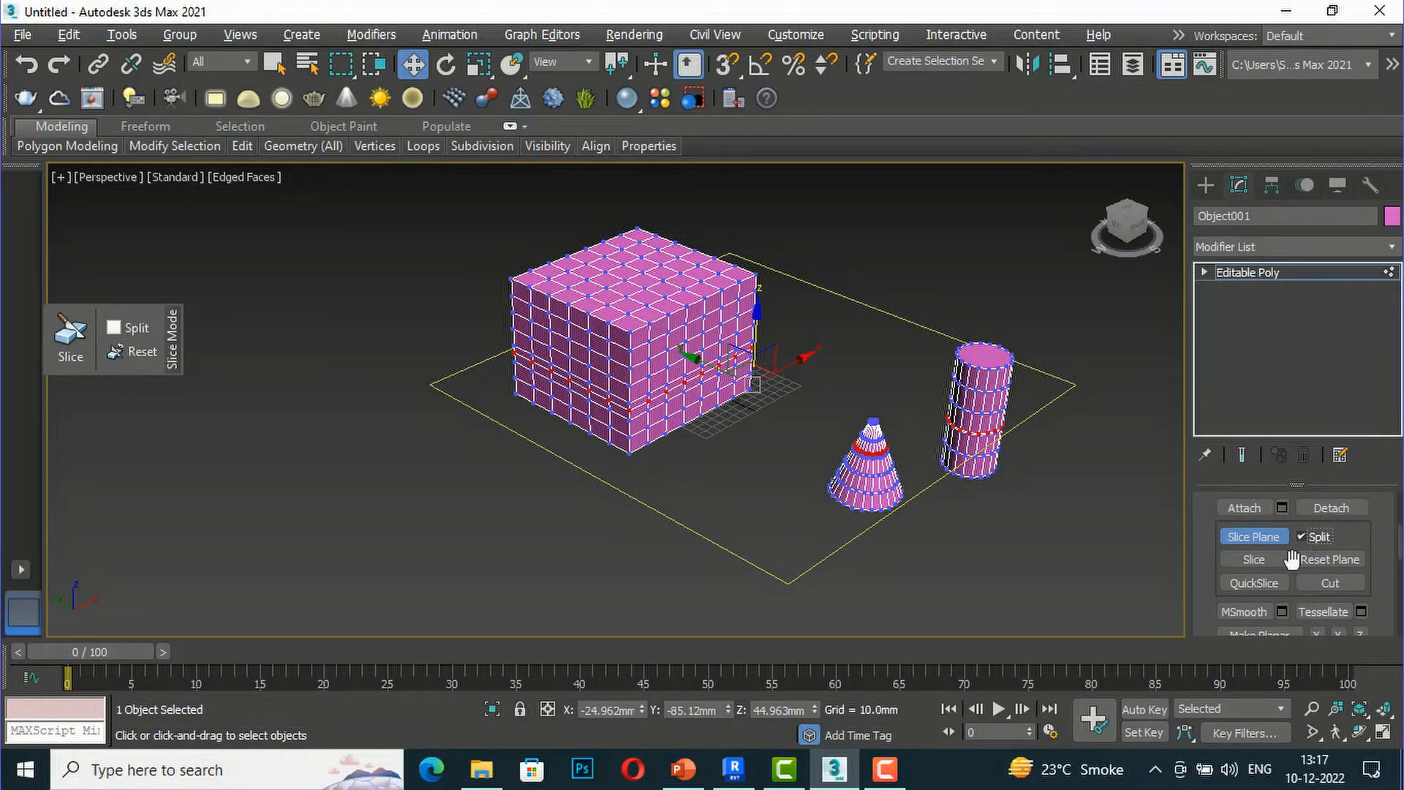
{"action": "left_click", "coordinate": [1301, 538]}
{"action": "left_click", "coordinate": [1269, 556]}
{"action": "left_click", "coordinate": [885, 768]}
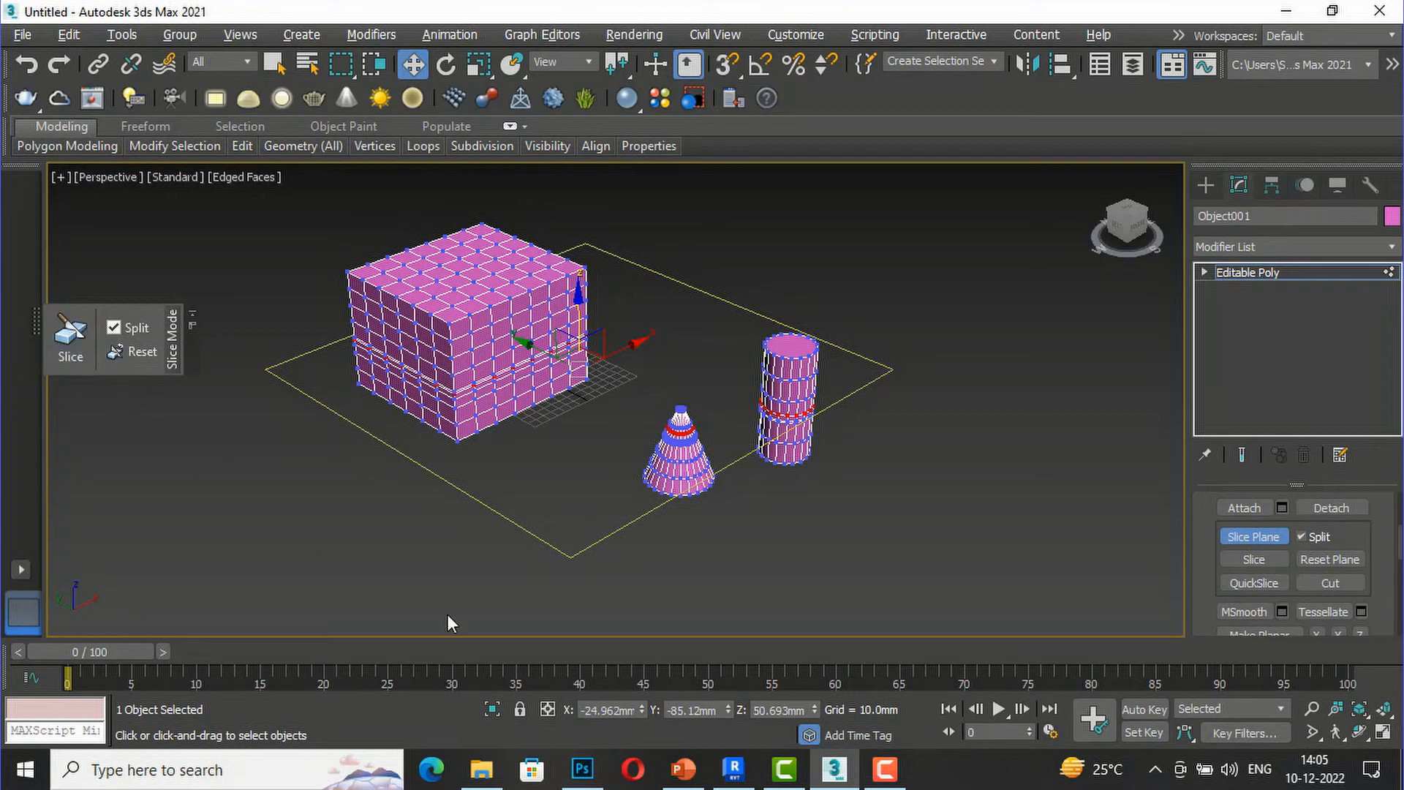
{"action": "left_click", "coordinate": [1266, 558]}
{"action": "scroll", "coordinate": [662, 464], "scroll_direction": "up", "scroll_amount": 5}
{"action": "scroll", "coordinate": [658, 460], "scroll_direction": "down", "scroll_amount": 3}
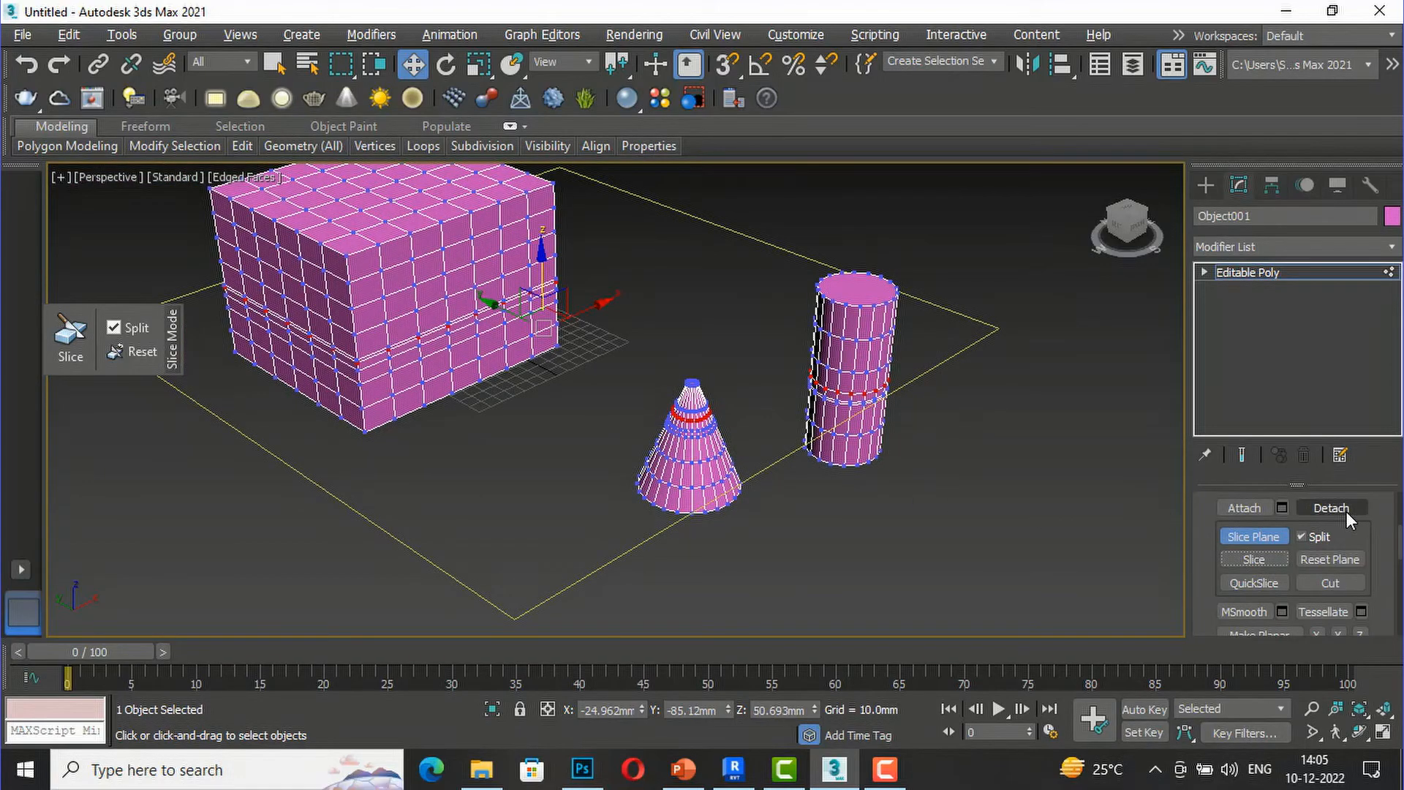
- At Element level, select the split pieces of the box, cone and cylinder one by one to check their separation, and deselect them
{"action": "scroll", "coordinate": [1383, 533], "scroll_direction": "up", "scroll_amount": 5}
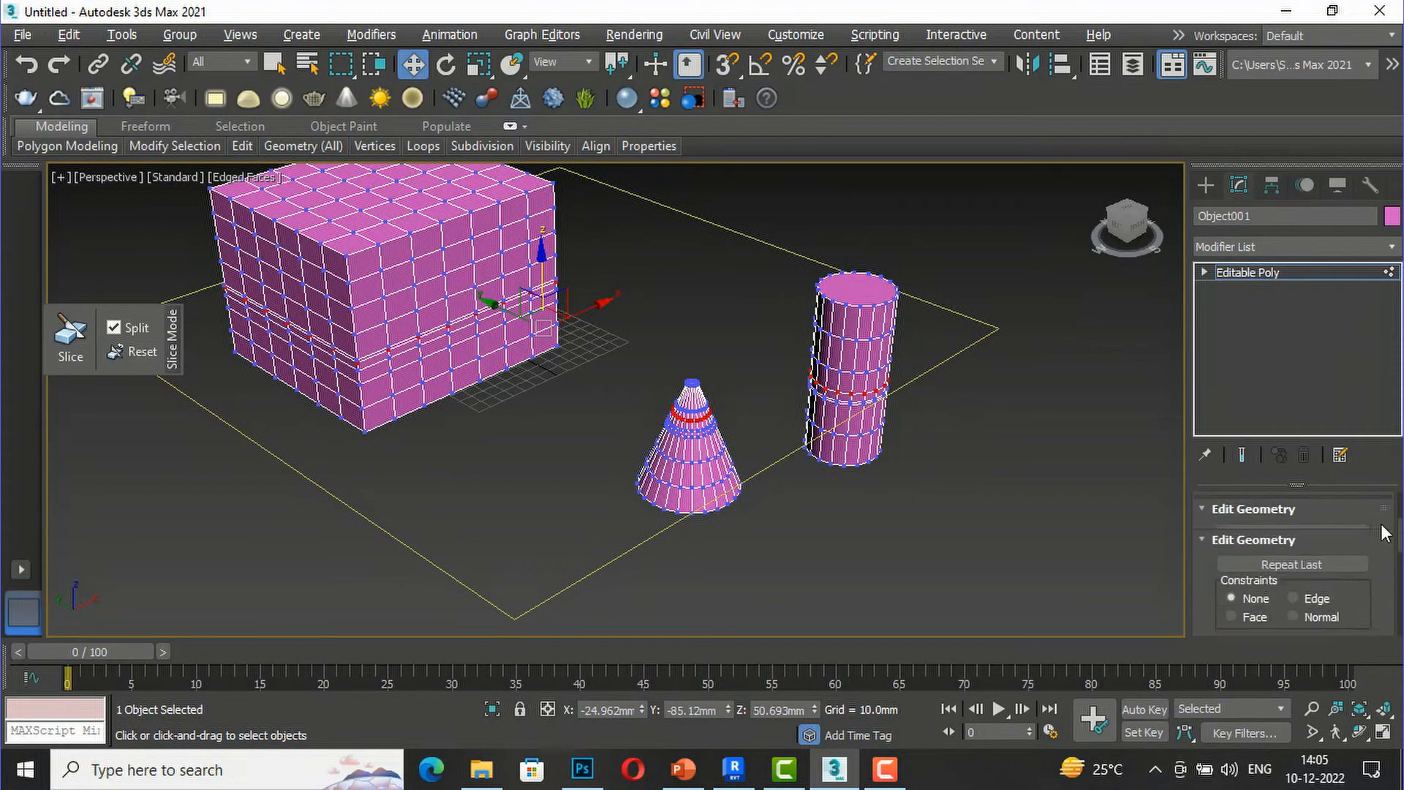
{"action": "scroll", "coordinate": [1384, 533], "scroll_direction": "up", "scroll_amount": 5}
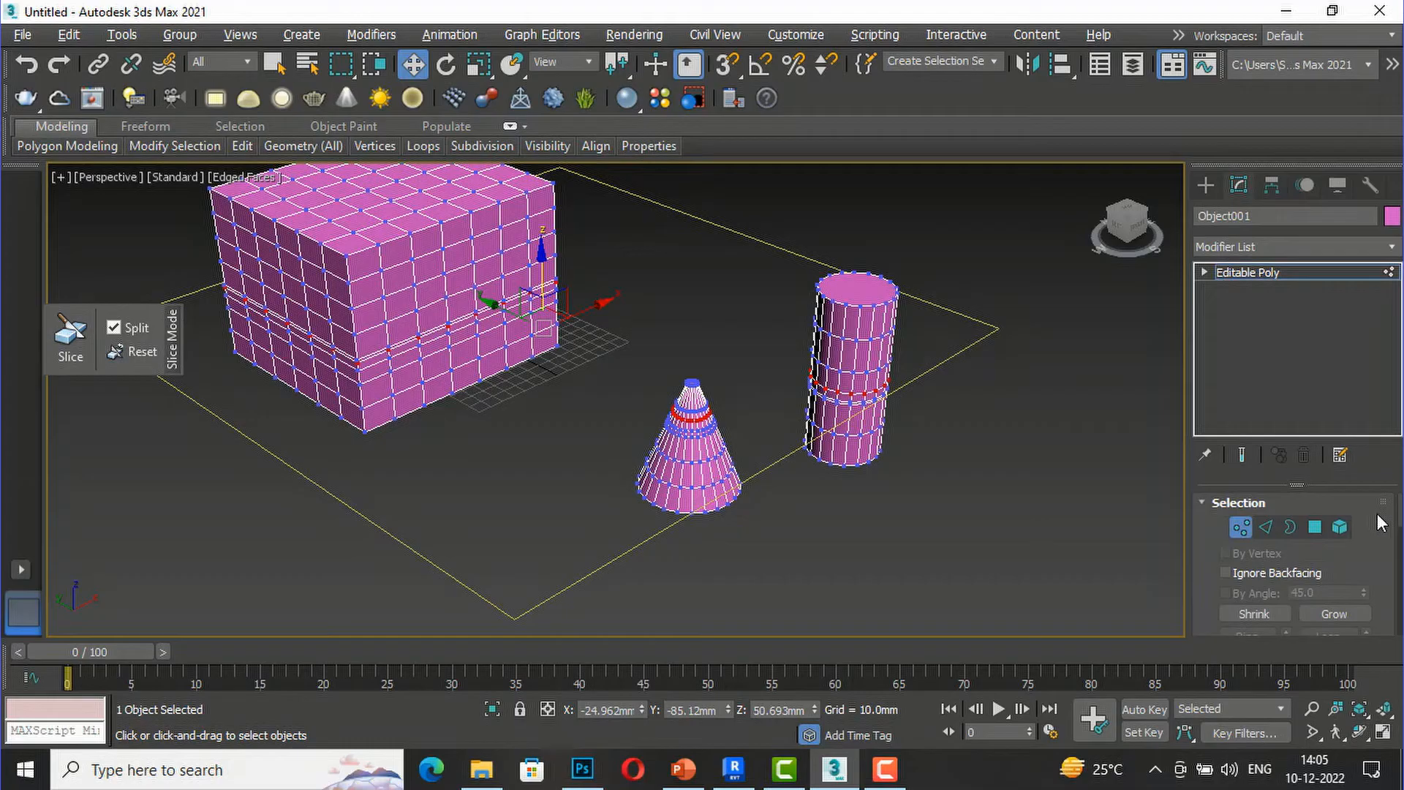
{"action": "left_click", "coordinate": [1340, 525]}
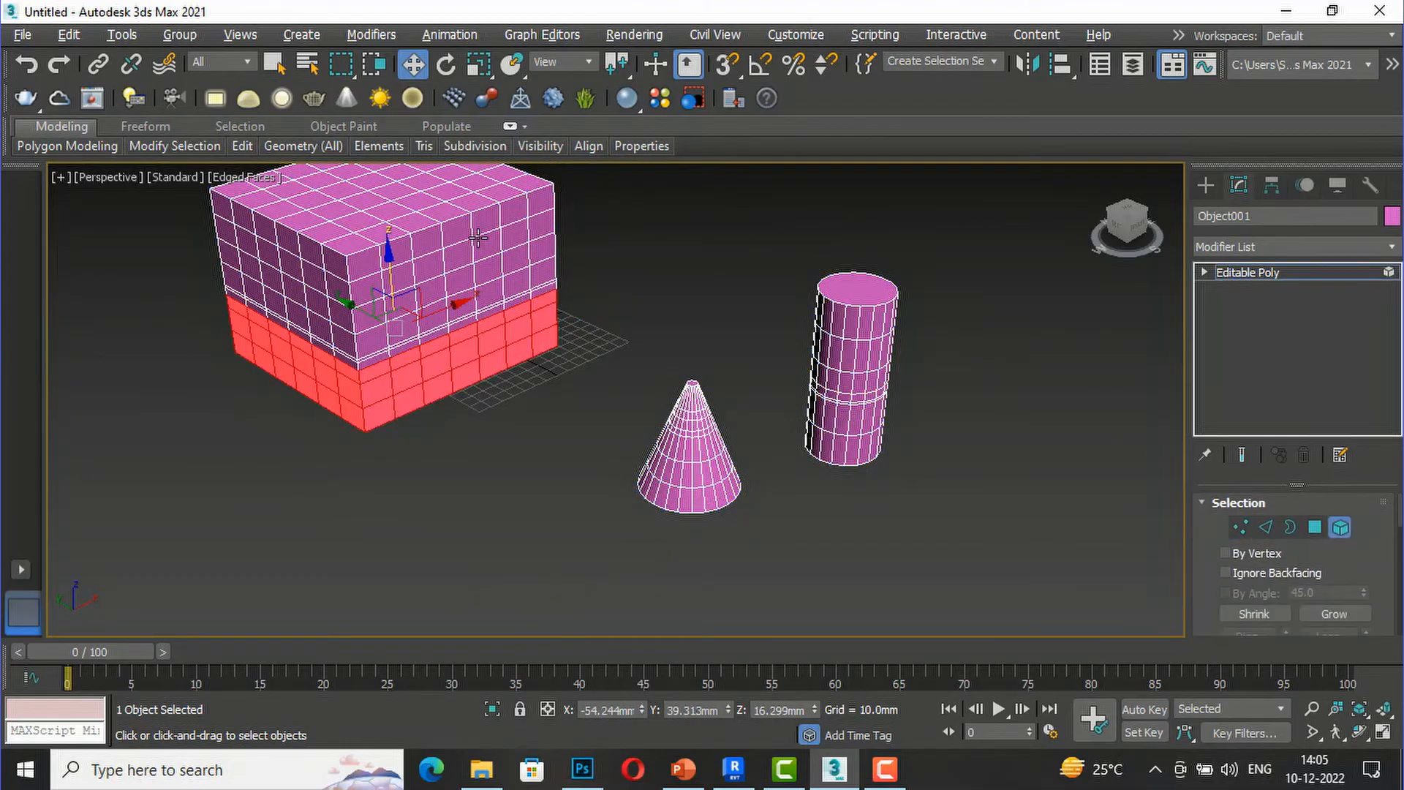
{"action": "left_click", "coordinate": [477, 235]}
{"action": "left_click", "coordinate": [463, 357]}
{"action": "left_click", "coordinate": [685, 474]}
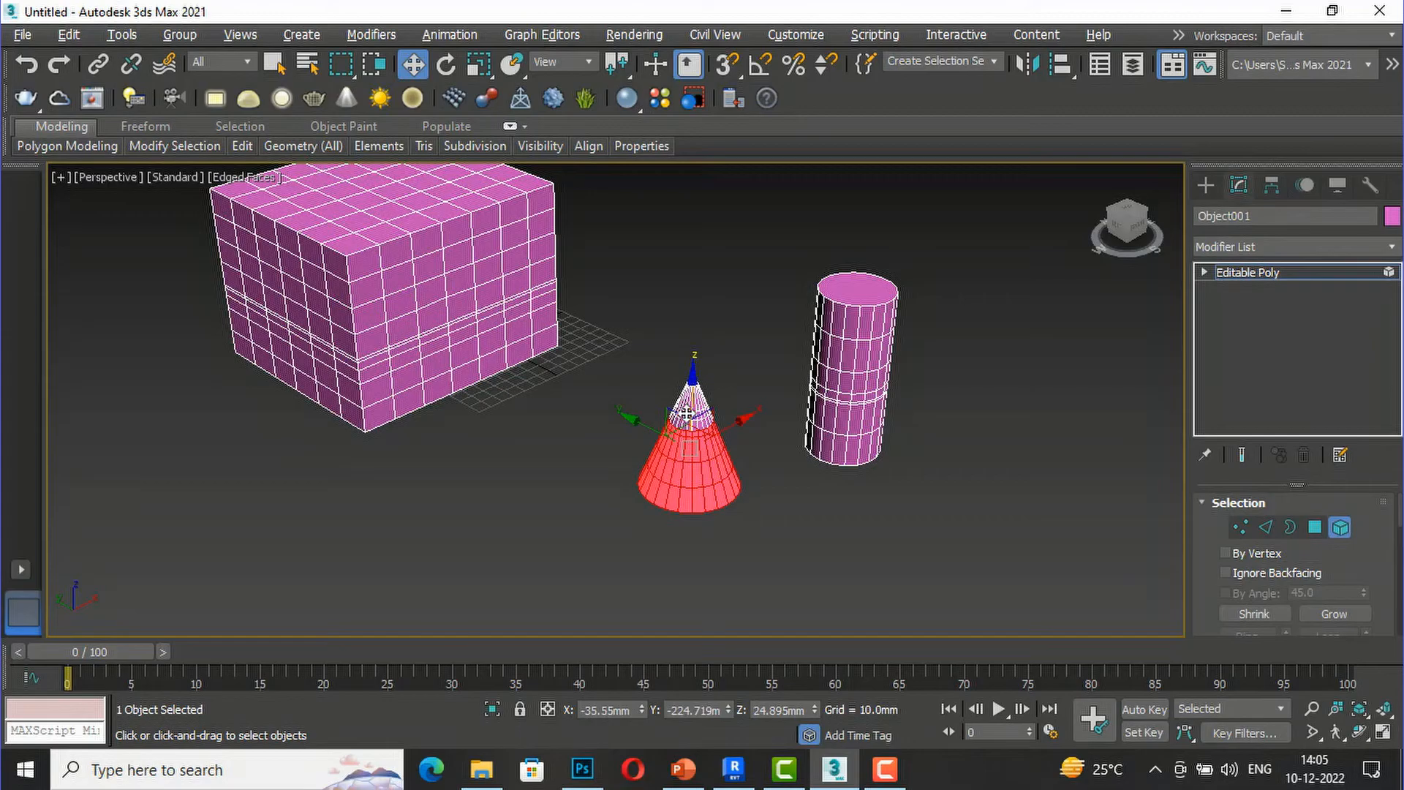
{"action": "left_click", "coordinate": [863, 341]}
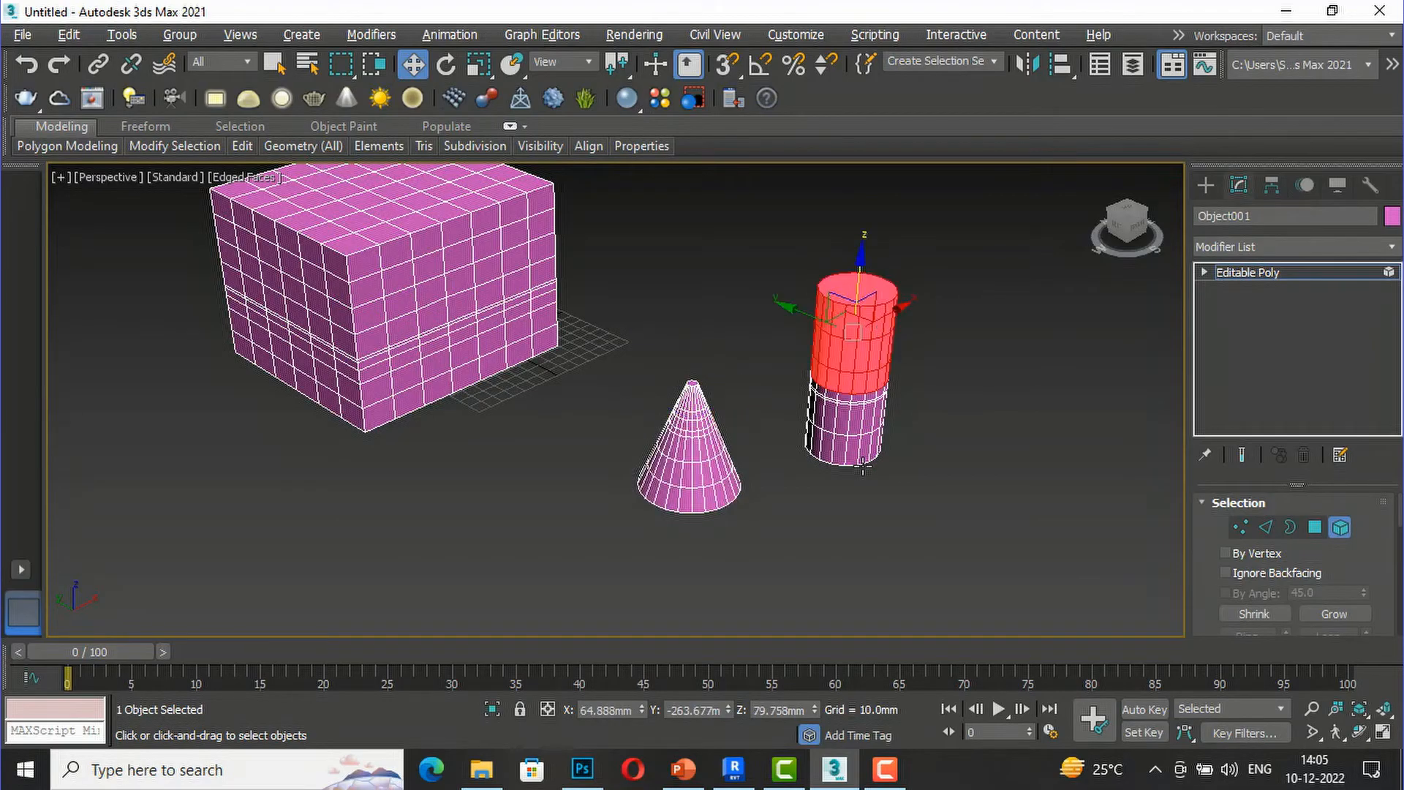
{"action": "left_click", "coordinate": [861, 414]}
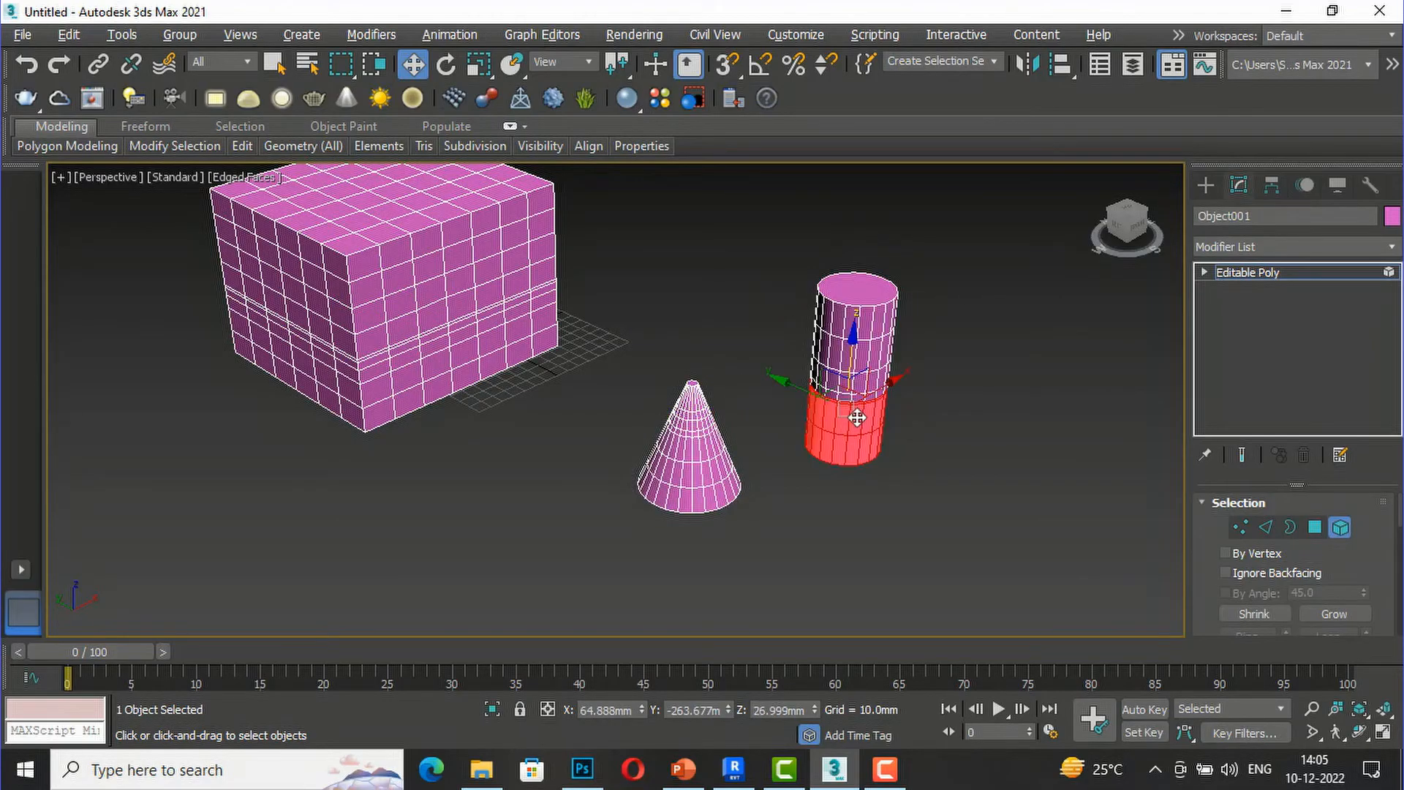
{"action": "left_click", "coordinate": [526, 465]}
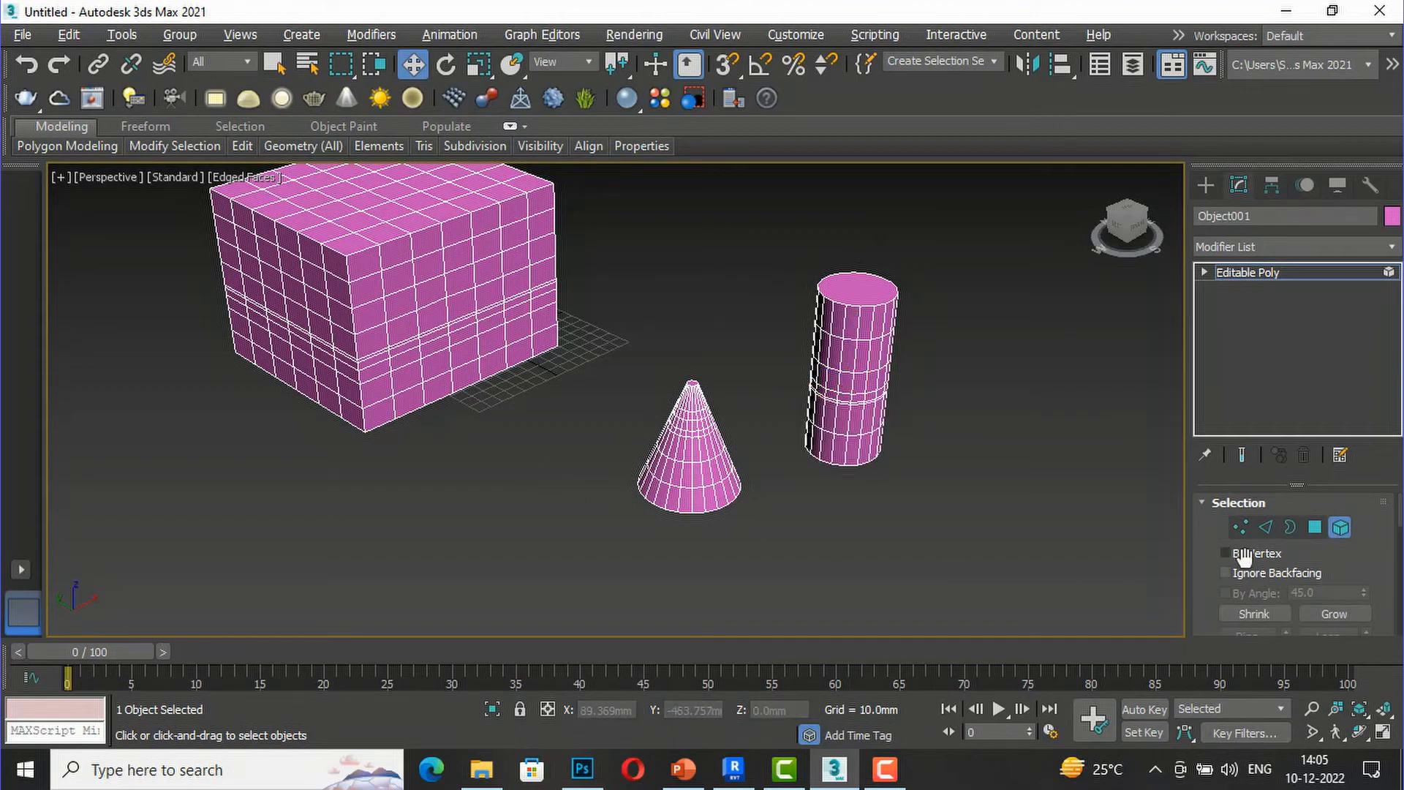
- Back at Vertex level, use QuickSlice with Split enabled to cut the box diagonally, from its lower front corner up across the top face
{"action": "left_click", "coordinate": [1238, 534]}
{"action": "scroll", "coordinate": [1346, 547], "scroll_direction": "down", "scroll_amount": 2}
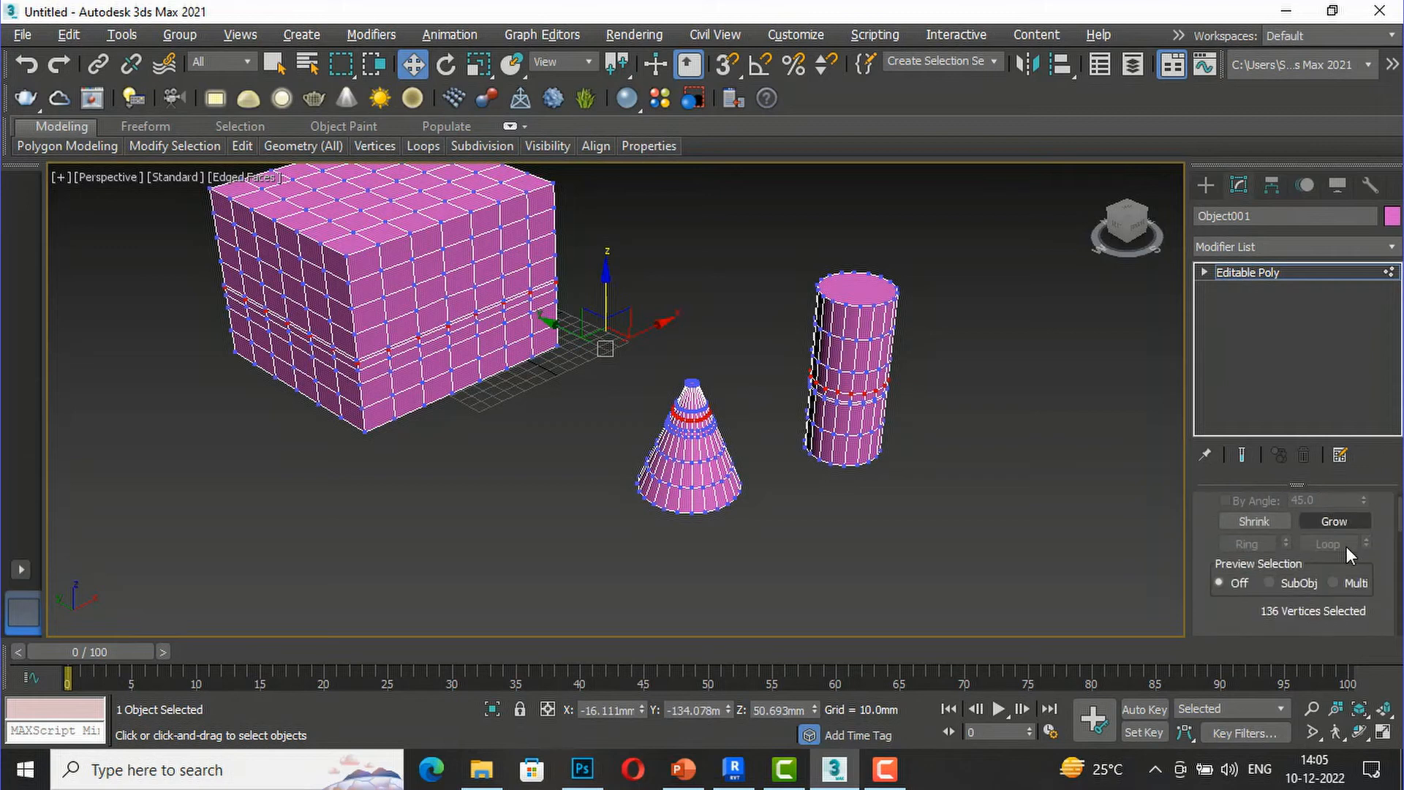
{"action": "scroll", "coordinate": [1346, 546], "scroll_direction": "down", "scroll_amount": 1}
{"action": "scroll", "coordinate": [1345, 547], "scroll_direction": "down", "scroll_amount": 6}
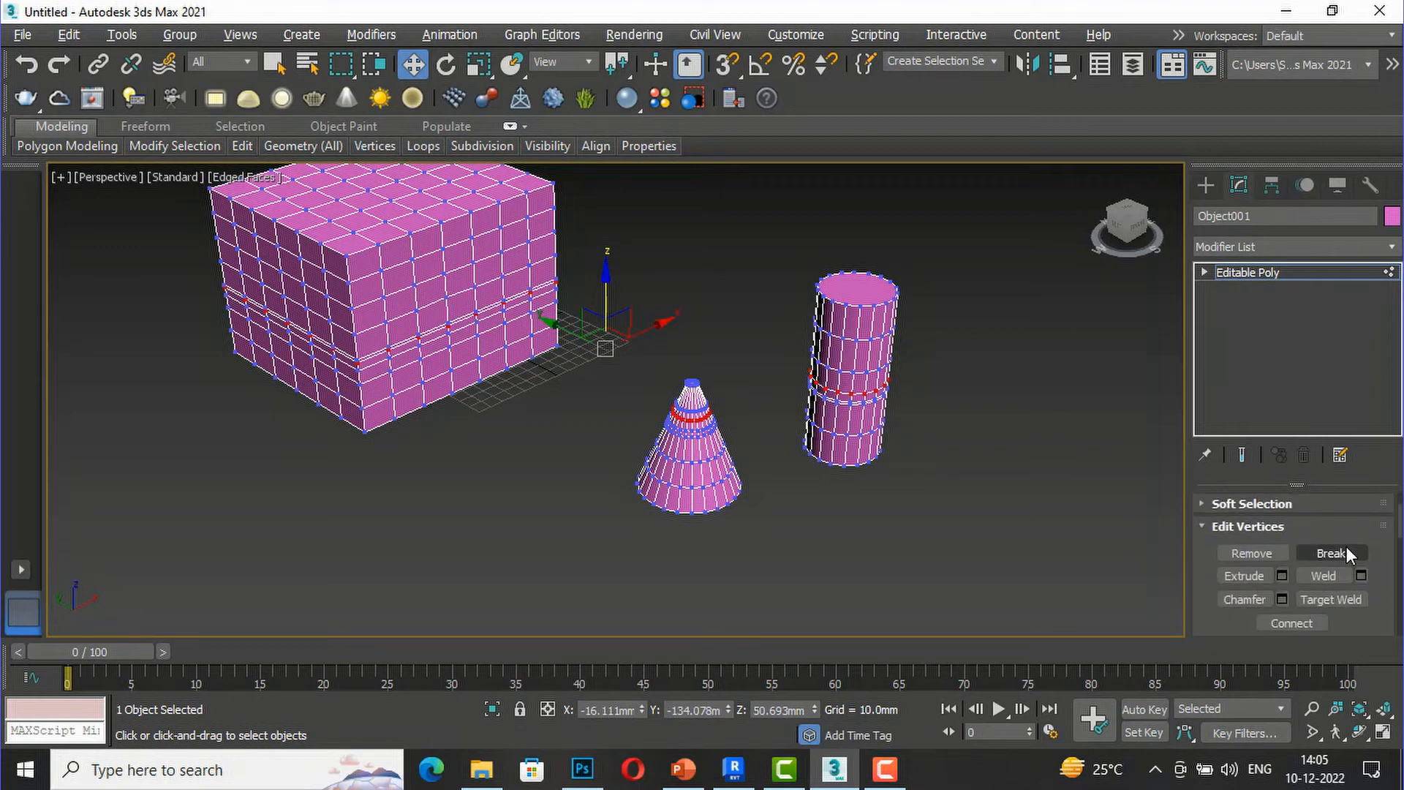
{"action": "scroll", "coordinate": [1346, 549], "scroll_direction": "down", "scroll_amount": 8}
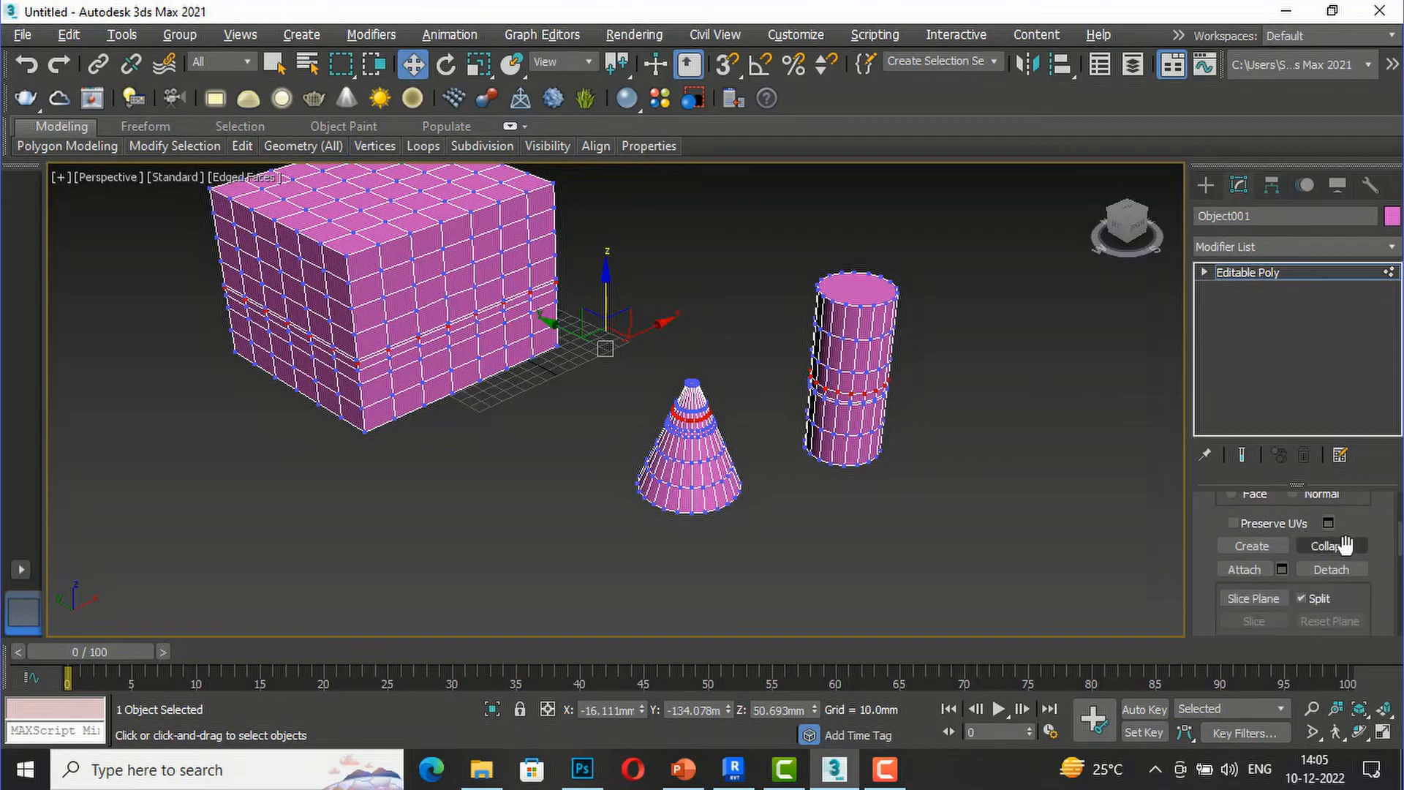
{"action": "scroll", "coordinate": [1346, 545], "scroll_direction": "down", "scroll_amount": 2}
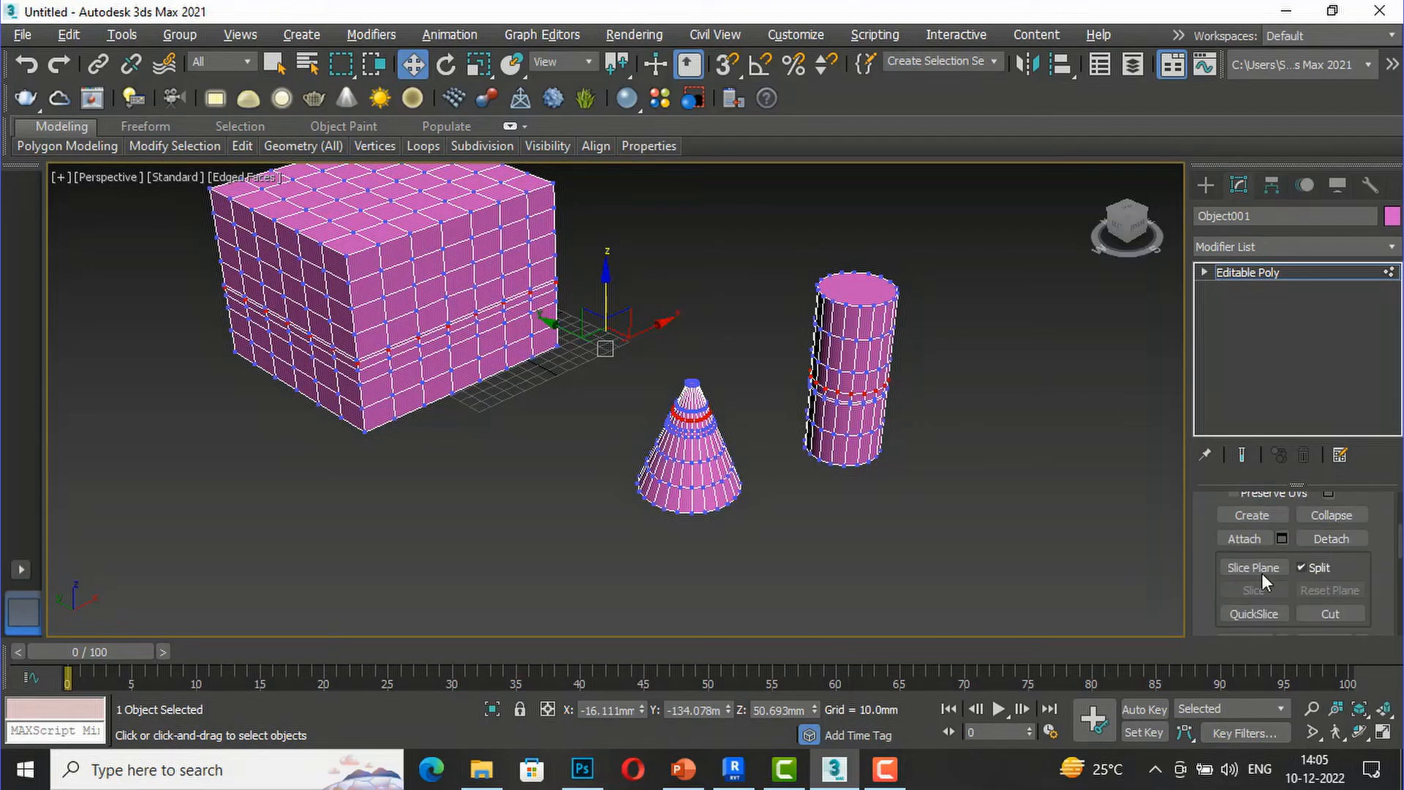
{"action": "left_click", "coordinate": [1244, 610]}
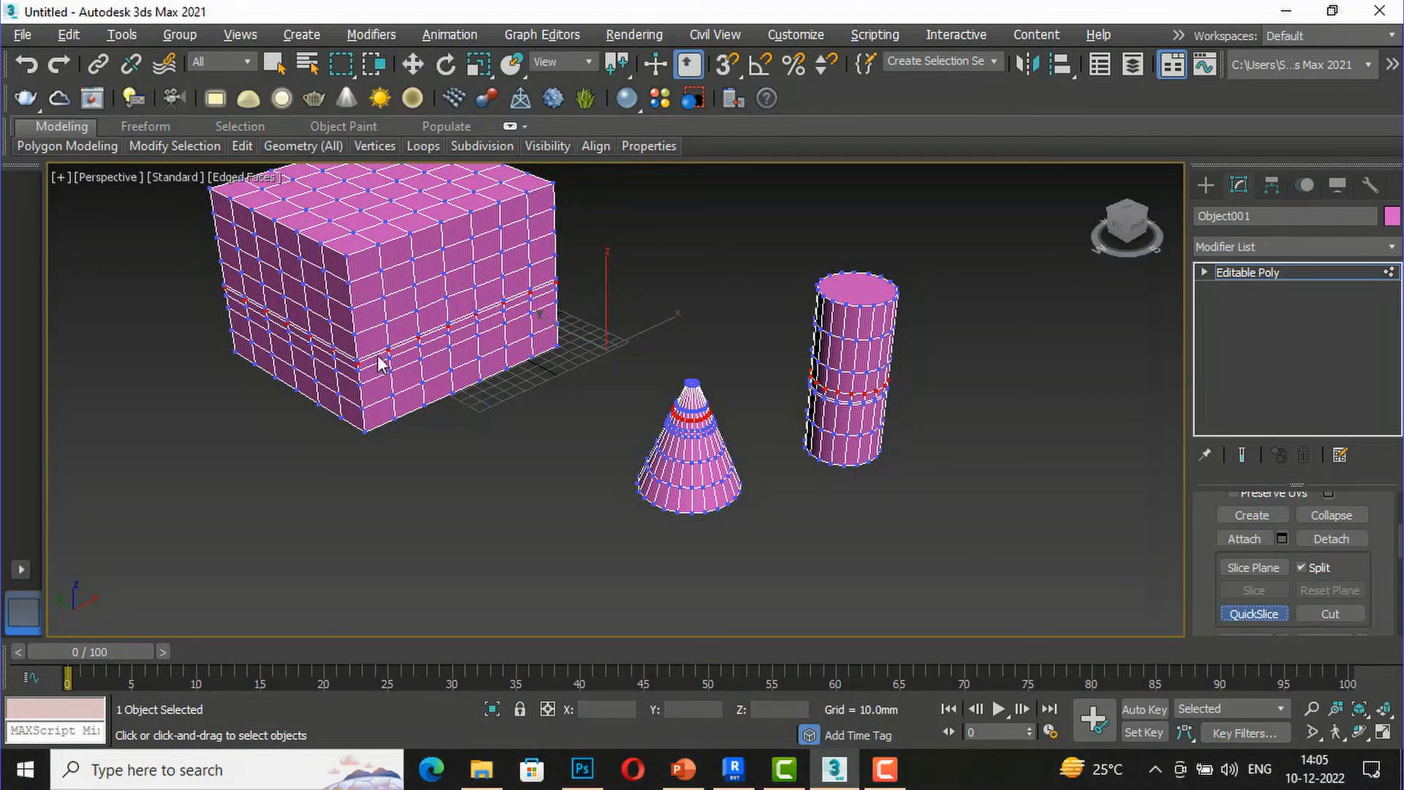
{"action": "scroll", "coordinate": [385, 357], "scroll_direction": "up", "scroll_amount": 5}
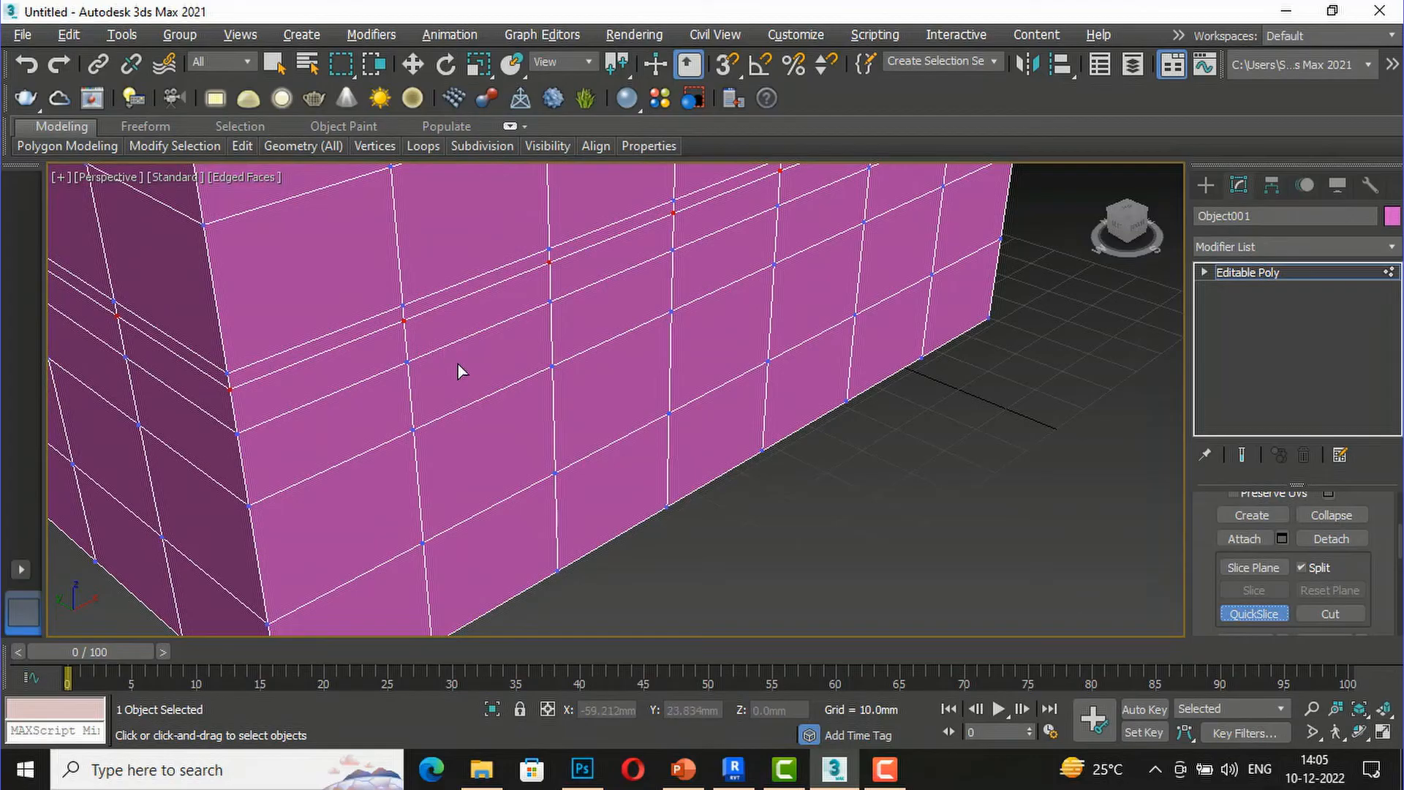
{"action": "left_click", "coordinate": [409, 361]}
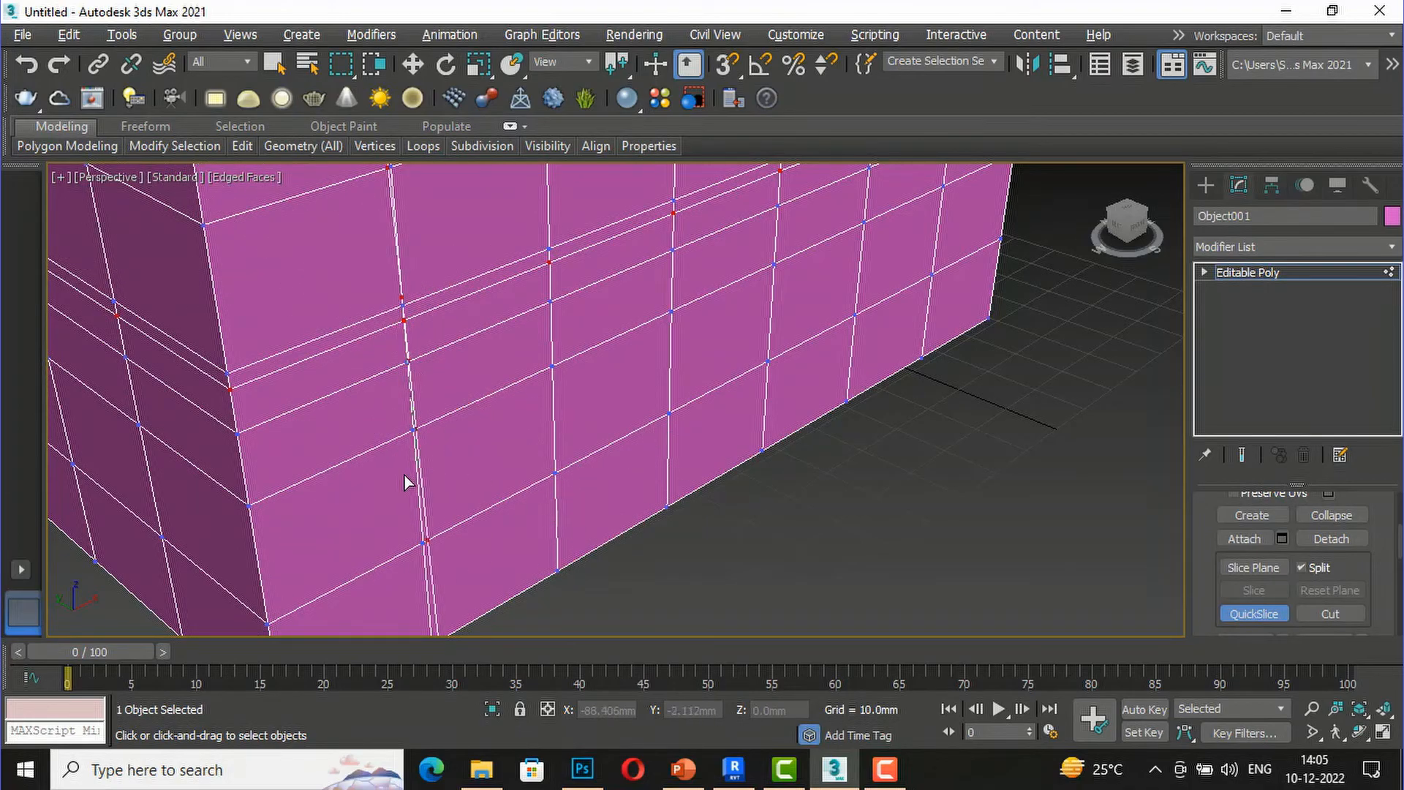
{"action": "left_click", "coordinate": [346, 487]}
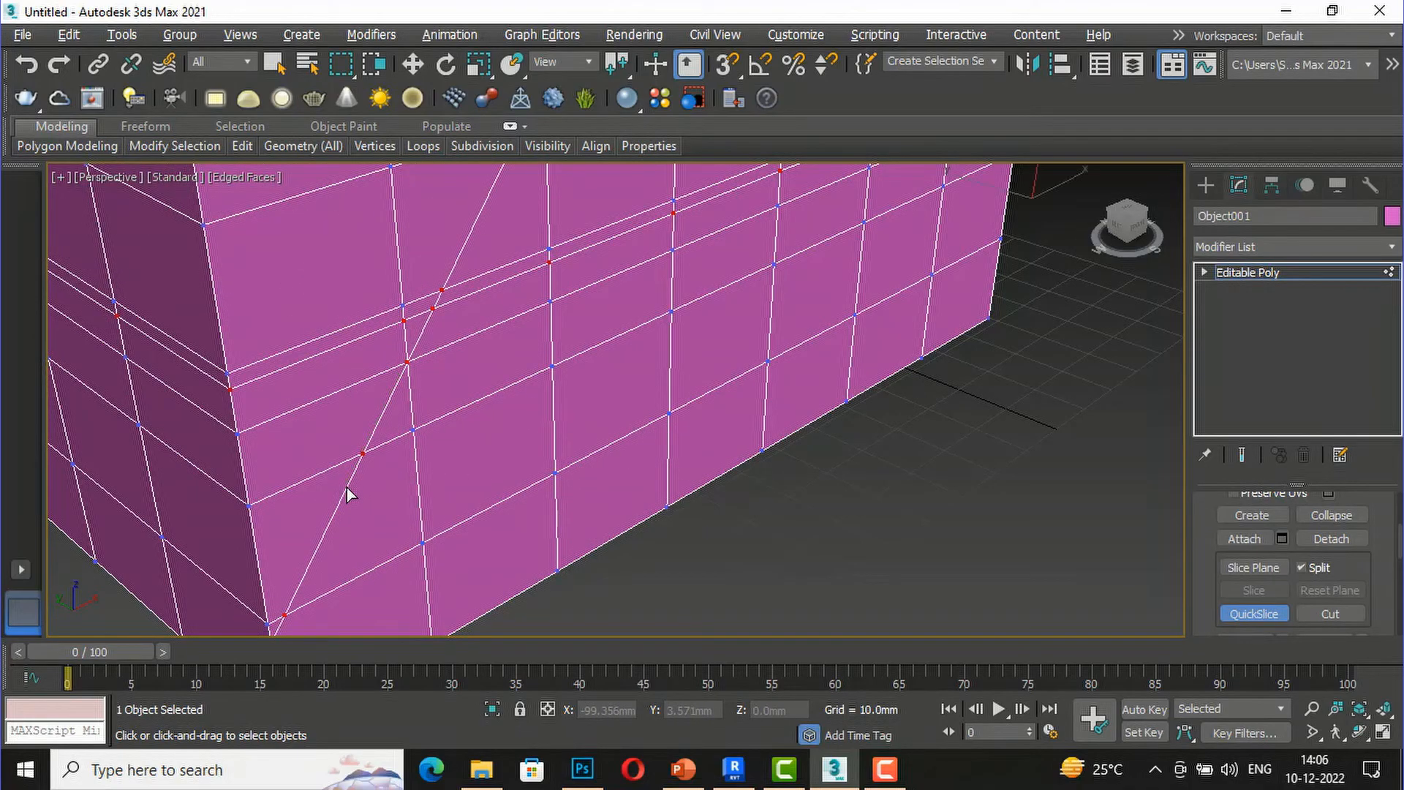
{"action": "scroll", "coordinate": [466, 424], "scroll_direction": "down", "scroll_amount": 5}
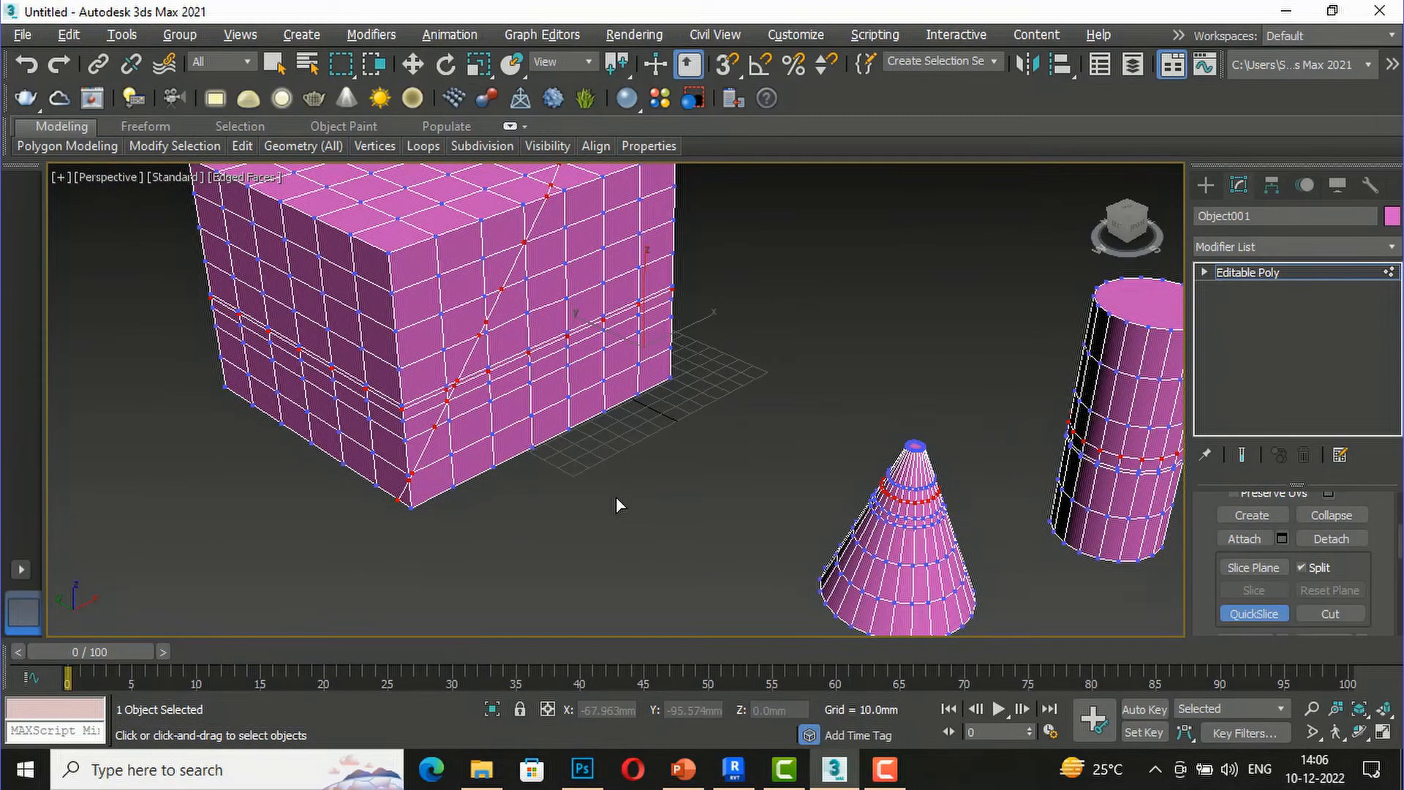
{"action": "scroll", "coordinate": [541, 520], "scroll_direction": "down", "scroll_amount": 4}
{"action": "scroll", "coordinate": [541, 515], "scroll_direction": "up", "scroll_amount": 2}
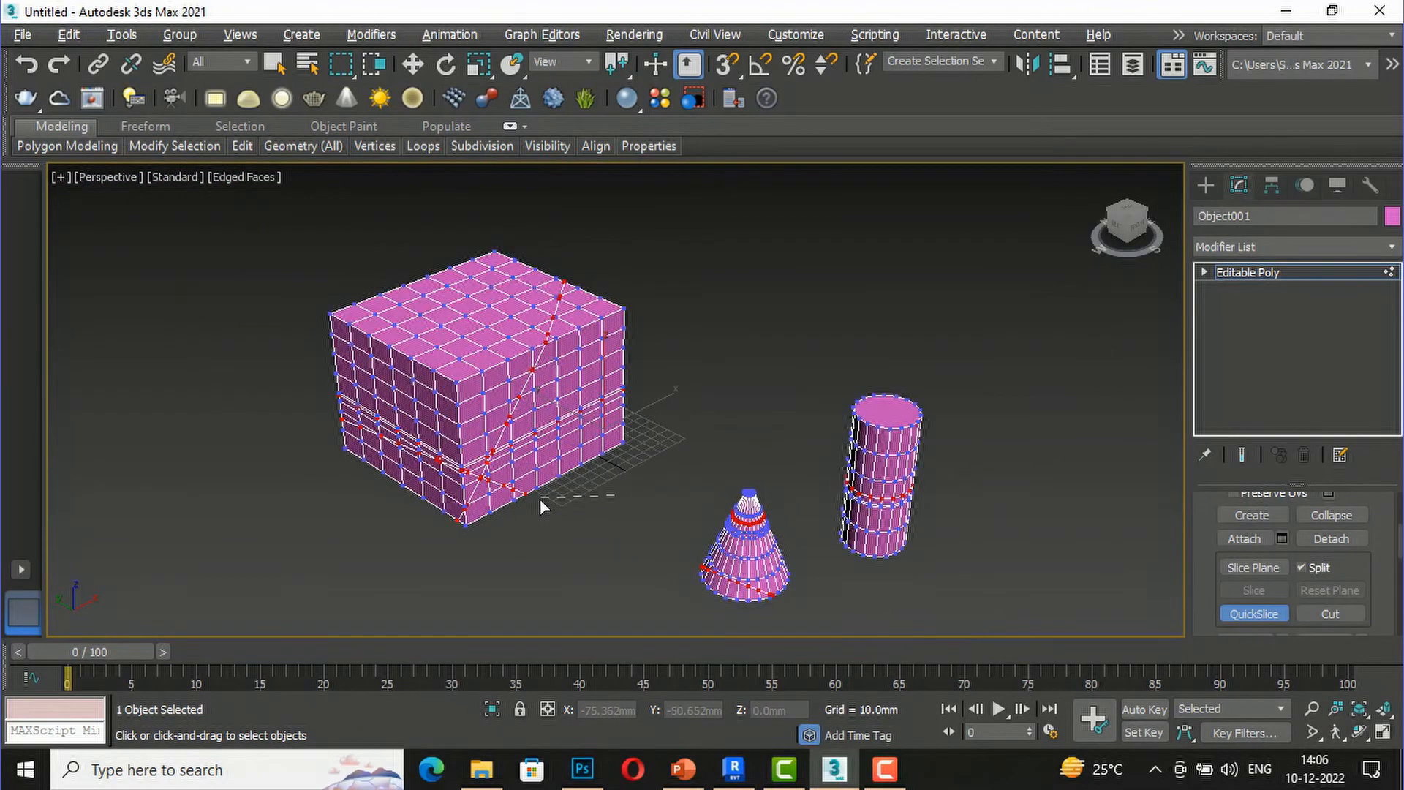
{"action": "left_click", "coordinate": [801, 369]}
- Leave QuickSlice, activate the Move tool and return to object level with the combined Editable Poly selected for modification
{"action": "scroll", "coordinate": [1324, 520], "scroll_direction": "up", "scroll_amount": 10}
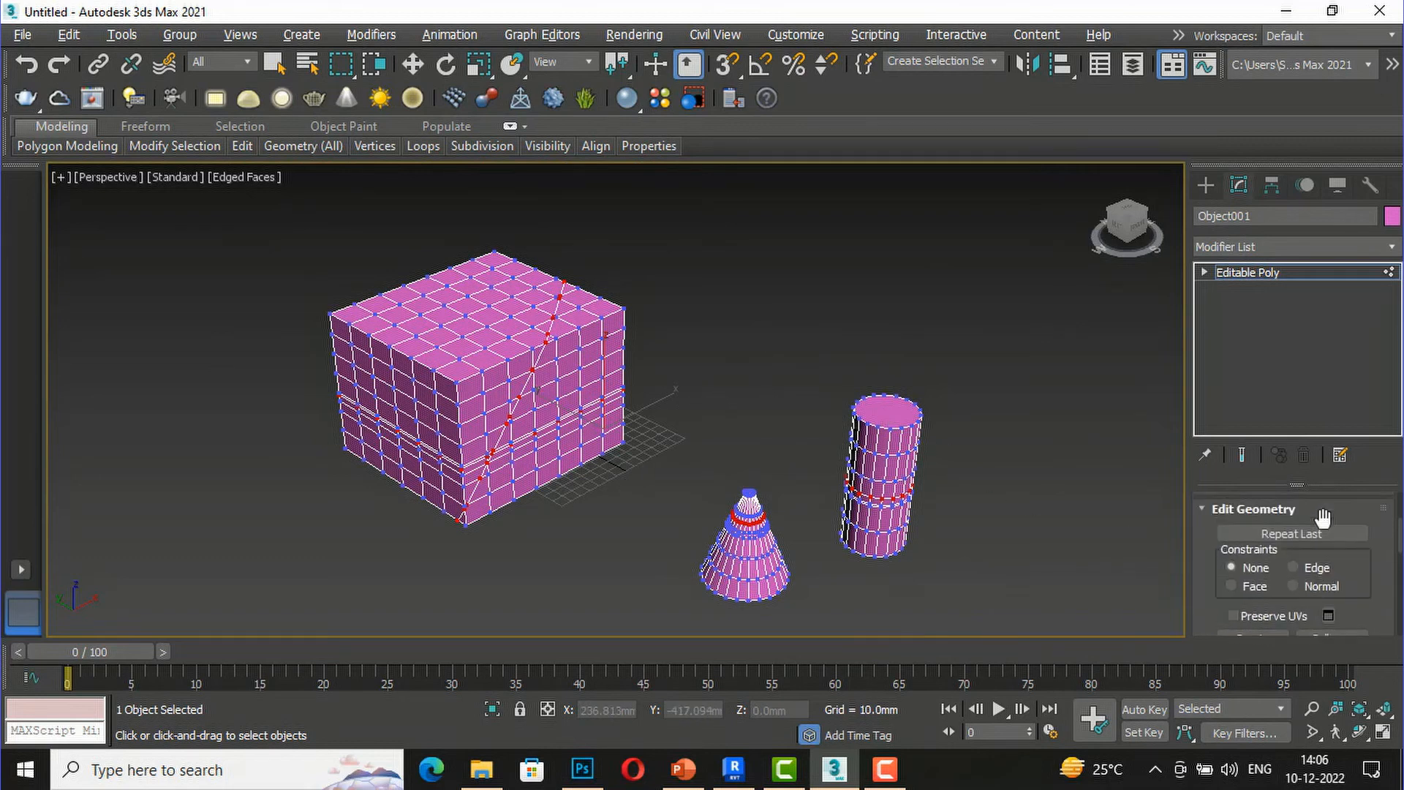
{"action": "scroll", "coordinate": [1375, 556], "scroll_direction": "up", "scroll_amount": 5}
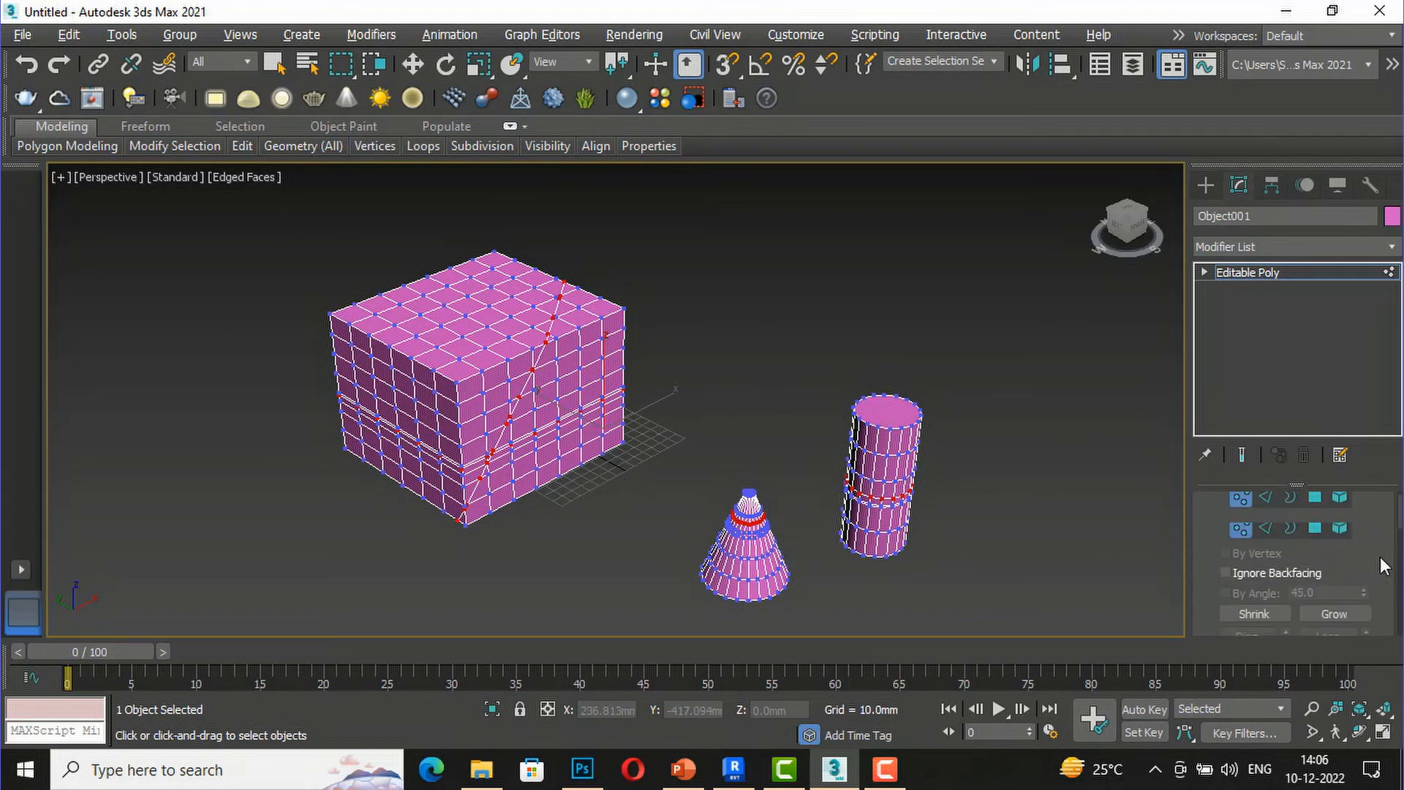
{"action": "key", "text": "w"}
{"action": "left_click", "coordinate": [1341, 526]}
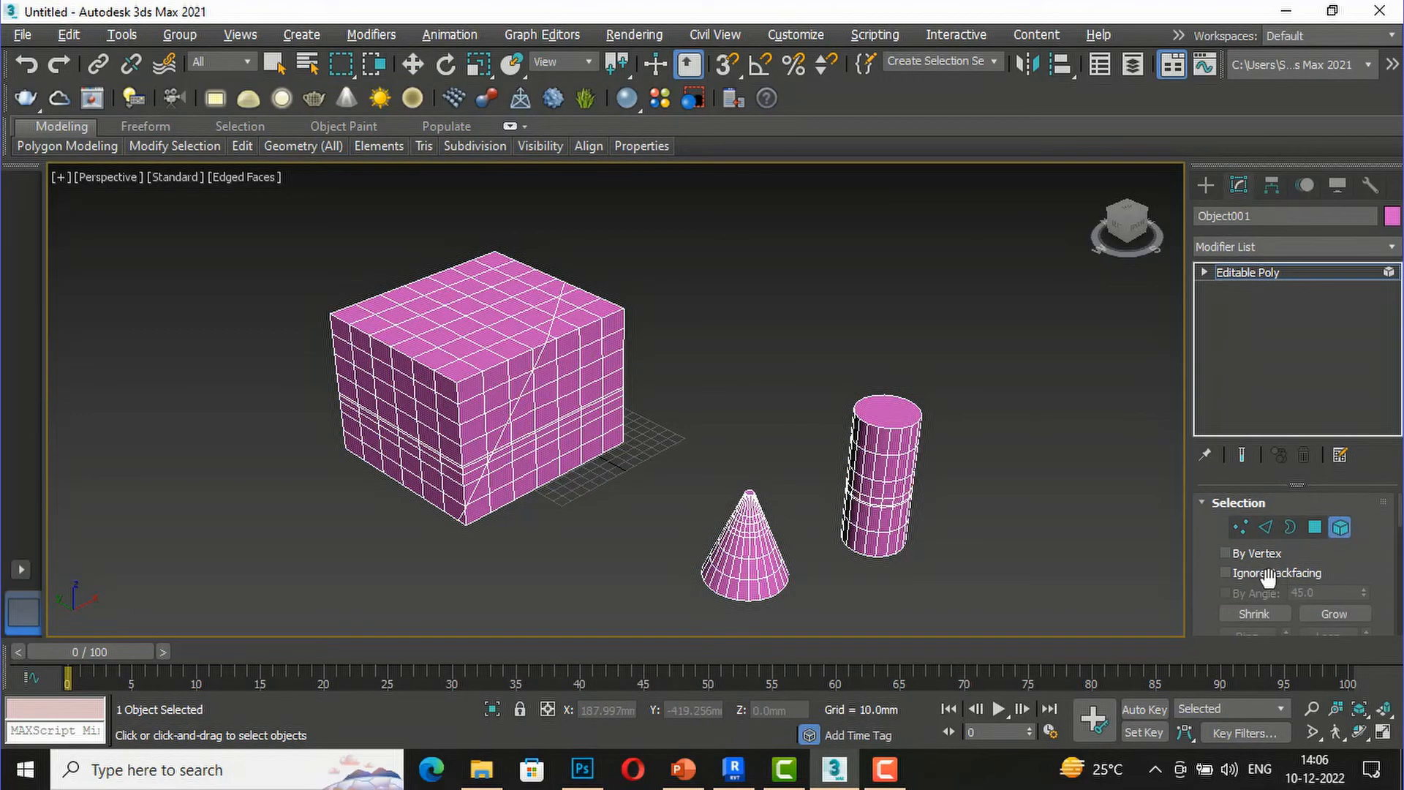
{"action": "left_click", "coordinate": [1242, 527]}
{"action": "left_click", "coordinate": [1340, 526]}
{"action": "left_click", "coordinate": [1206, 185]}
{"action": "key", "text": "w"}
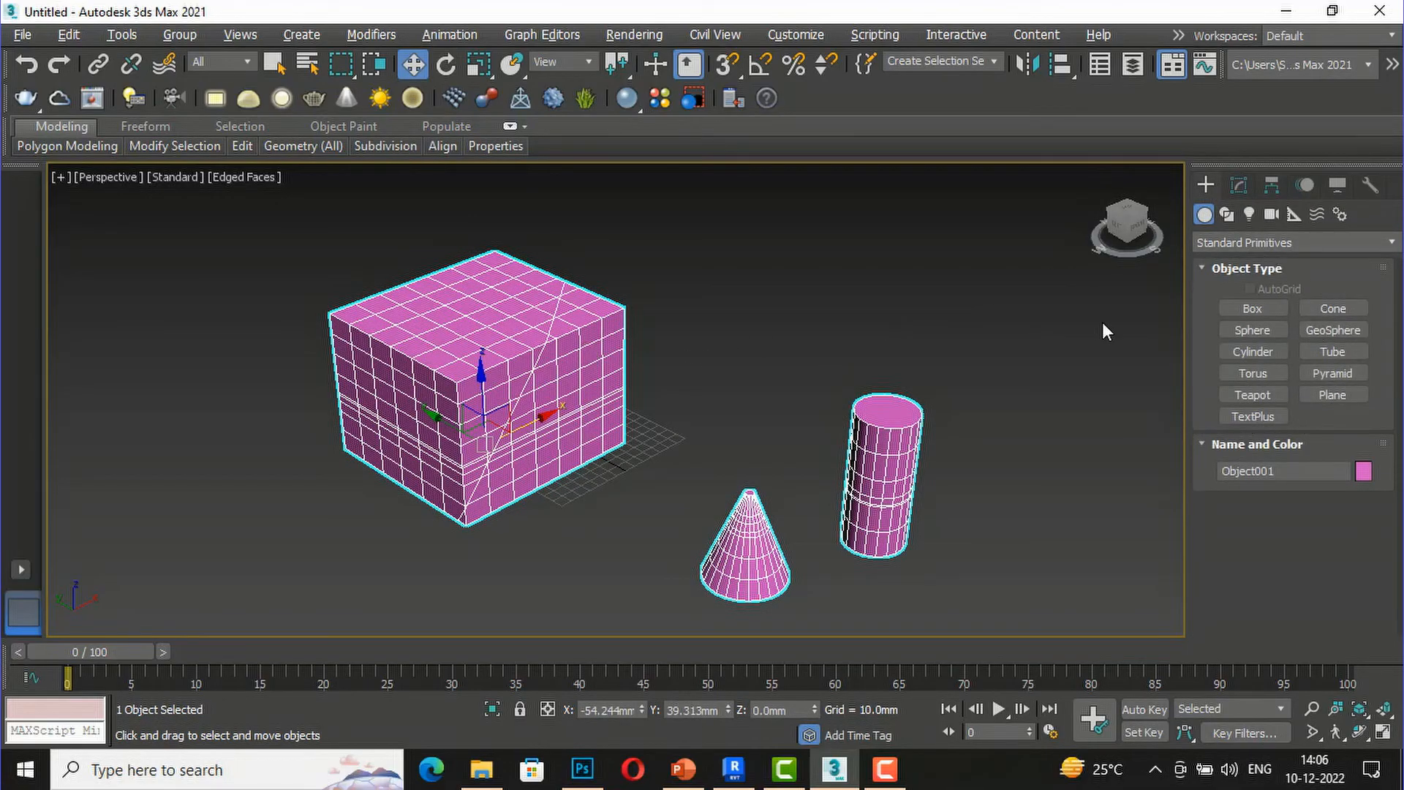
{"action": "left_click", "coordinate": [1249, 178]}
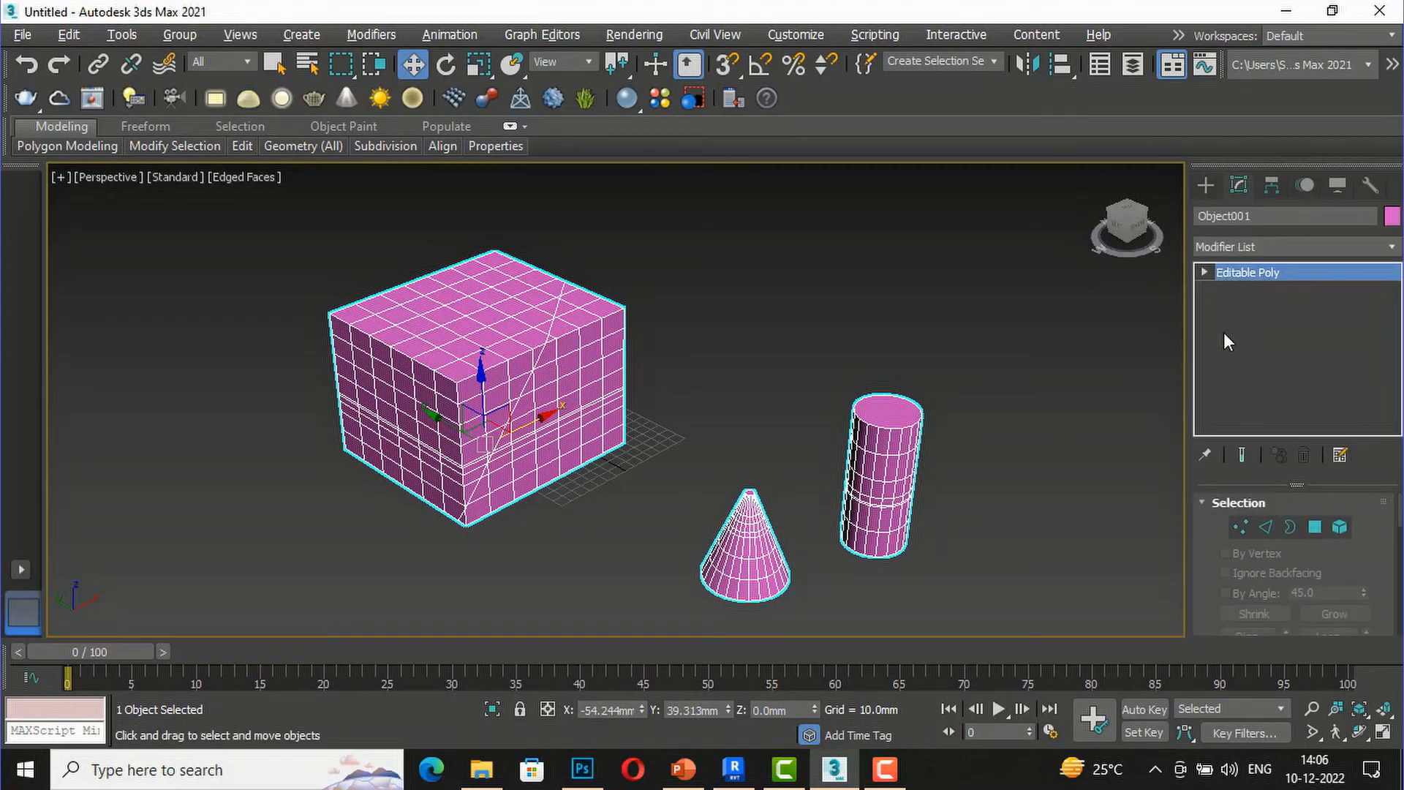
- At Element level, select the box's diagonally cut pieces one by one to check their separation, and deselect them
{"action": "left_click", "coordinate": [1340, 528]}
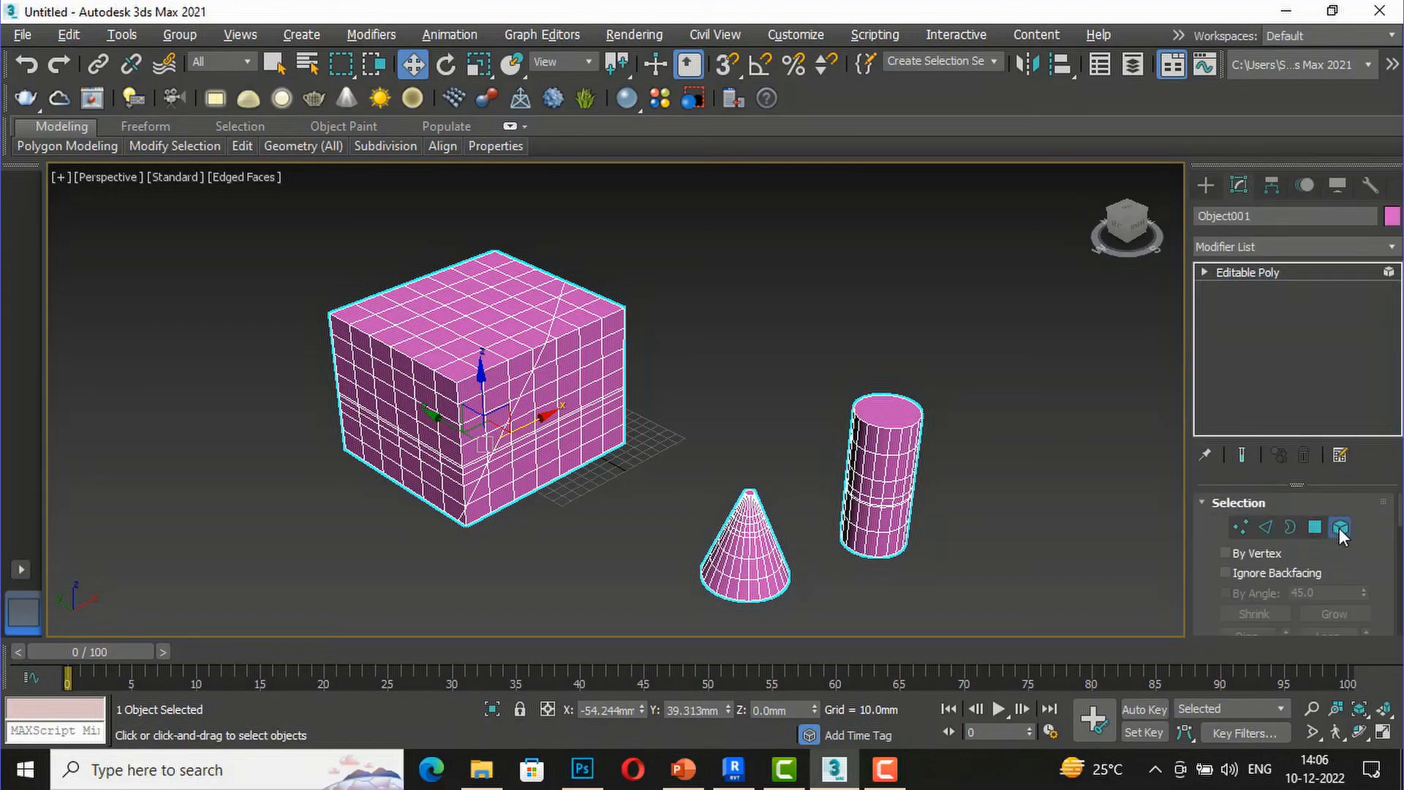
{"action": "left_click", "coordinate": [588, 345]}
{"action": "left_click", "coordinate": [498, 393]}
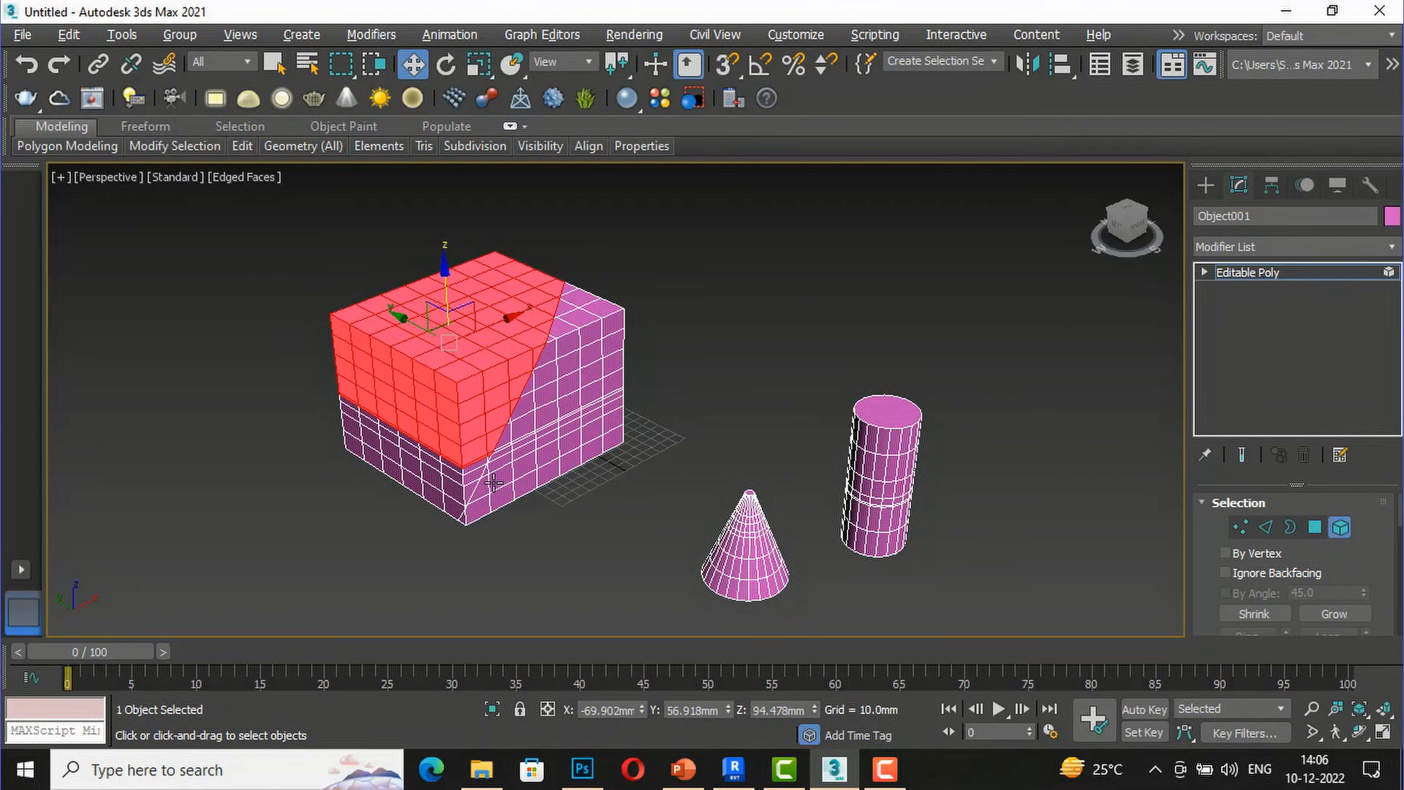
{"action": "left_click", "coordinate": [552, 456]}
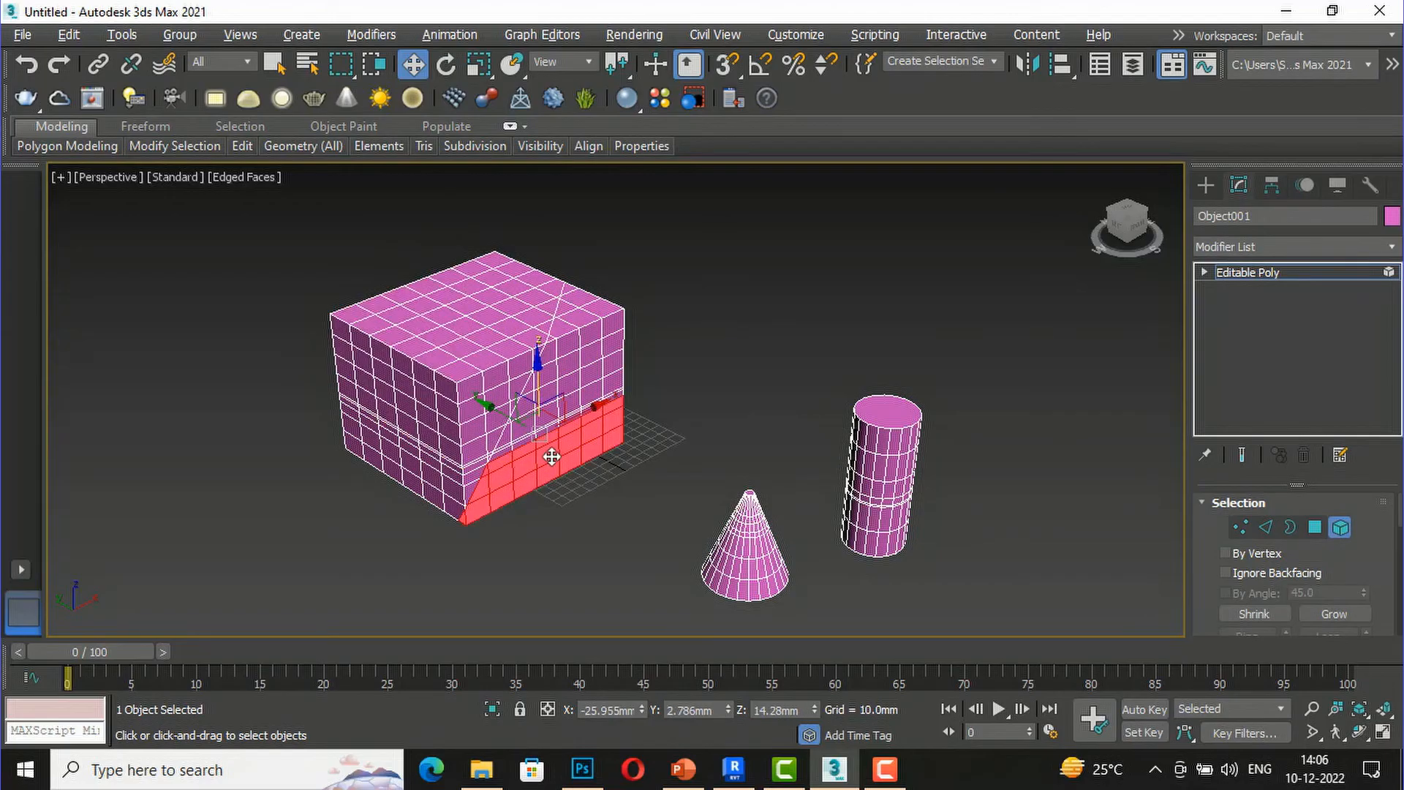
{"action": "left_click", "coordinate": [439, 476]}
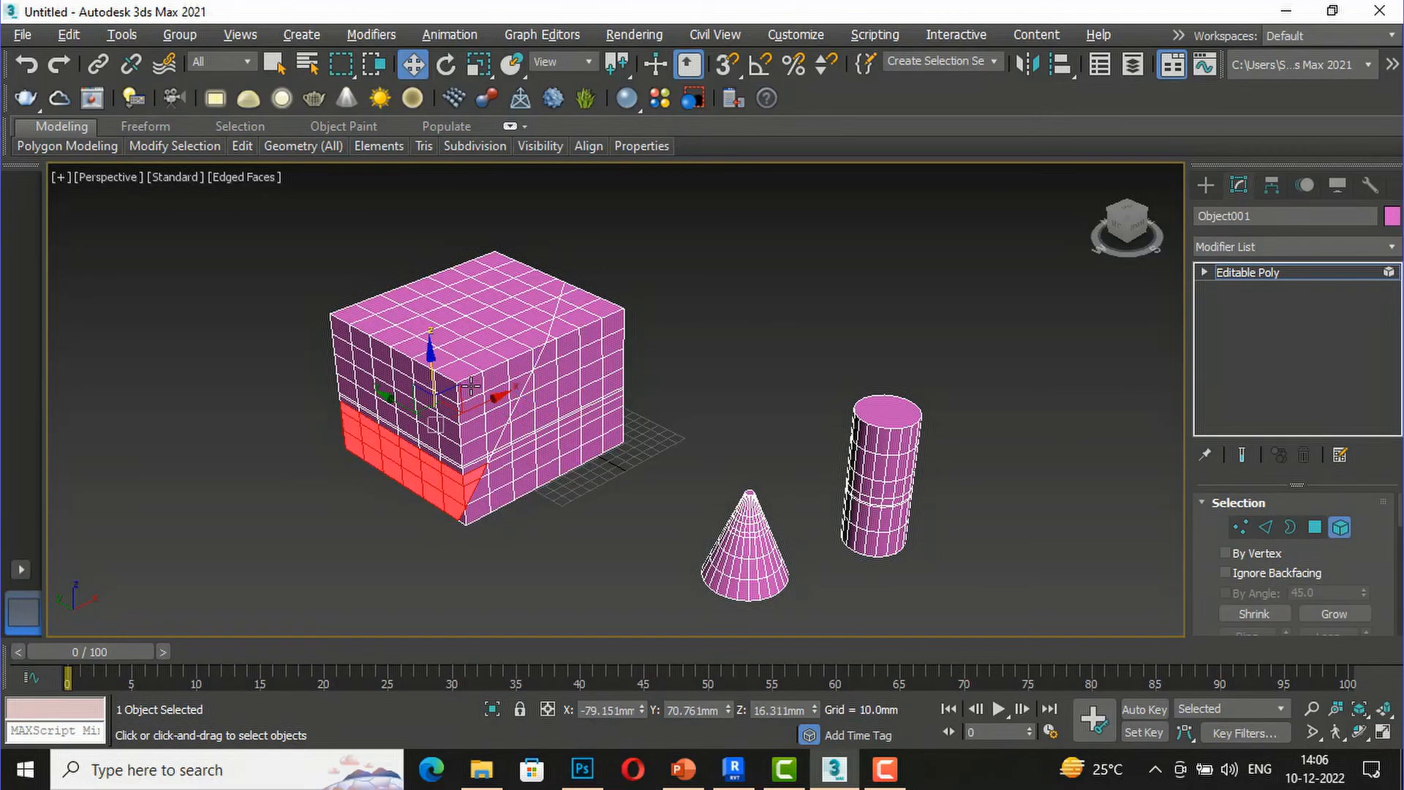
{"action": "left_click", "coordinate": [798, 372]}
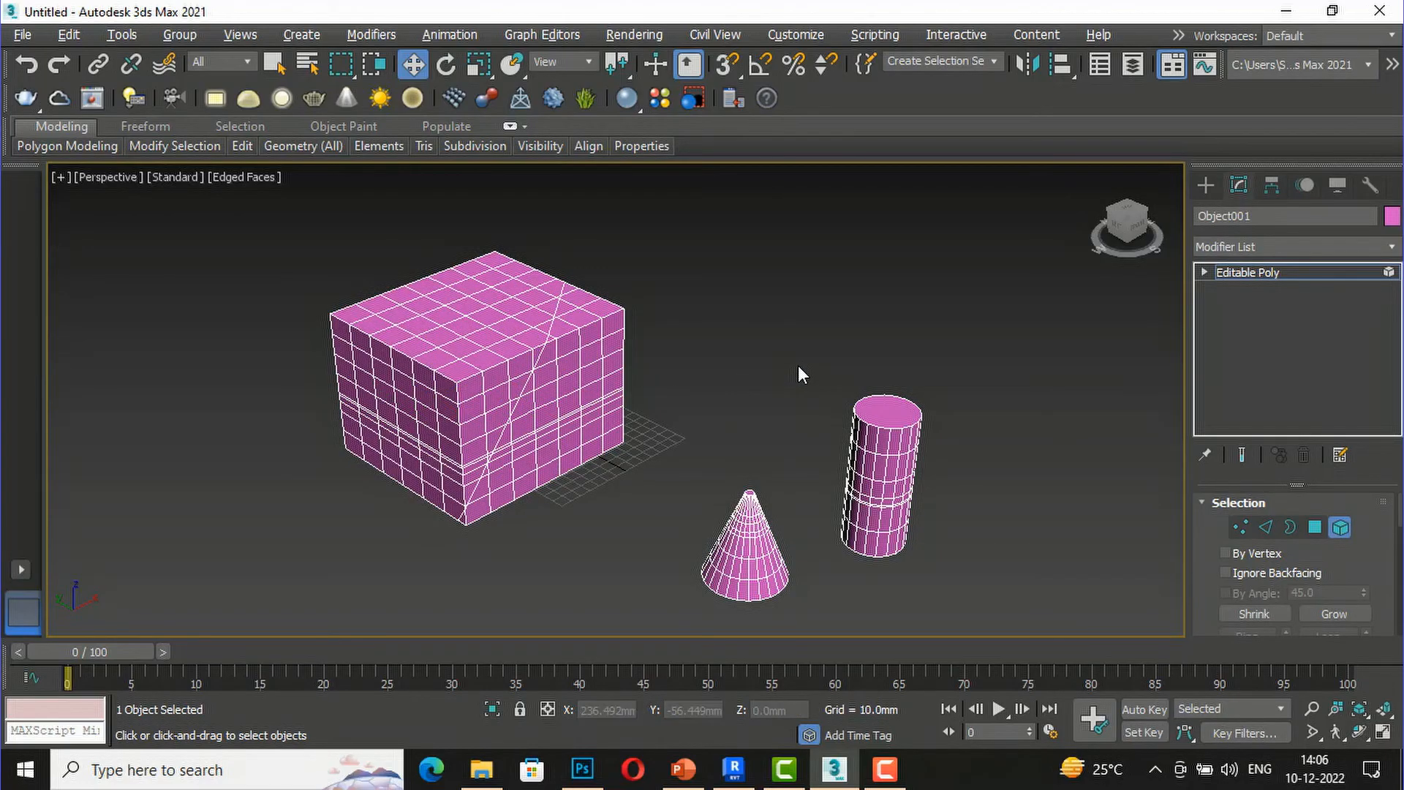
- At Vertex level, use Cut to outline a closed irregular shape on the lower part of the box's front-right side, ending at its lower corner vertex
{"action": "left_click", "coordinate": [1239, 525]}
{"action": "scroll", "coordinate": [1353, 568], "scroll_direction": "down", "scroll_amount": 8}
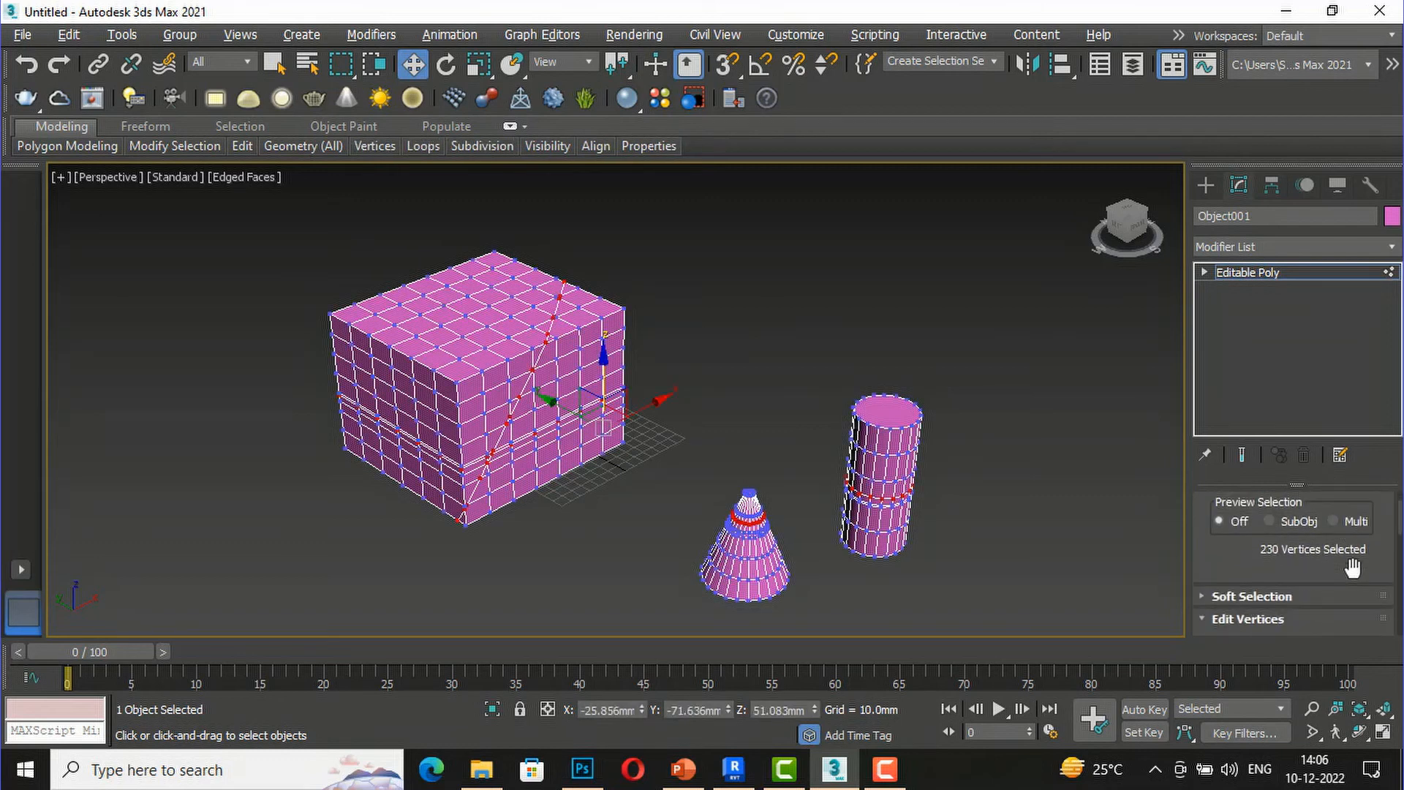
{"action": "scroll", "coordinate": [1353, 564], "scroll_direction": "down", "scroll_amount": 10}
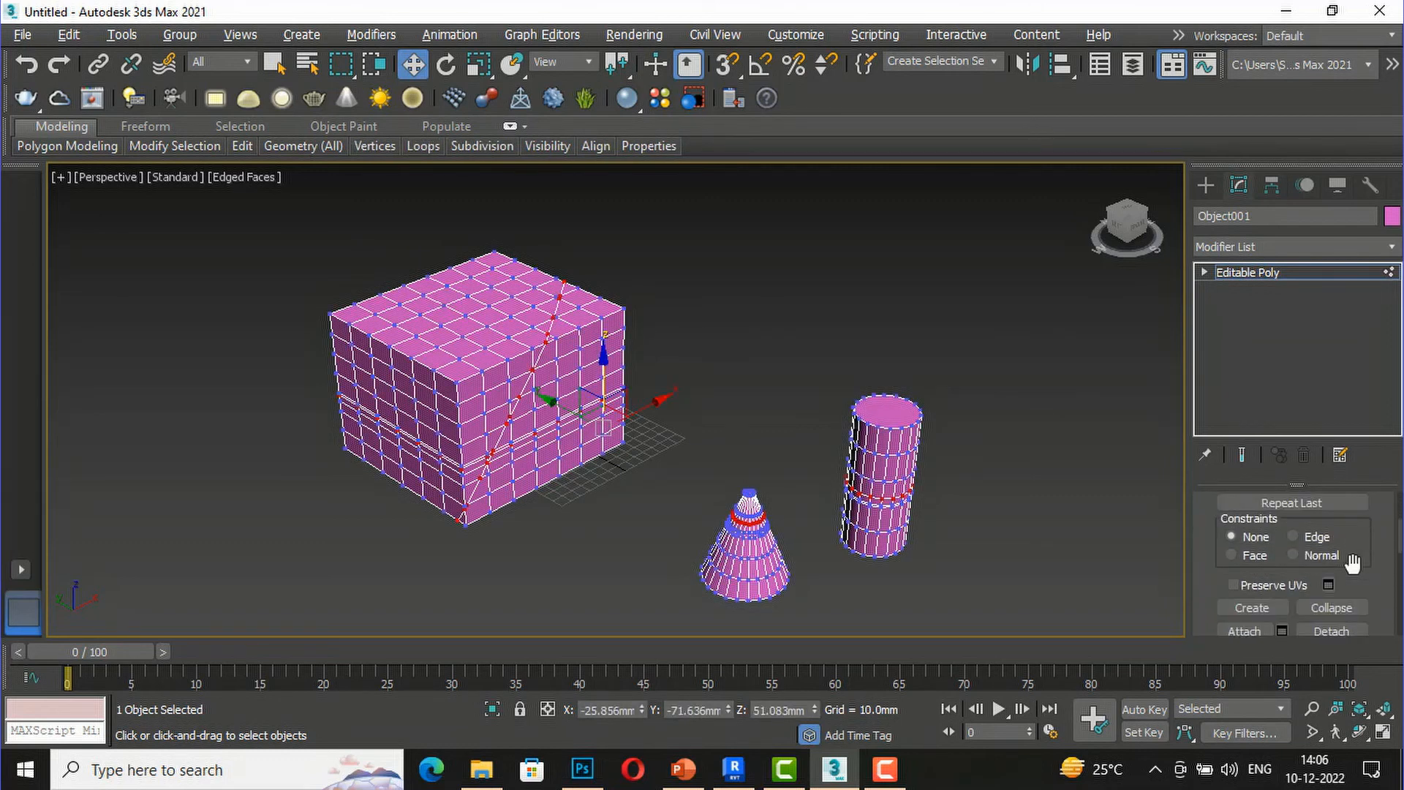
{"action": "scroll", "coordinate": [1353, 565], "scroll_direction": "down", "scroll_amount": 10}
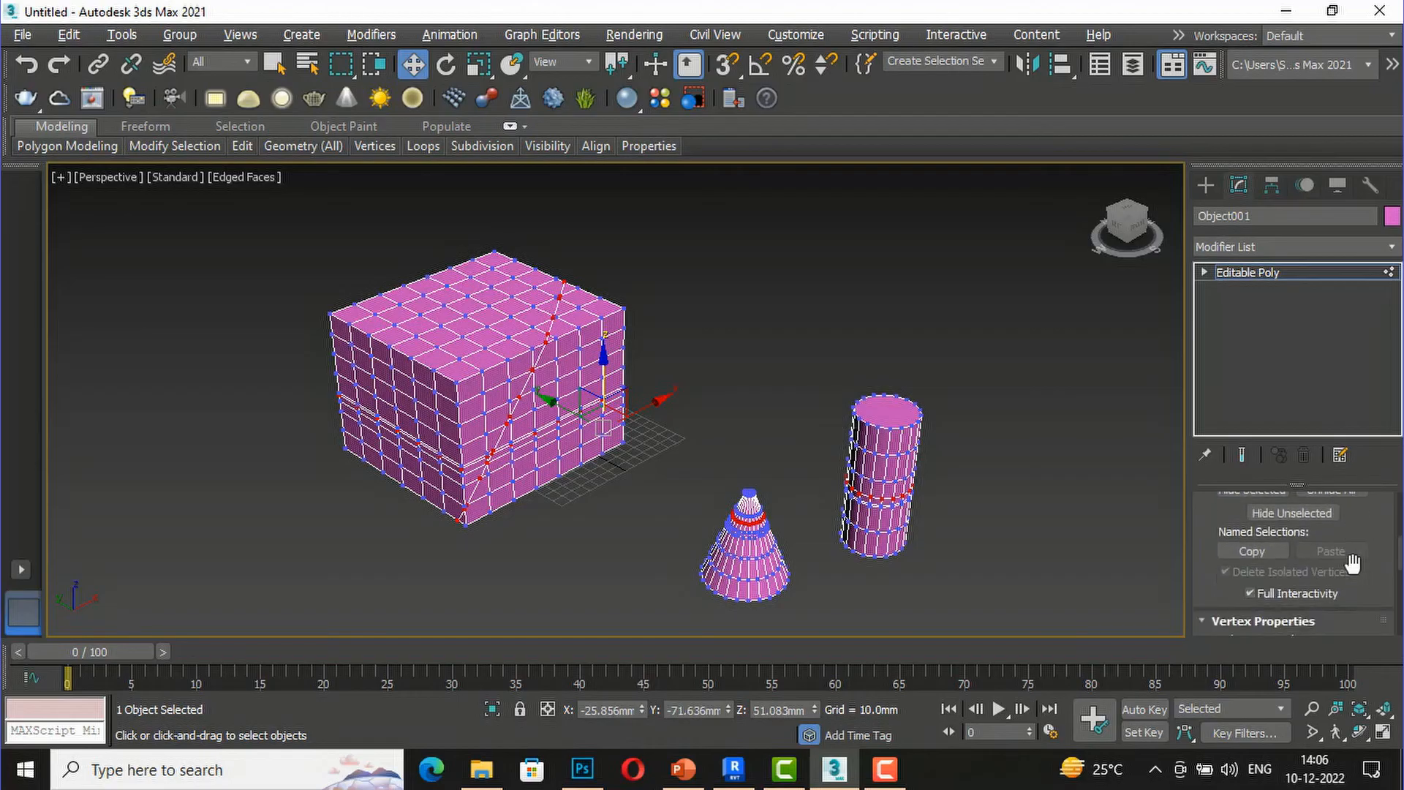
{"action": "scroll", "coordinate": [1354, 567], "scroll_direction": "up", "scroll_amount": 10}
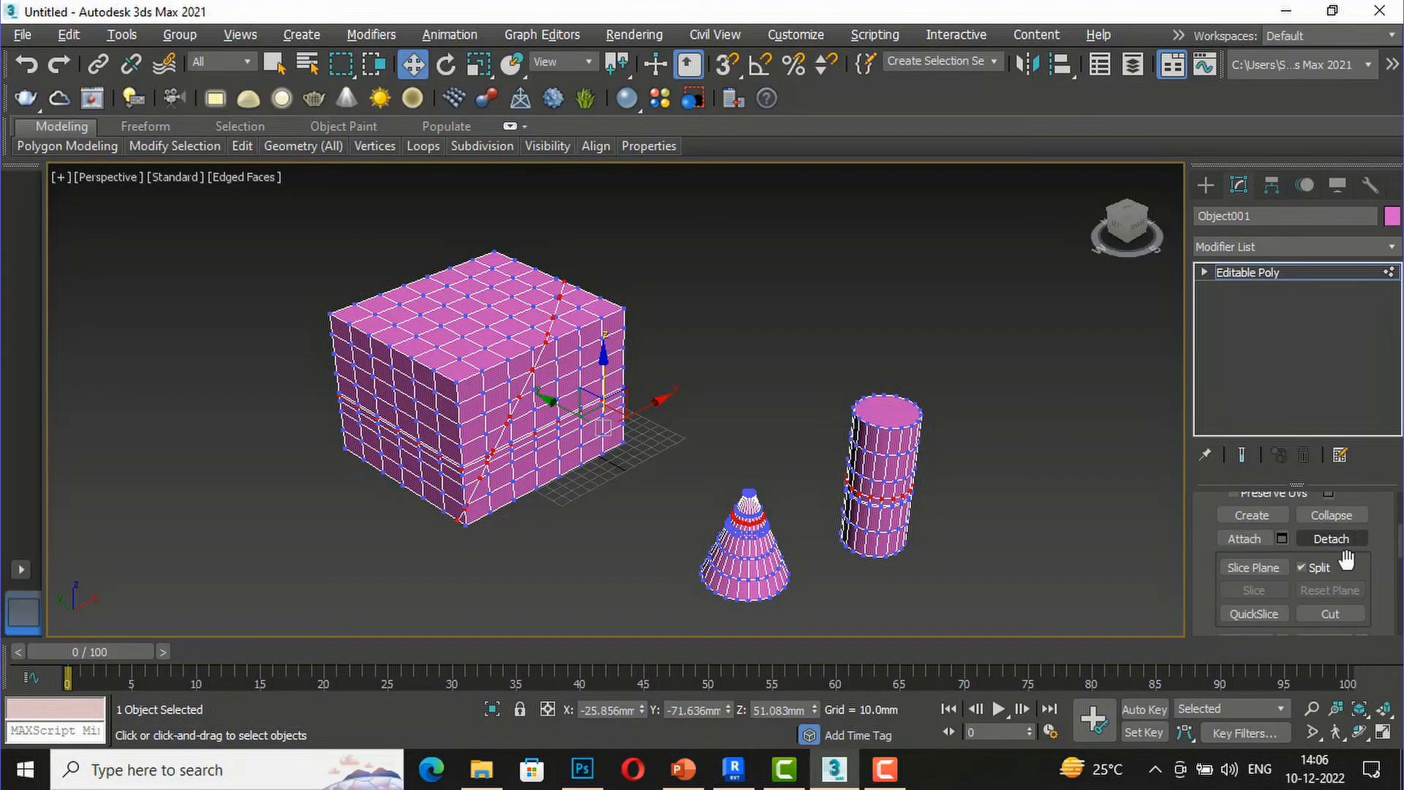
{"action": "scroll", "coordinate": [1346, 559], "scroll_direction": "down", "scroll_amount": 1}
{"action": "left_click", "coordinate": [1330, 582]}
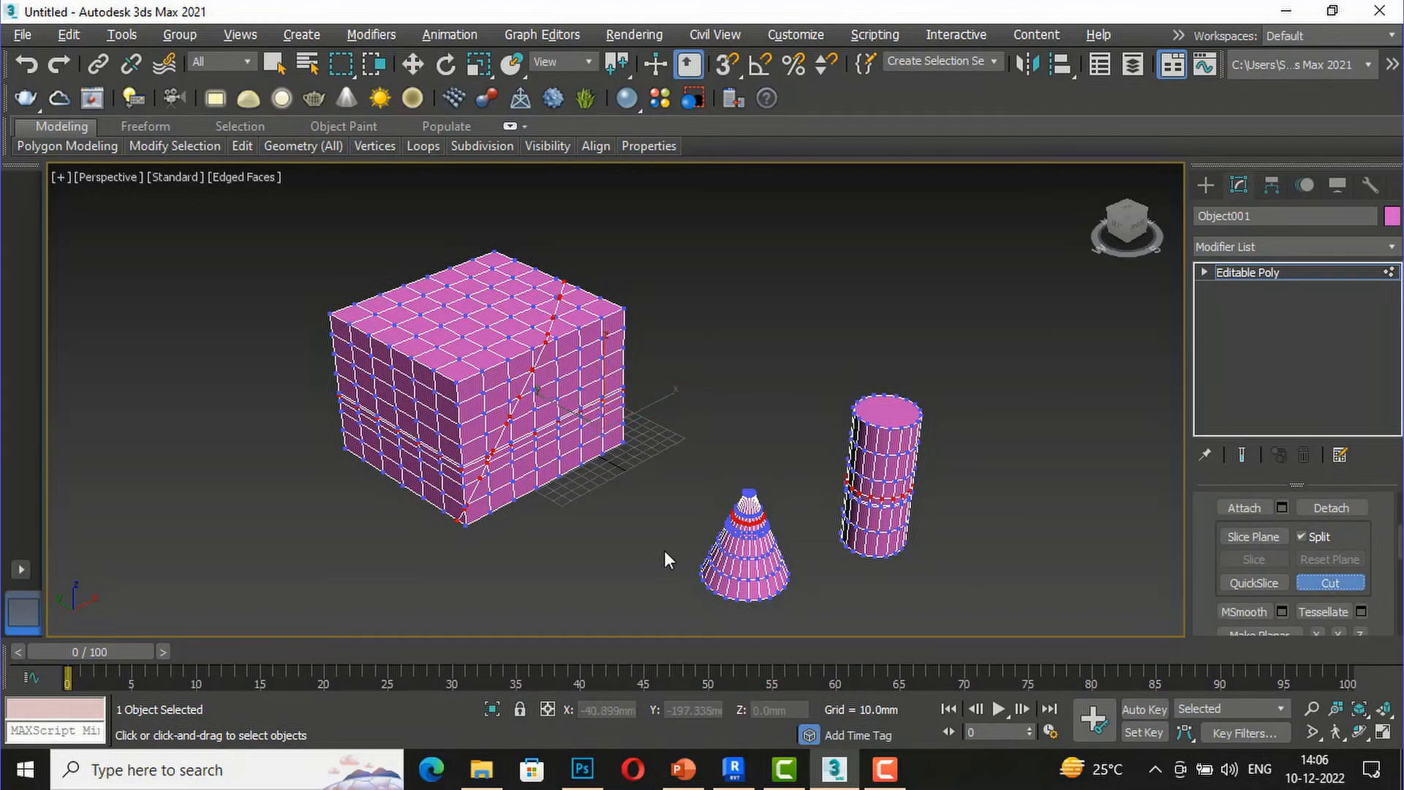
{"action": "scroll", "coordinate": [569, 486], "scroll_direction": "up", "scroll_amount": 5}
{"action": "scroll", "coordinate": [569, 486], "scroll_direction": "down", "scroll_amount": 5}
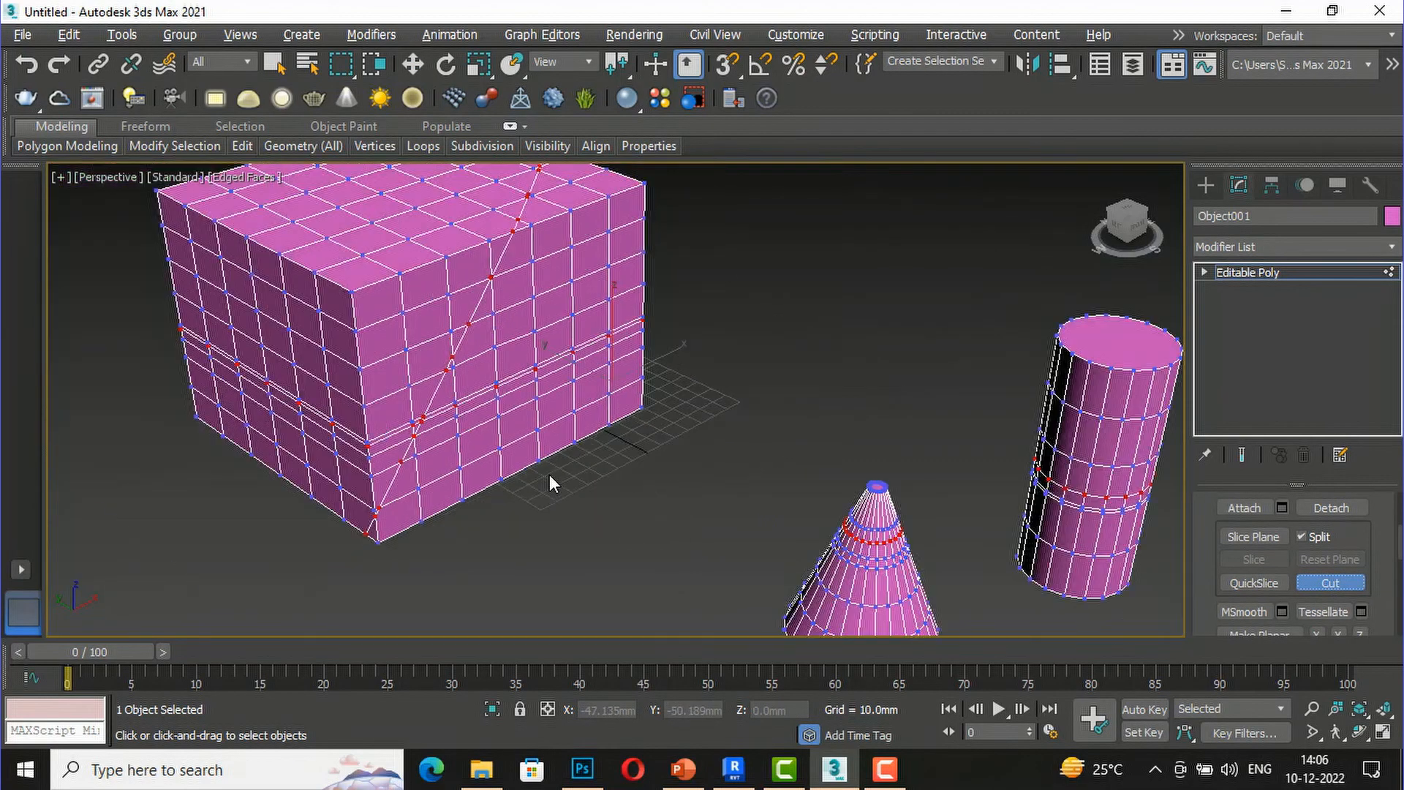
{"action": "scroll", "coordinate": [512, 445], "scroll_direction": "up", "scroll_amount": 2}
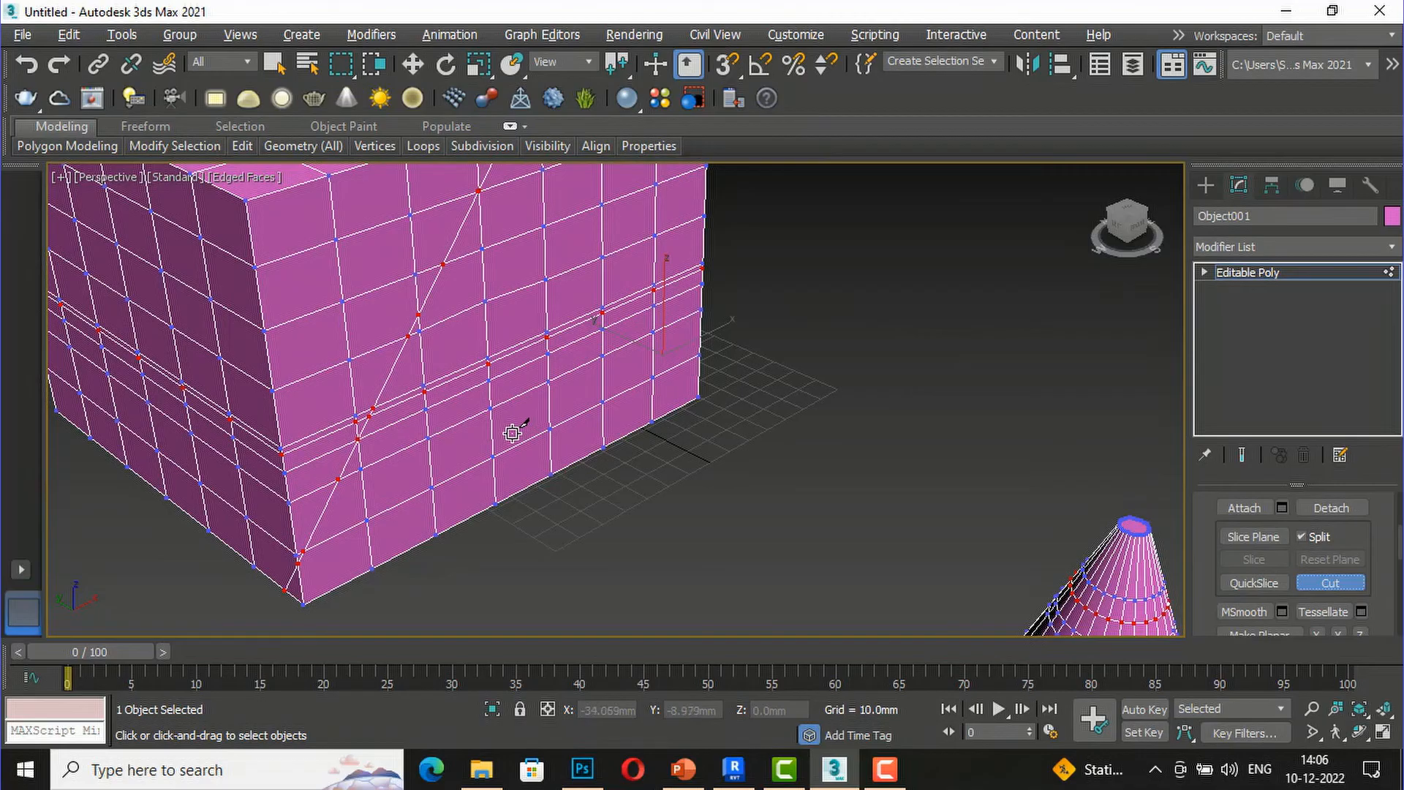
{"action": "left_click", "coordinate": [456, 451]}
{"action": "scroll", "coordinate": [486, 429], "scroll_direction": "up", "scroll_amount": 4}
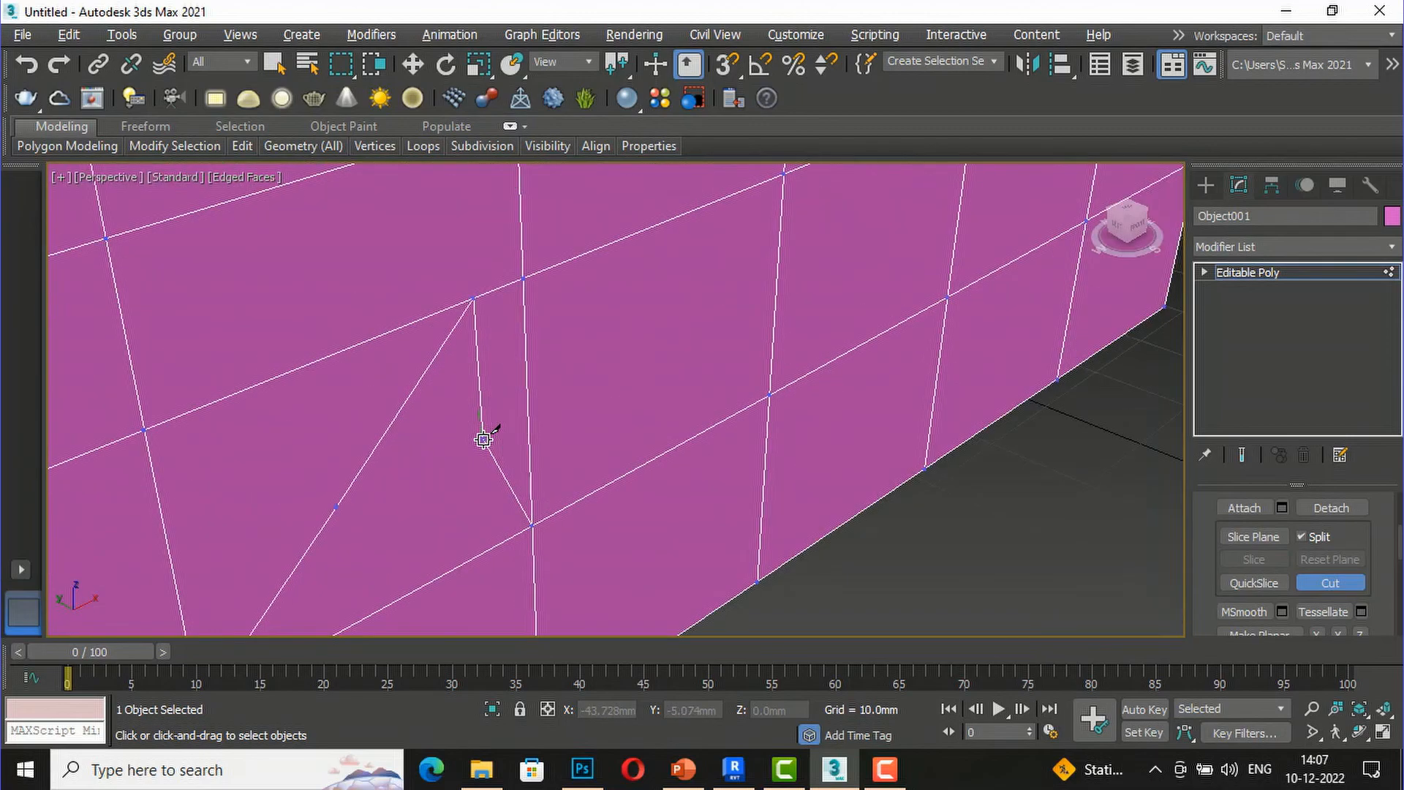
{"action": "left_click", "coordinate": [469, 474]}
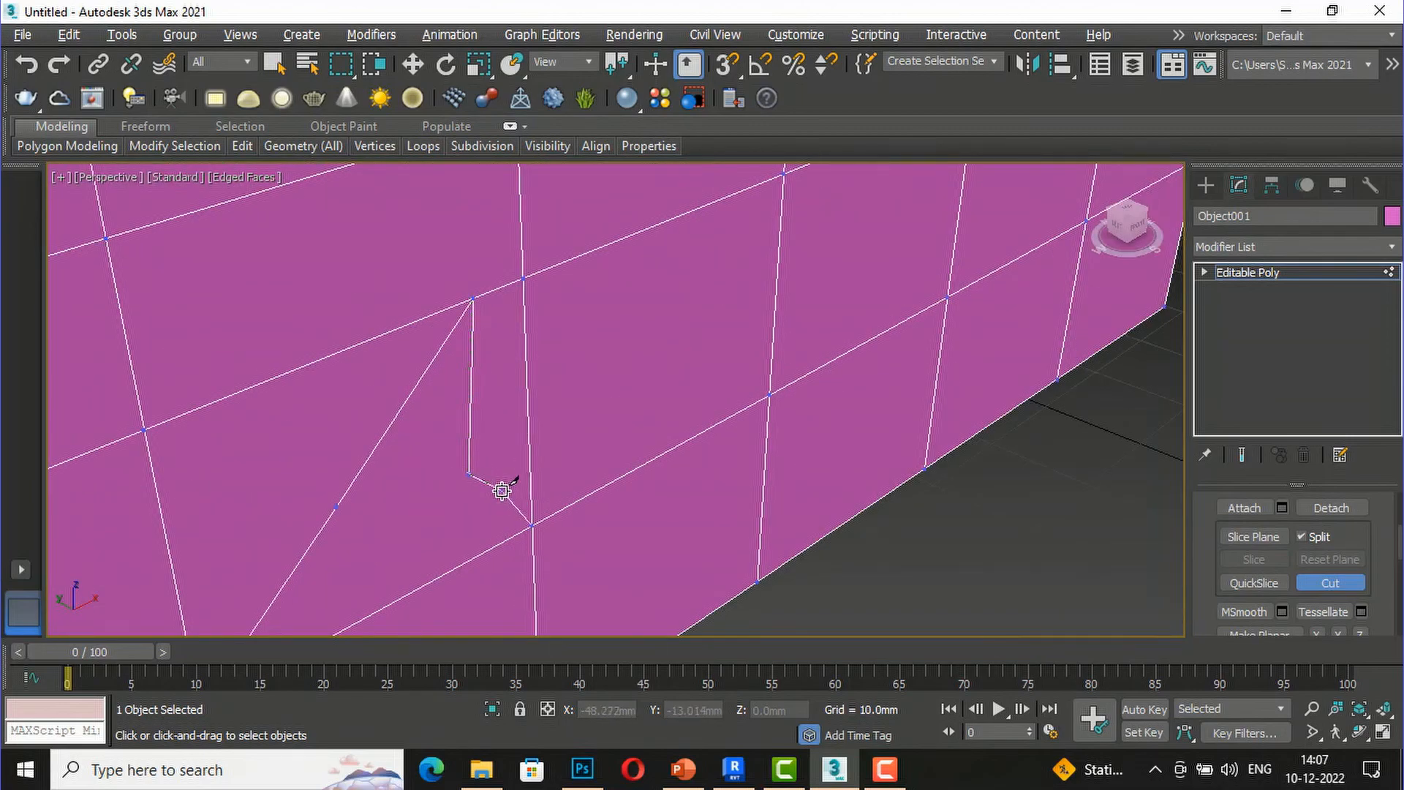
{"action": "left_click", "coordinate": [504, 501]}
{"action": "scroll", "coordinate": [508, 483], "scroll_direction": "down", "scroll_amount": 4}
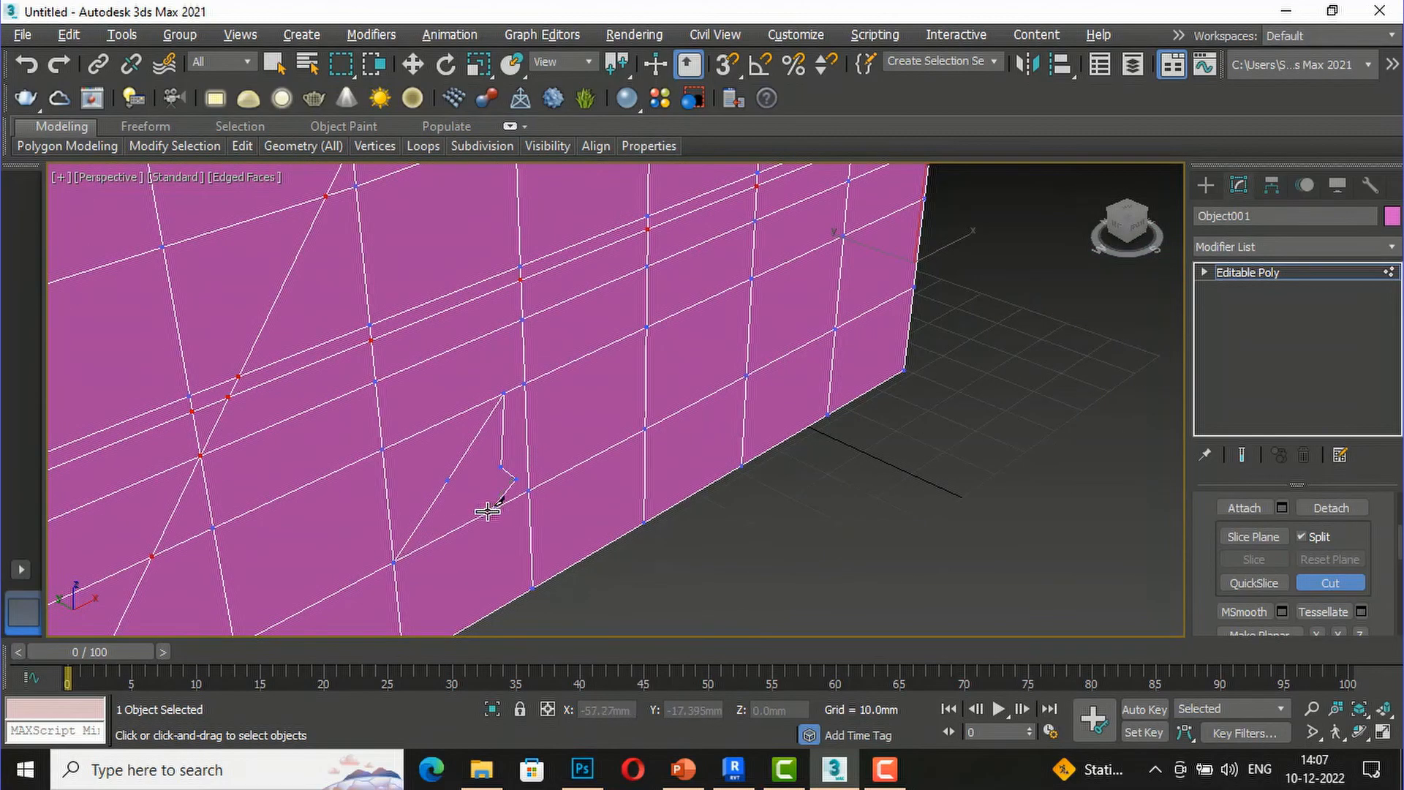
{"action": "left_click", "coordinate": [395, 562]}
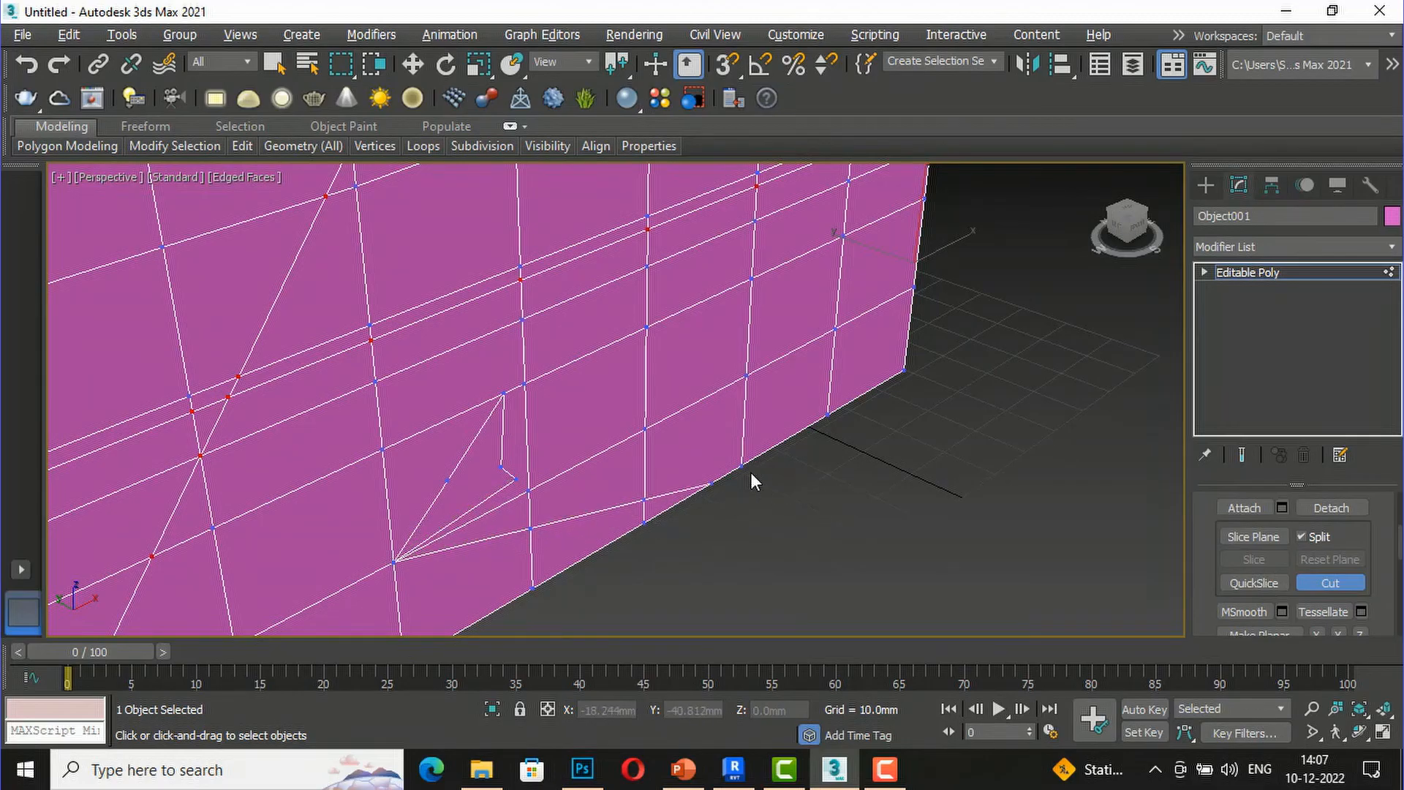
- Continue the cut through the polygon below the shape and the nearby grid vertex to the box's bottom edge, leave Cut and clear the vertex selection
{"action": "left_click", "coordinate": [472, 559]}
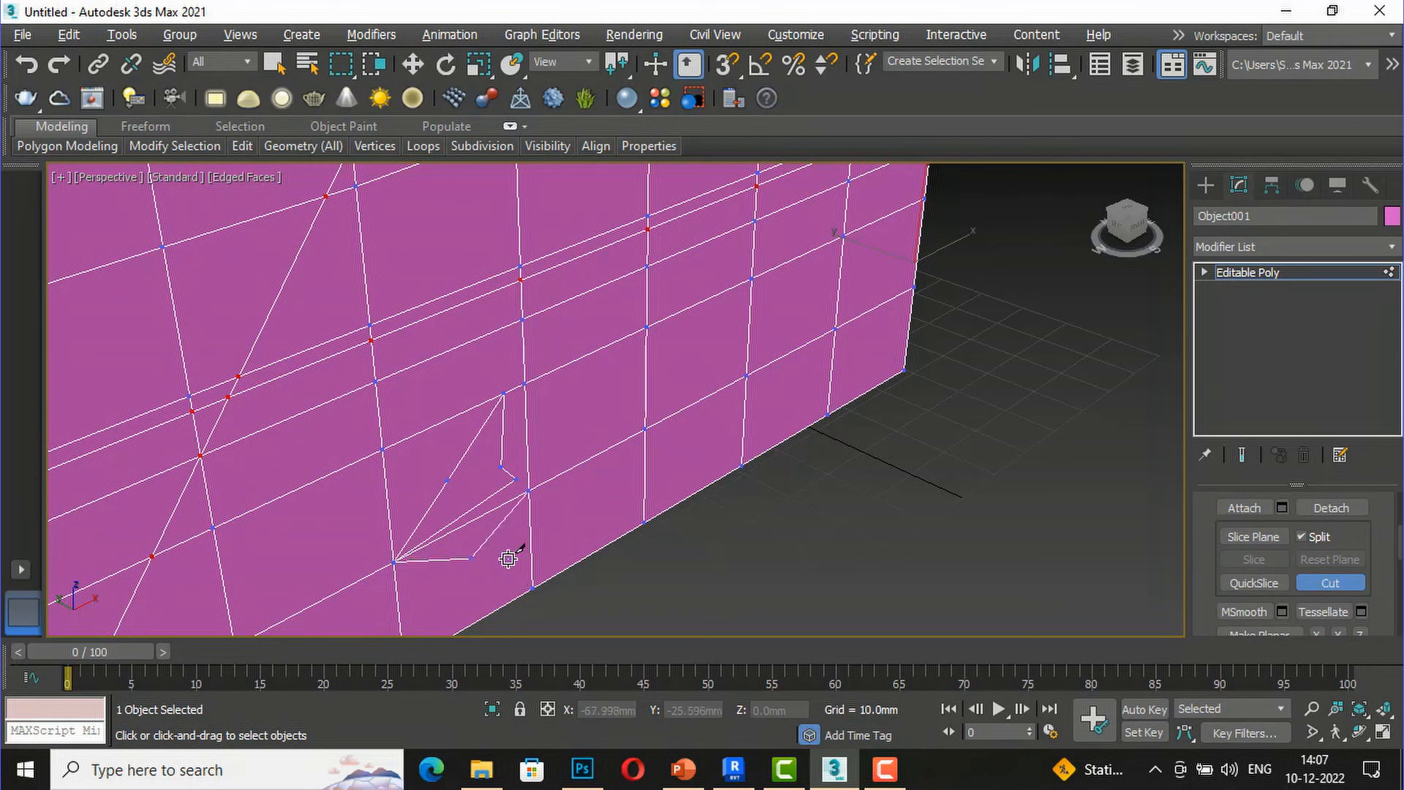
{"action": "left_click", "coordinate": [526, 492]}
{"action": "left_click", "coordinate": [656, 515]}
{"action": "right_click", "coordinate": [658, 515]}
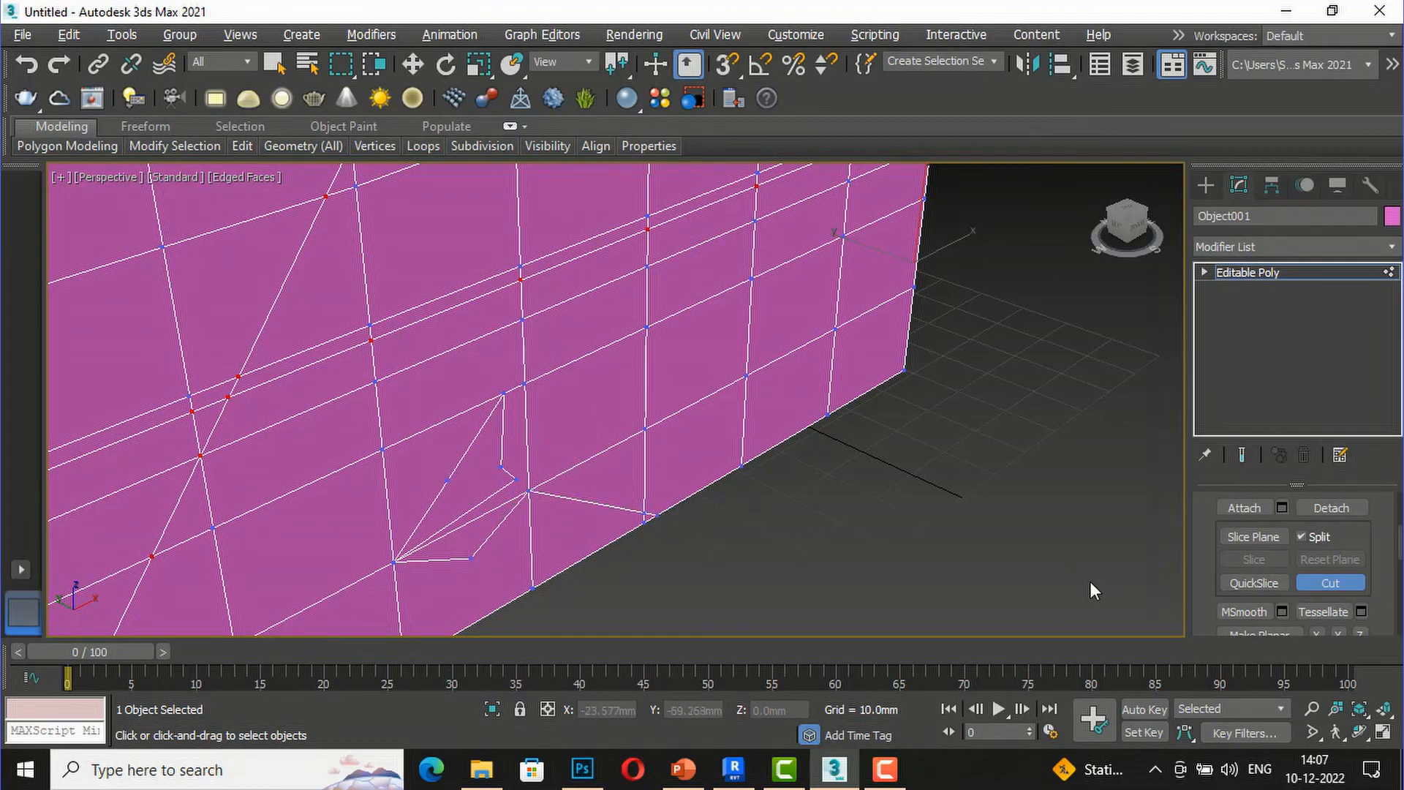
{"action": "left_click", "coordinate": [1341, 579]}
{"action": "left_click", "coordinate": [710, 571]}
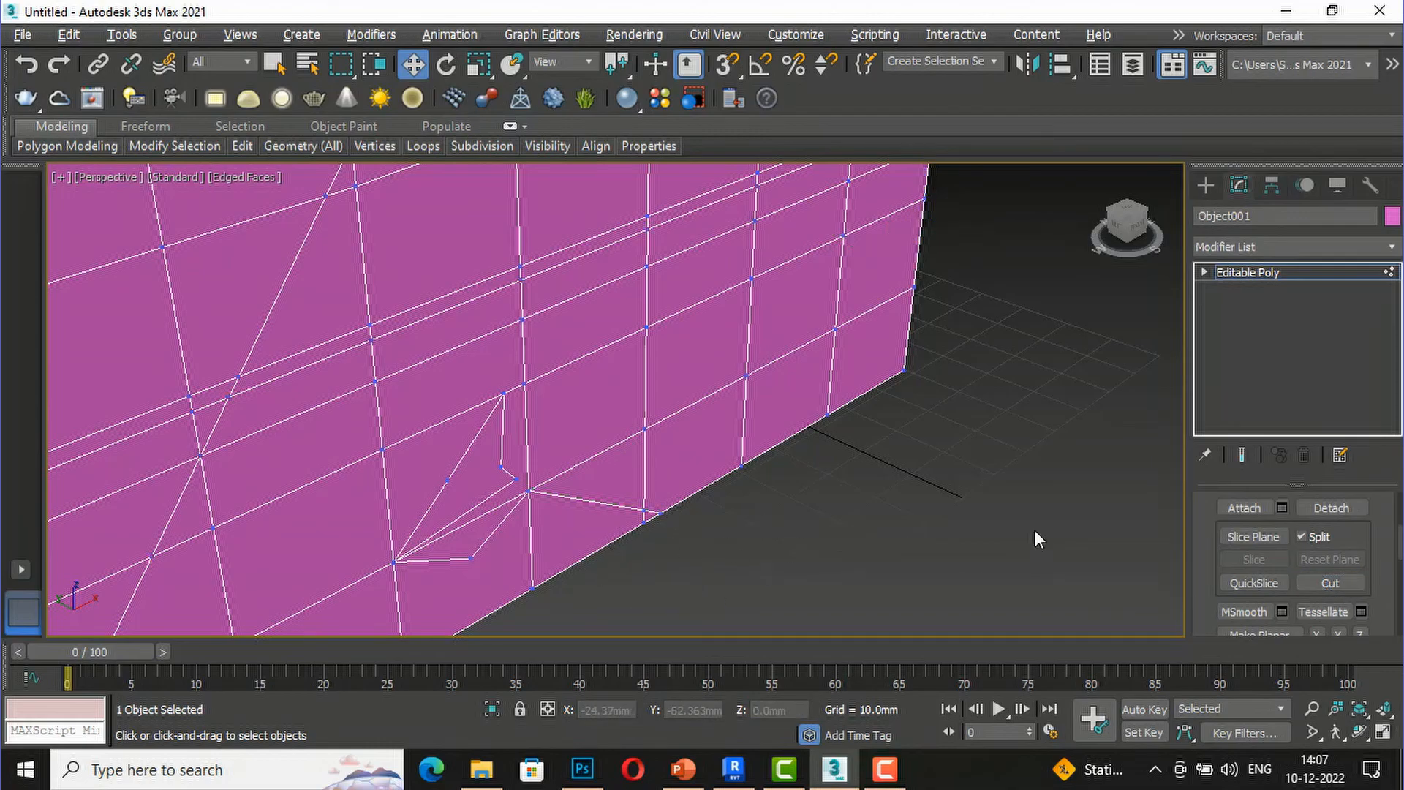
- At Polygon level, select the irregular cut polygon and open the Extrude Polygons settings with a height of 10 mm
{"action": "scroll", "coordinate": [1311, 533], "scroll_direction": "up", "scroll_amount": 2}
{"action": "scroll", "coordinate": [1310, 532], "scroll_direction": "up", "scroll_amount": 5}
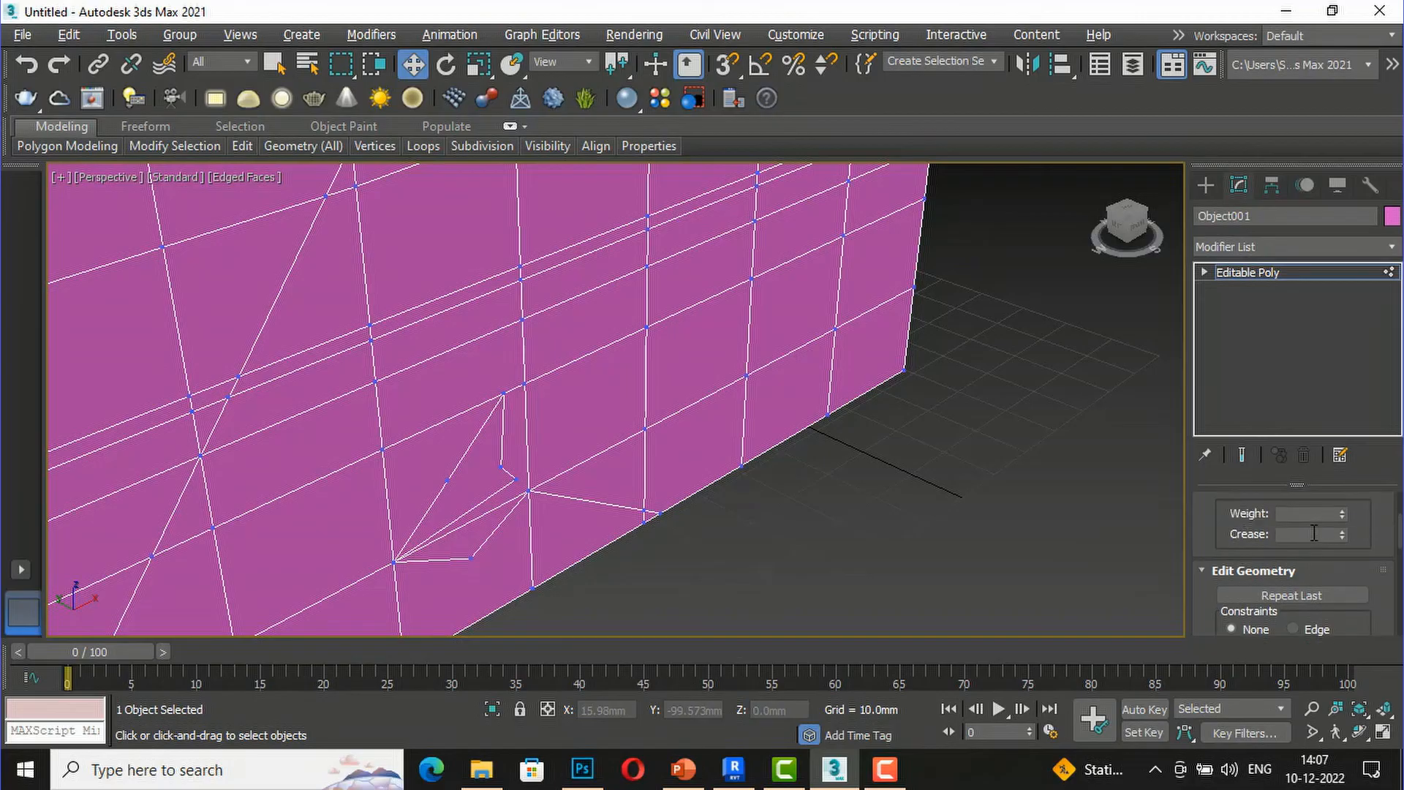
{"action": "scroll", "coordinate": [1315, 527], "scroll_direction": "up", "scroll_amount": 2}
{"action": "scroll", "coordinate": [1266, 538], "scroll_direction": "up", "scroll_amount": 10}
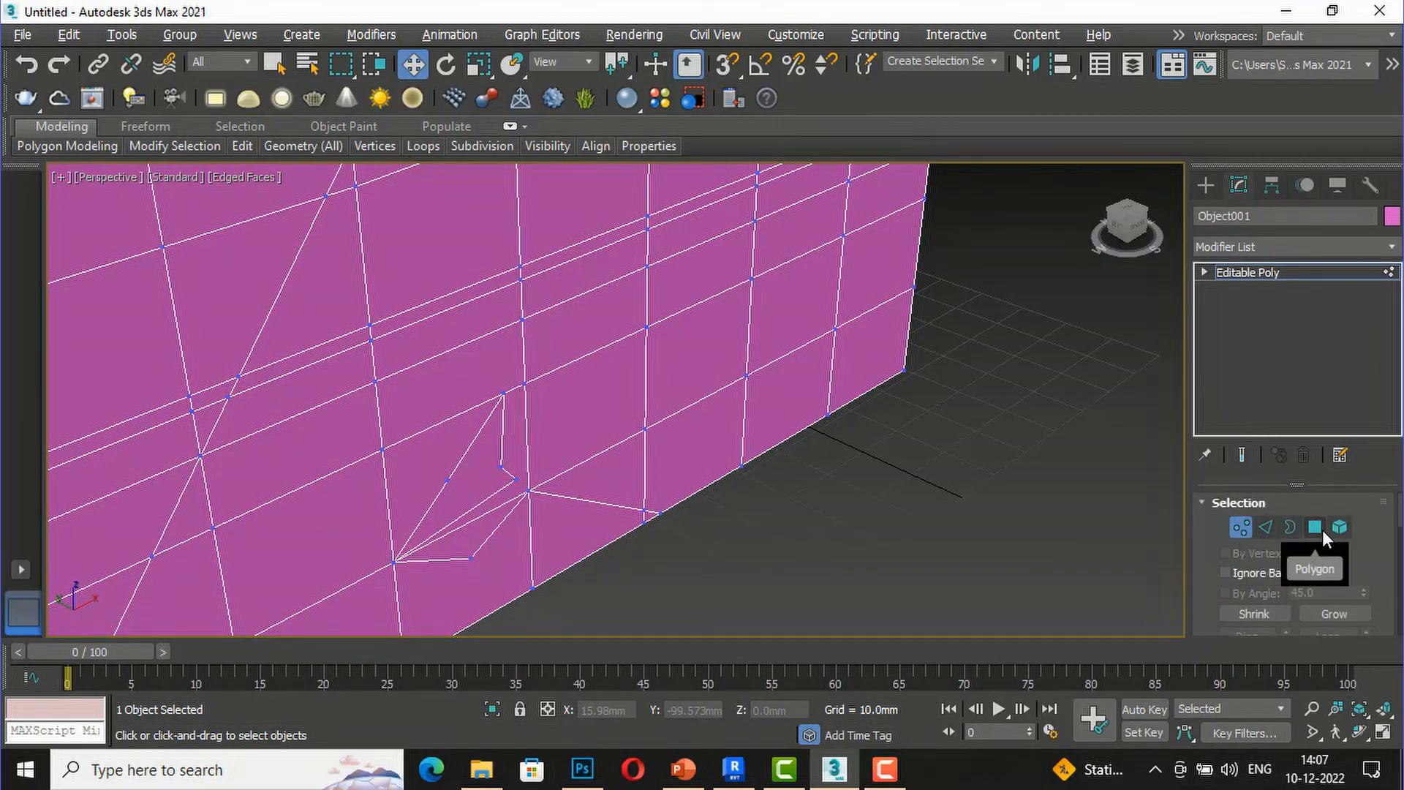
{"action": "left_click", "coordinate": [1322, 529]}
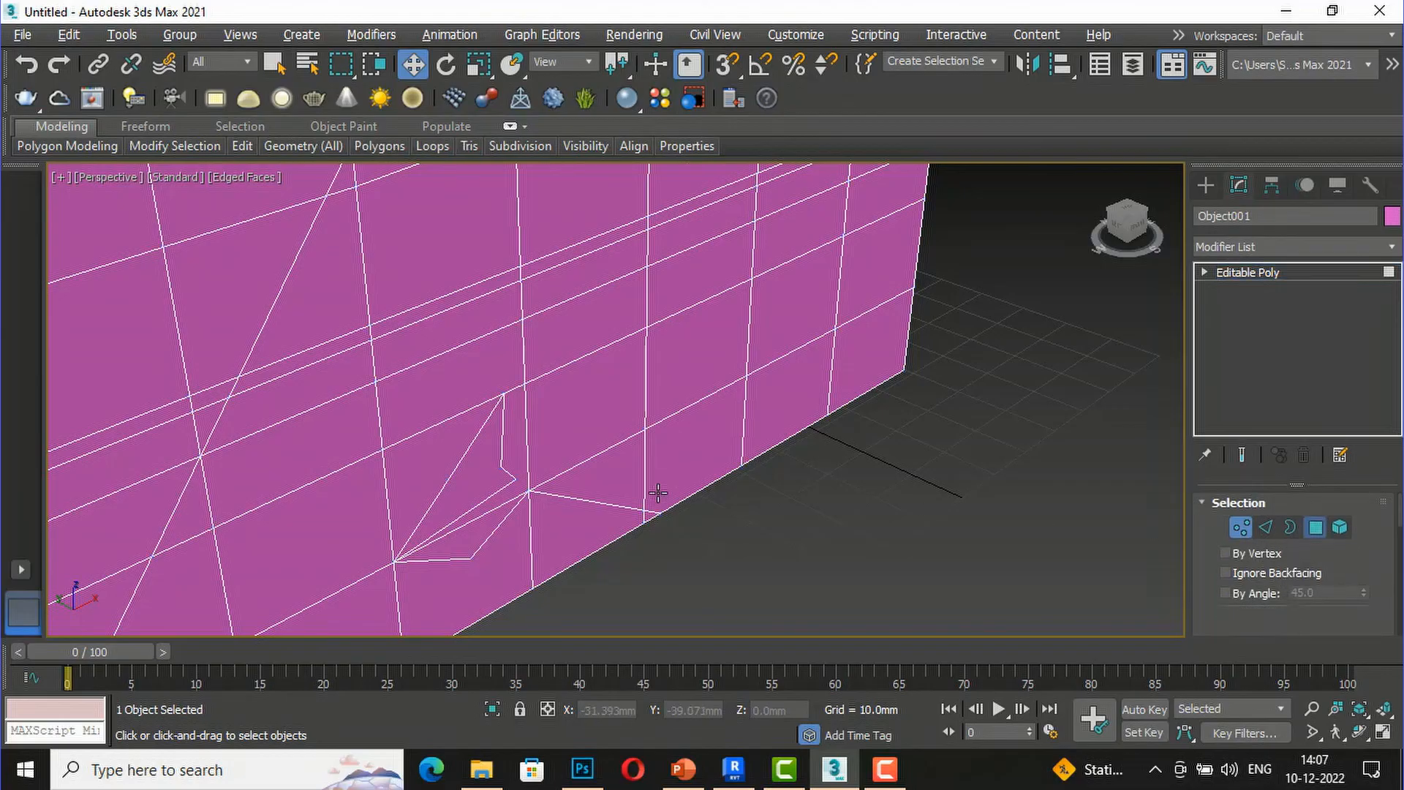
{"action": "left_click", "coordinate": [481, 483]}
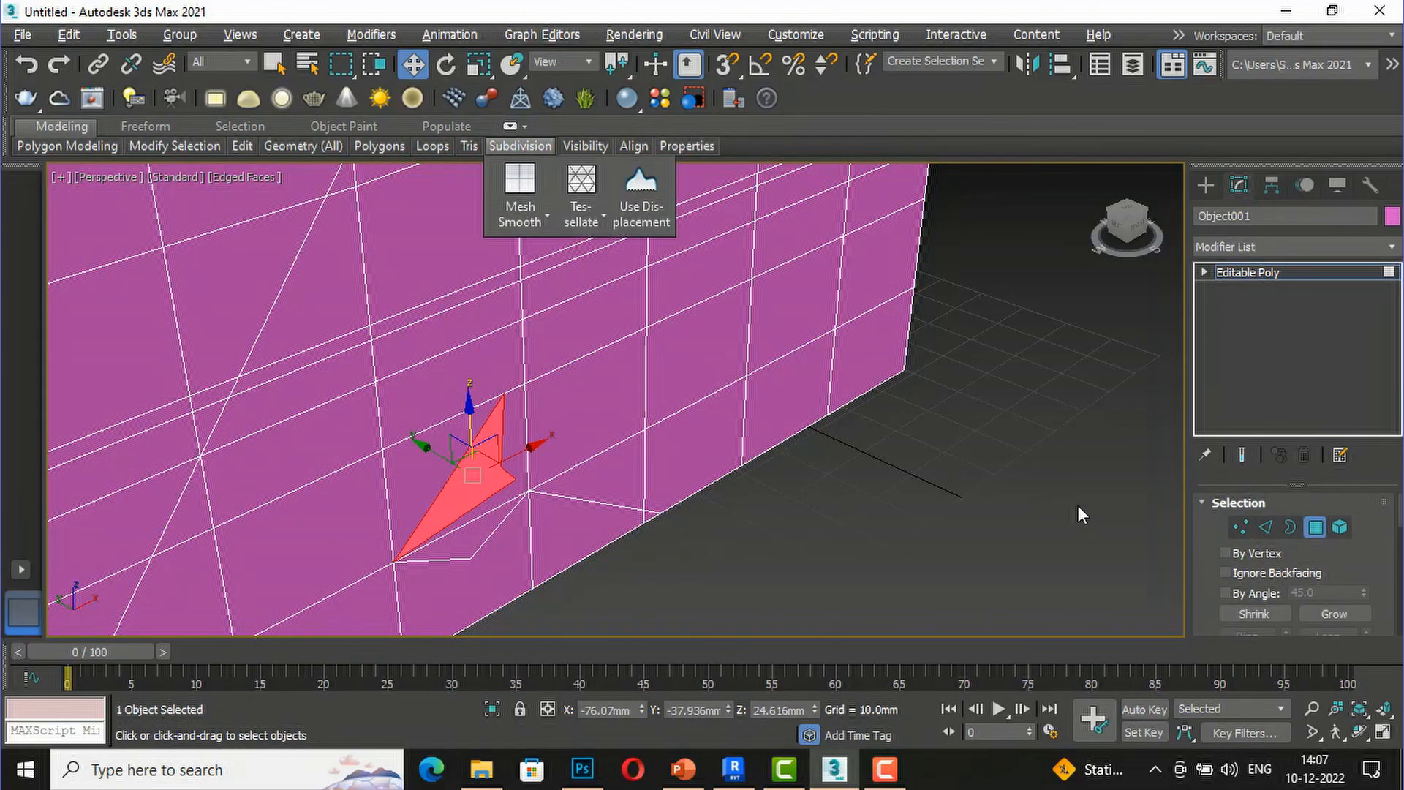
{"action": "scroll", "coordinate": [1287, 579], "scroll_direction": "down", "scroll_amount": 10}
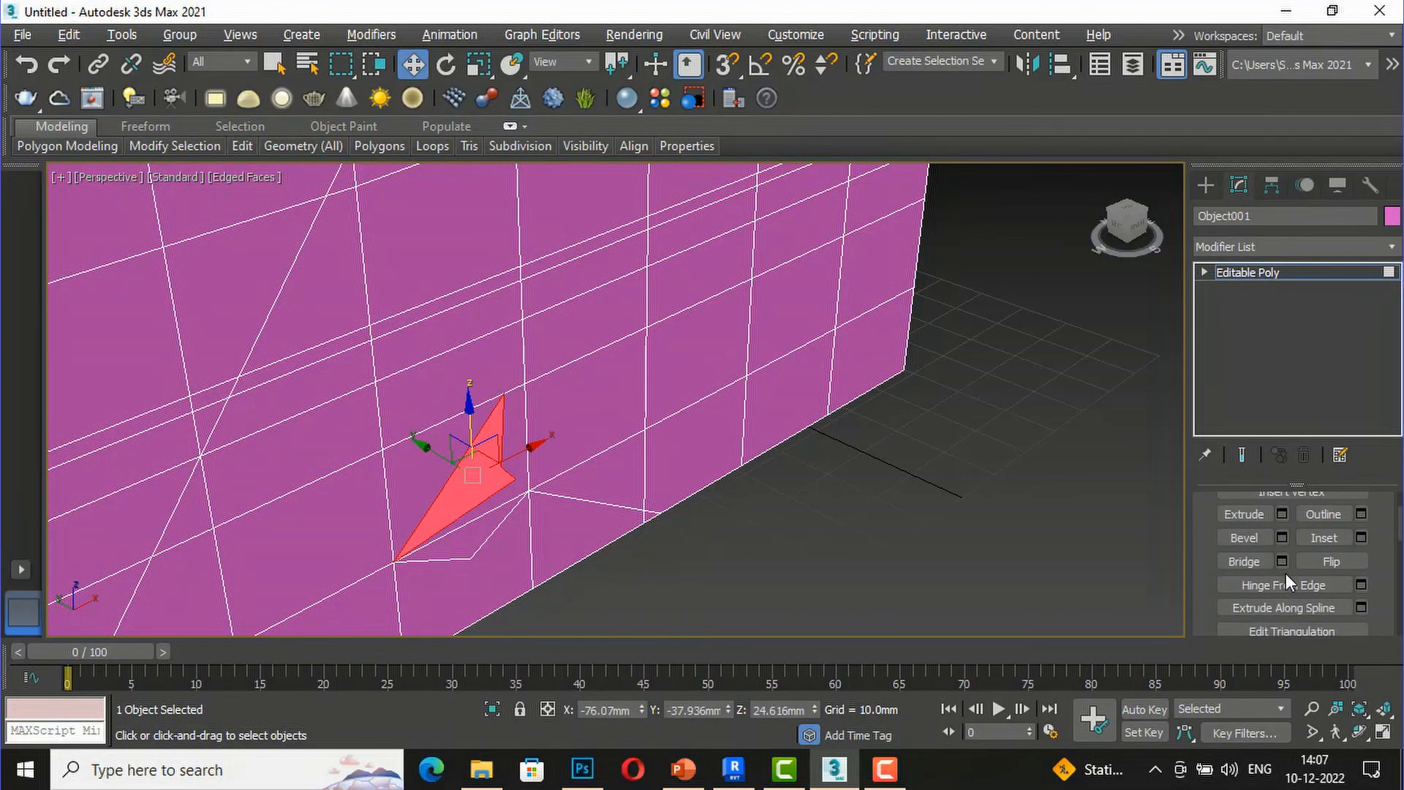
{"action": "left_click", "coordinate": [1282, 515]}
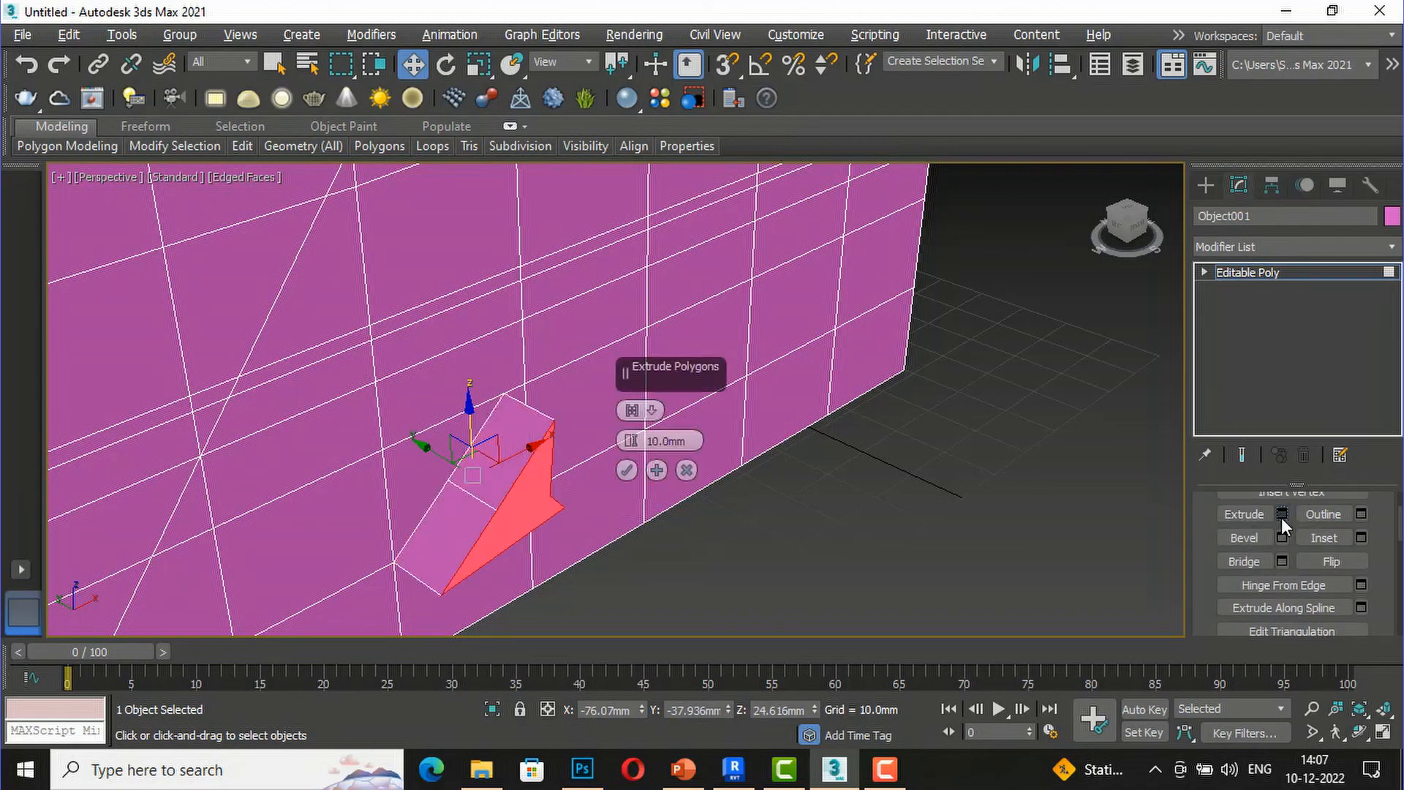
- Reselect the irregular polygon, move it along X to -86.994 mm and set the extrusion height to 21.406 mm
{"action": "scroll", "coordinate": [1309, 554], "scroll_direction": "down", "scroll_amount": 3}
{"action": "left_click", "coordinate": [879, 545]}
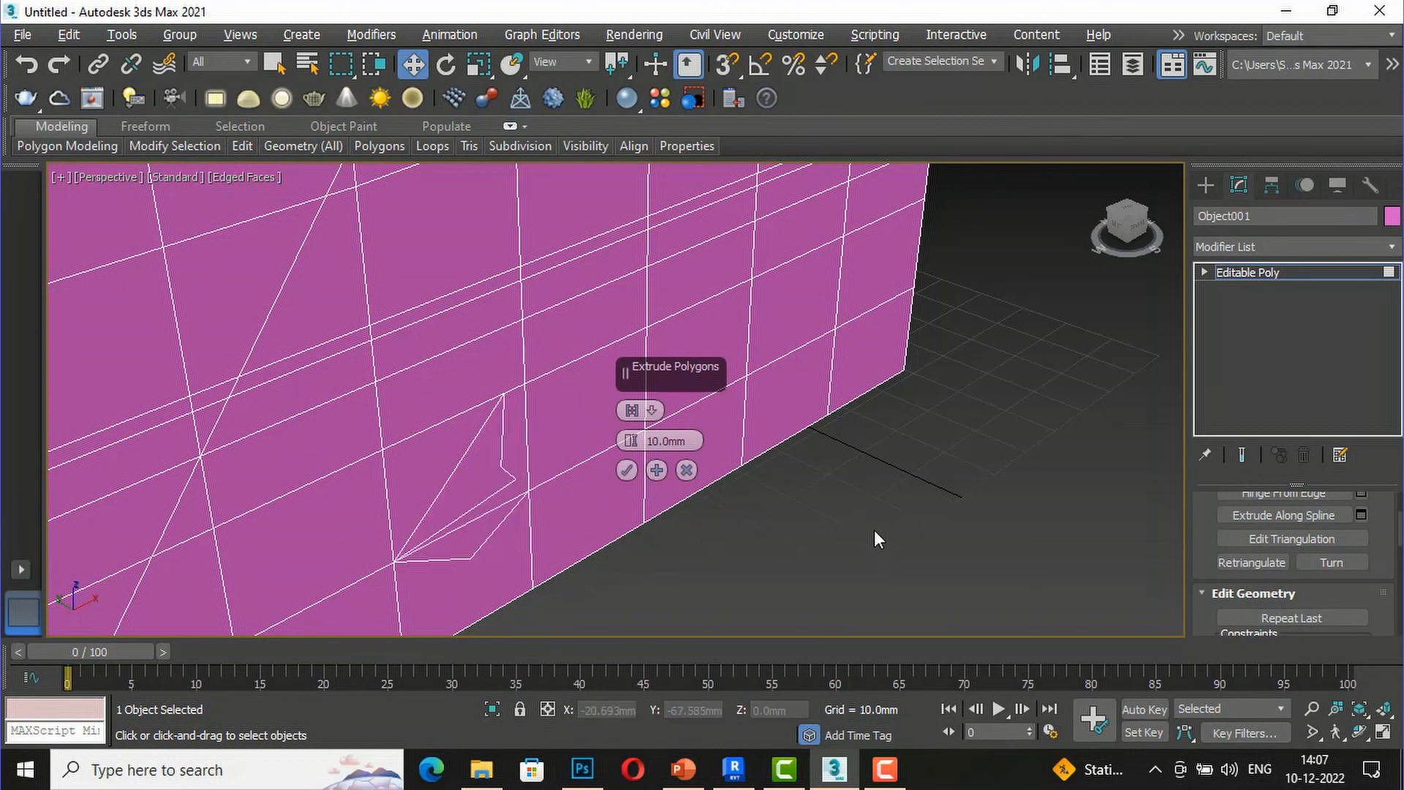
{"action": "scroll", "coordinate": [875, 530], "scroll_direction": "down", "scroll_amount": 5}
{"action": "left_click", "coordinate": [676, 499]}
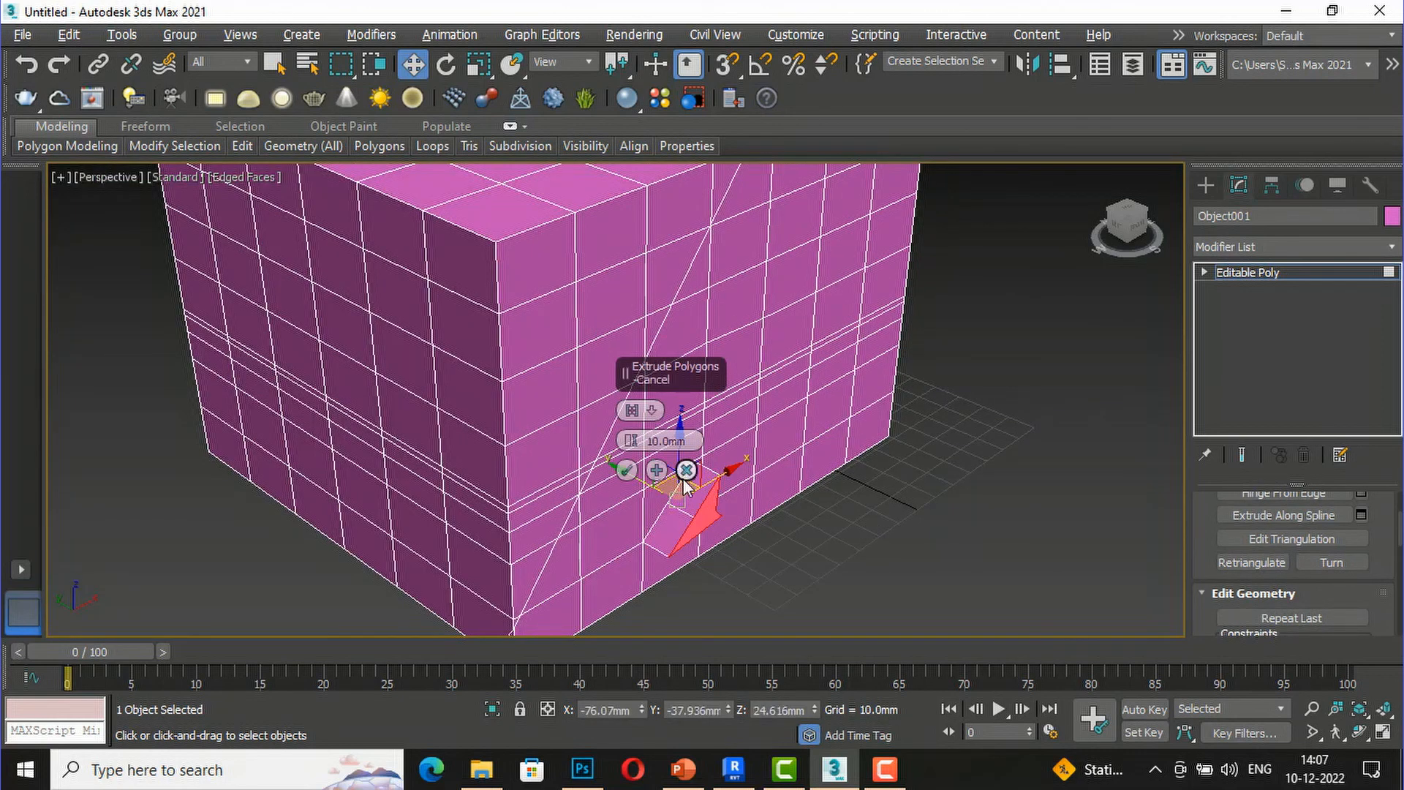
{"action": "left_click_drag", "start_coordinate": [736, 466], "coordinate": [729, 498]}
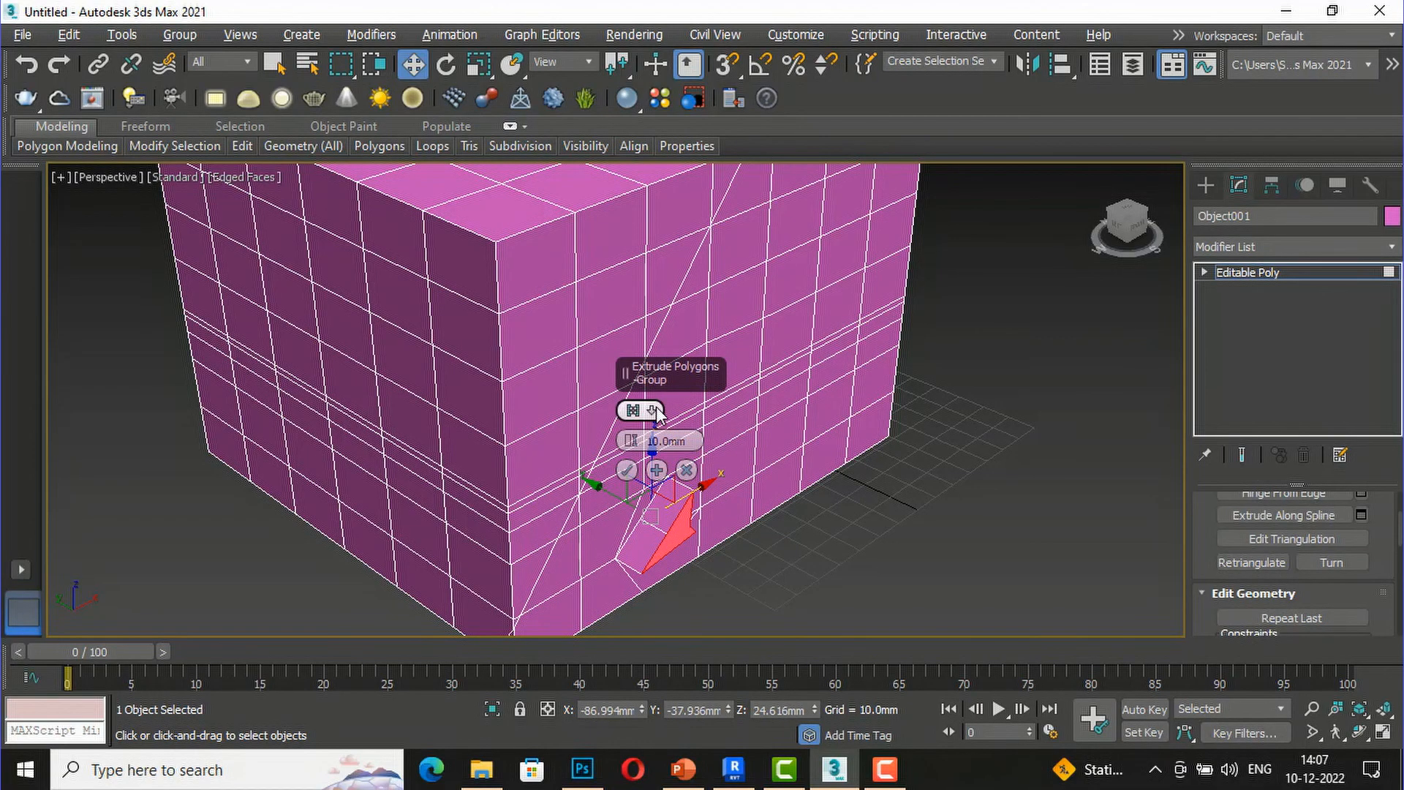
{"action": "left_click_drag", "start_coordinate": [631, 441], "coordinate": [614, 351]}
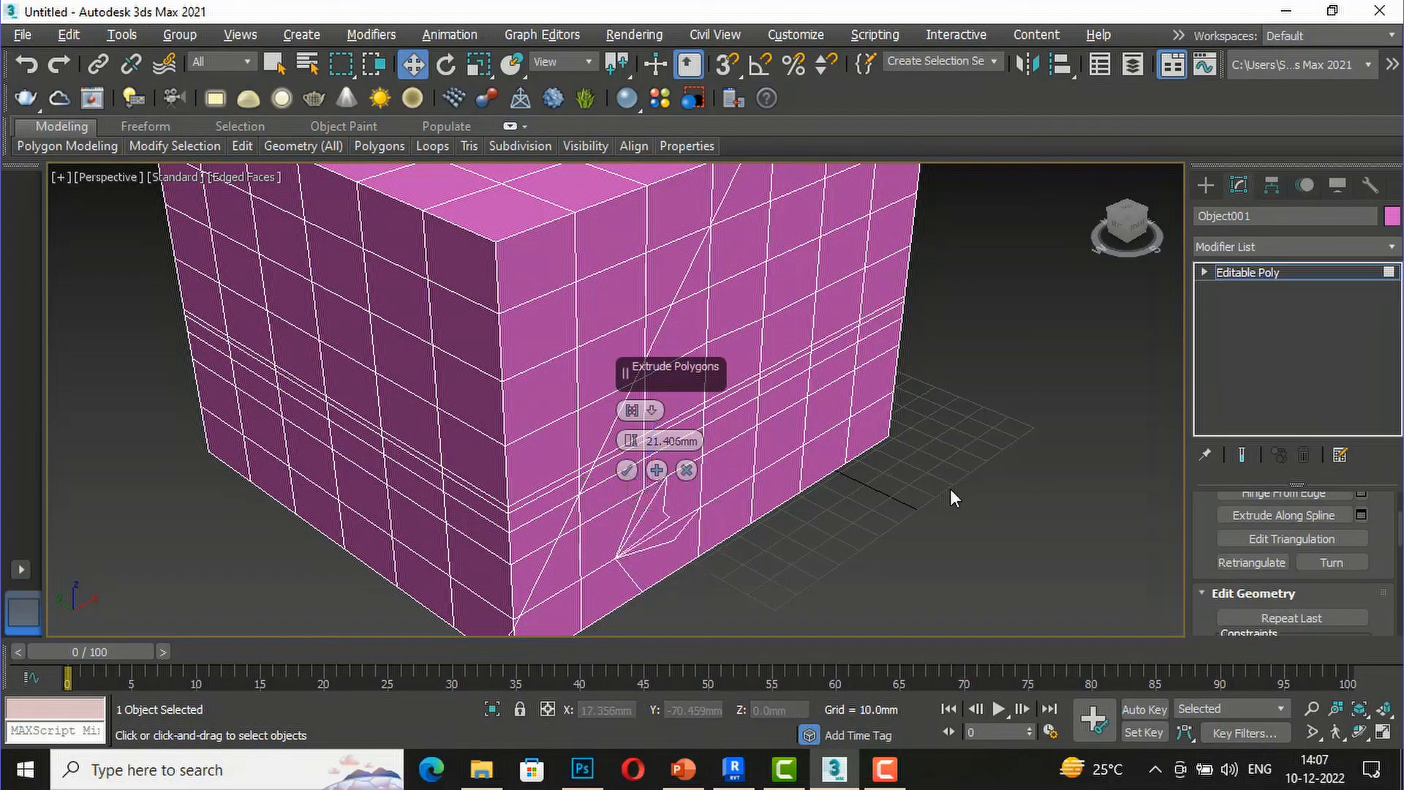